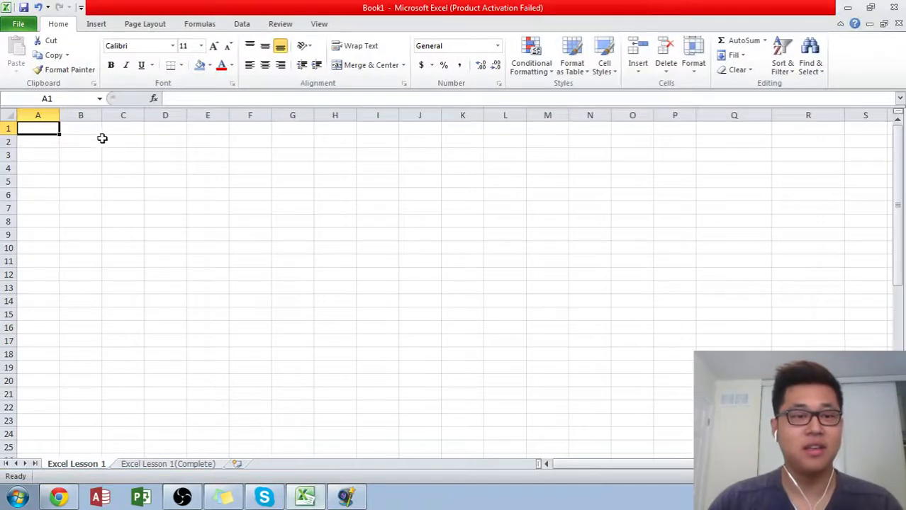
- Enter the header "Day of the week" in cell P2
left_click(84, 139)
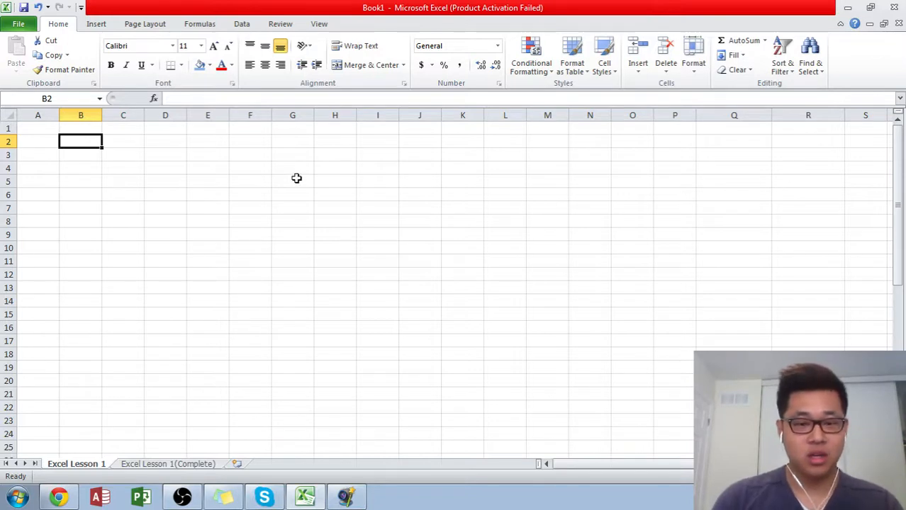
key("Right")
key("Right")
key("Right")
key("Right")
key("Right")
key("Right")
key("Right")
key("Right")
key("Right")
key("Right")
key("Right")
key("Right")
key("Right")
key("Right")
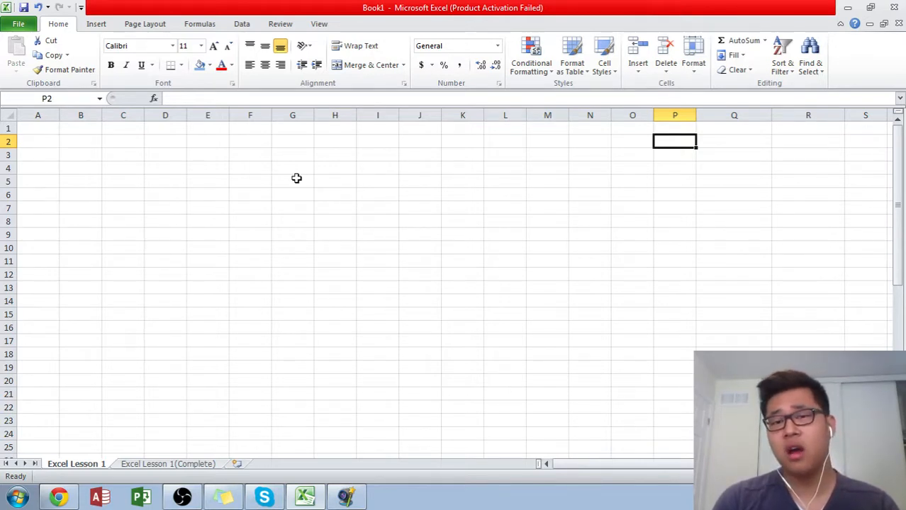
type("Da")
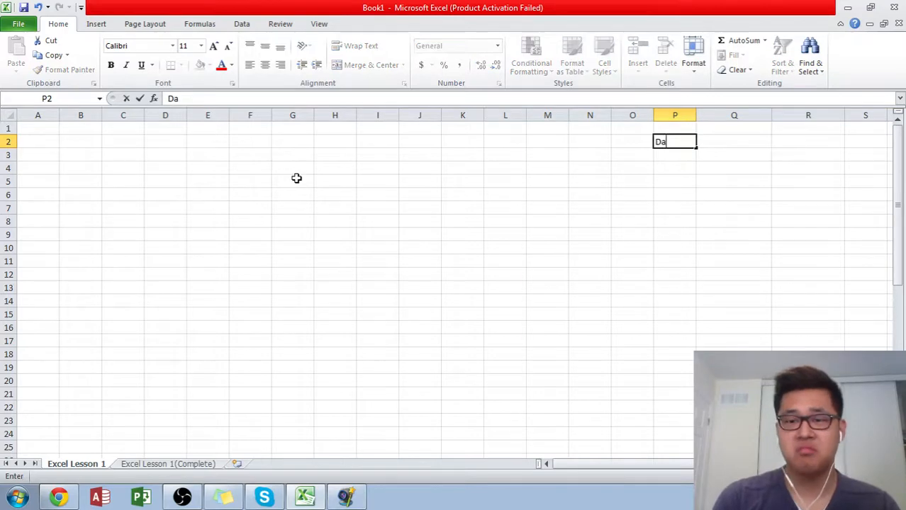
type("y of")
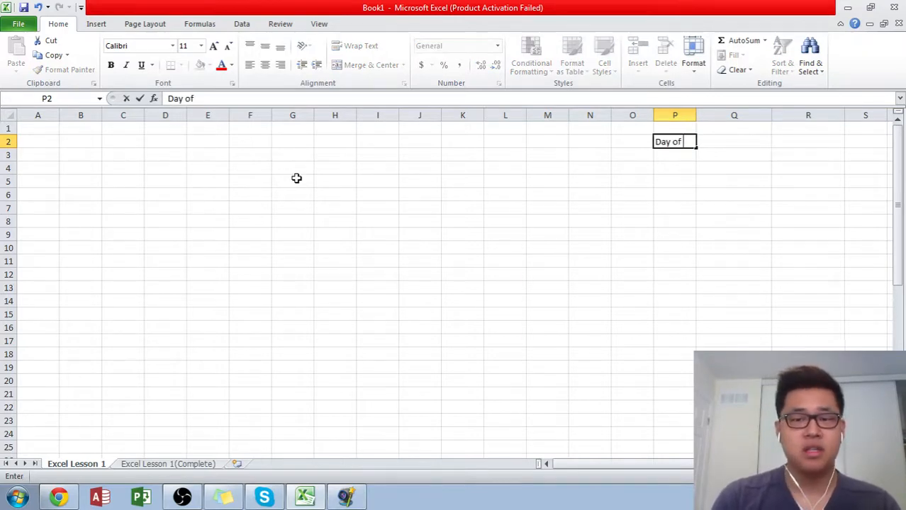
type(" week")
key("BackSpace")
key("BackSpace")
key("BackSpace")
key("BackSpace")
type("the")
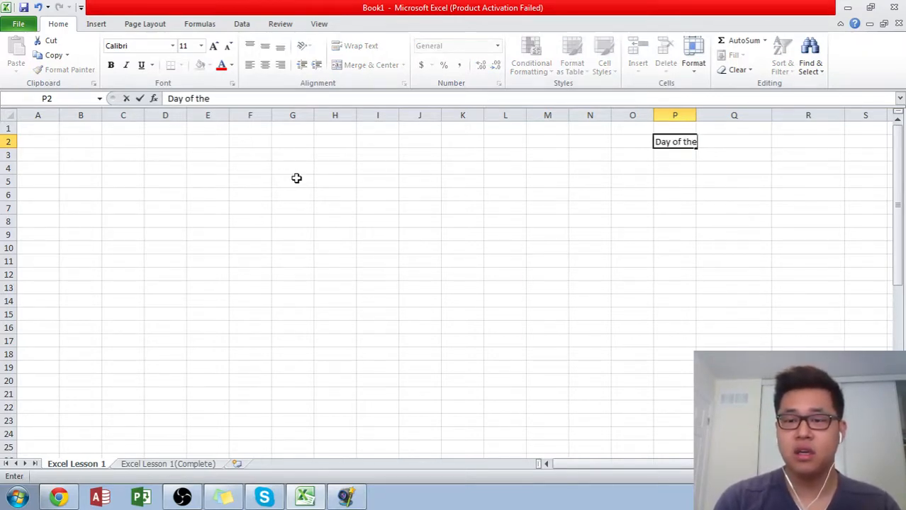
type(" week")
key("Tab")
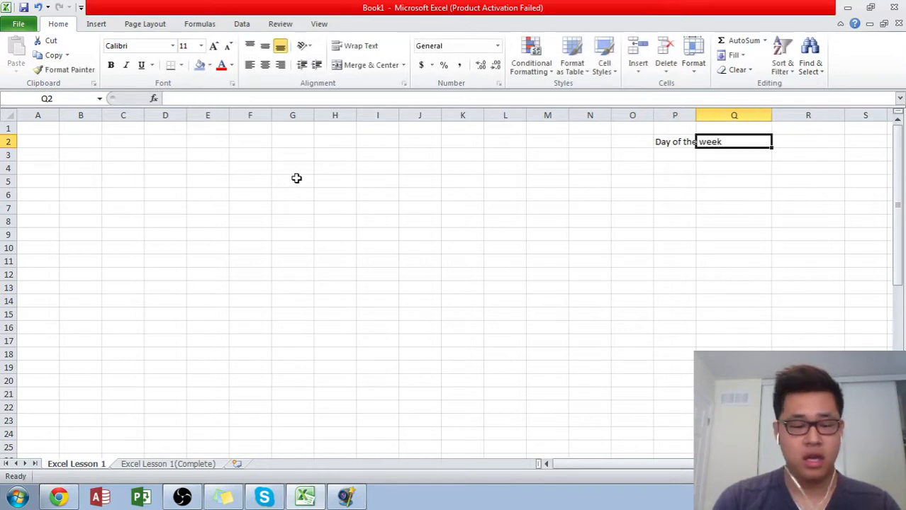
- Enter the header "Color of Clothing" in cell Q2 and auto-fit the widths of columns P and Q
type("Co")
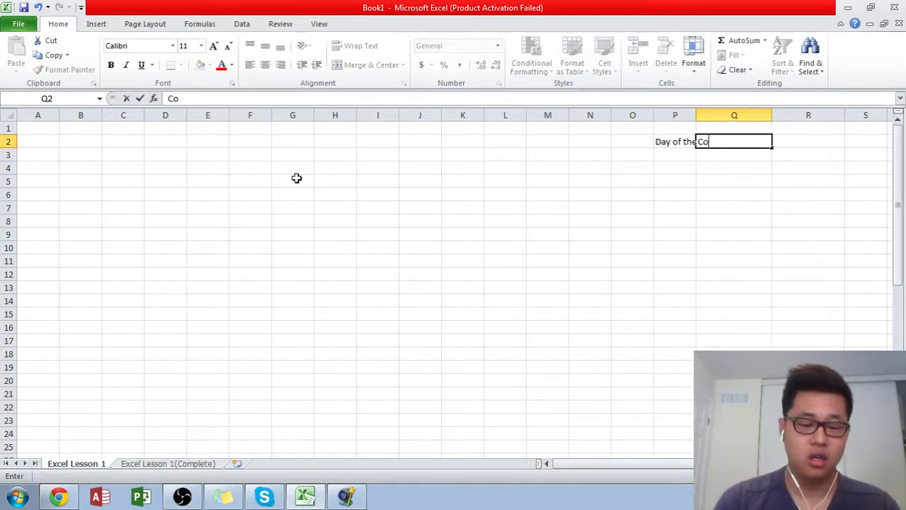
key("BackSpace")
type("lear")
key("BackSpace")
key("BackSpace")
key("BackSpace")
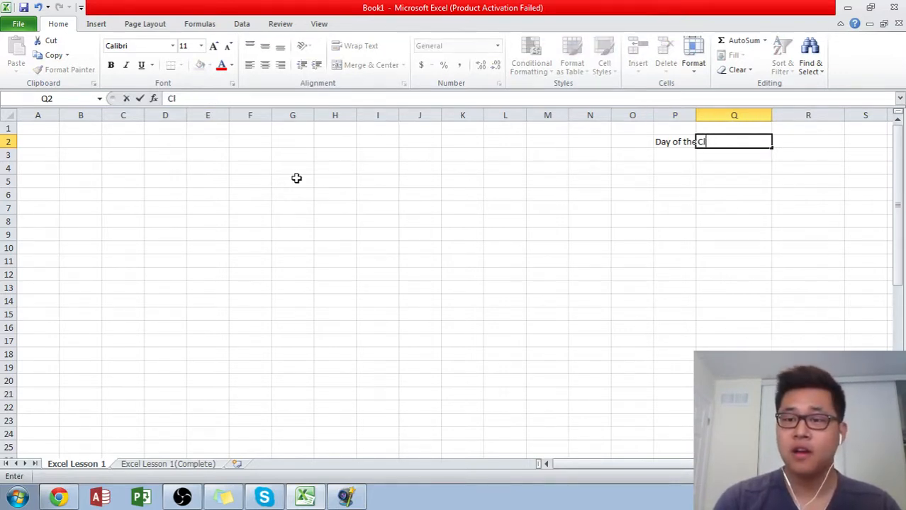
key("BackSpace")
type("olor of ")
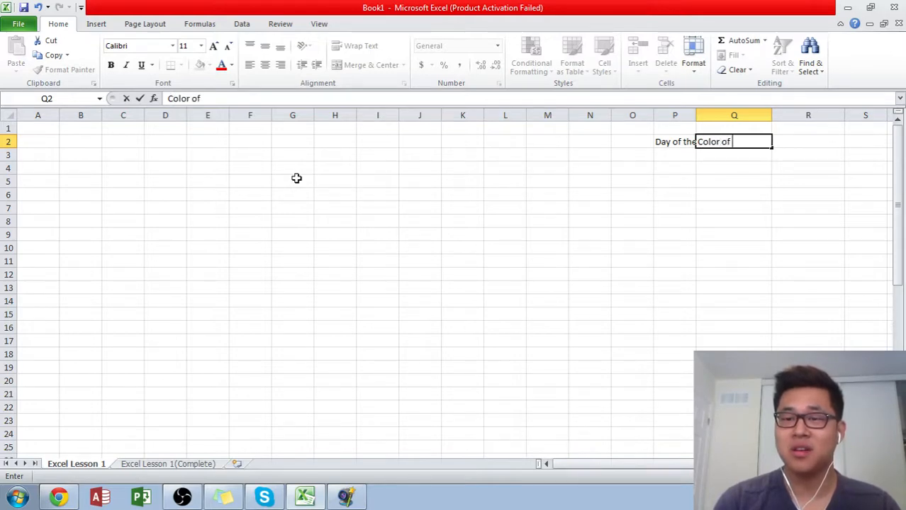
type("C")
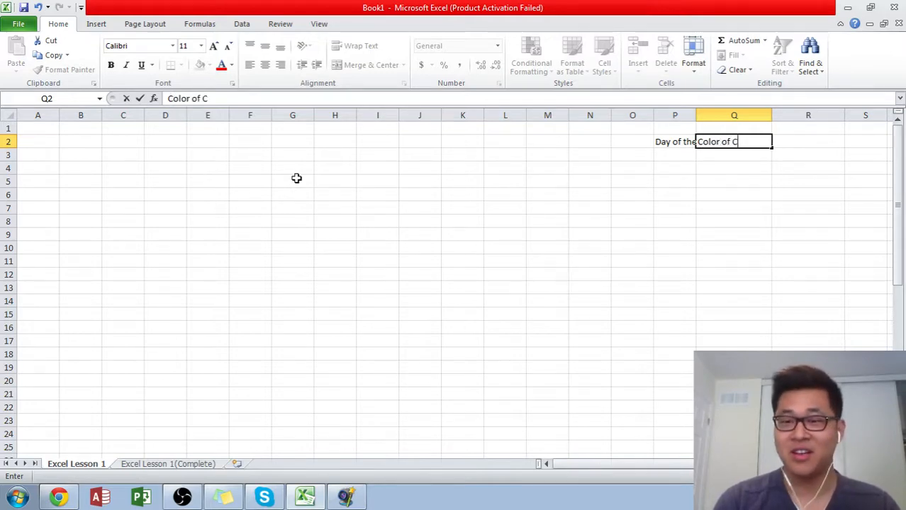
type("lothing")
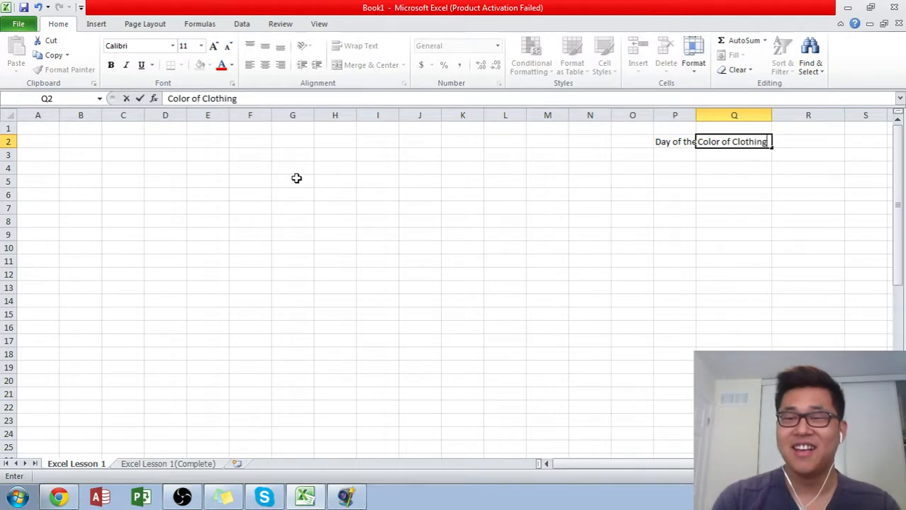
key("Return")
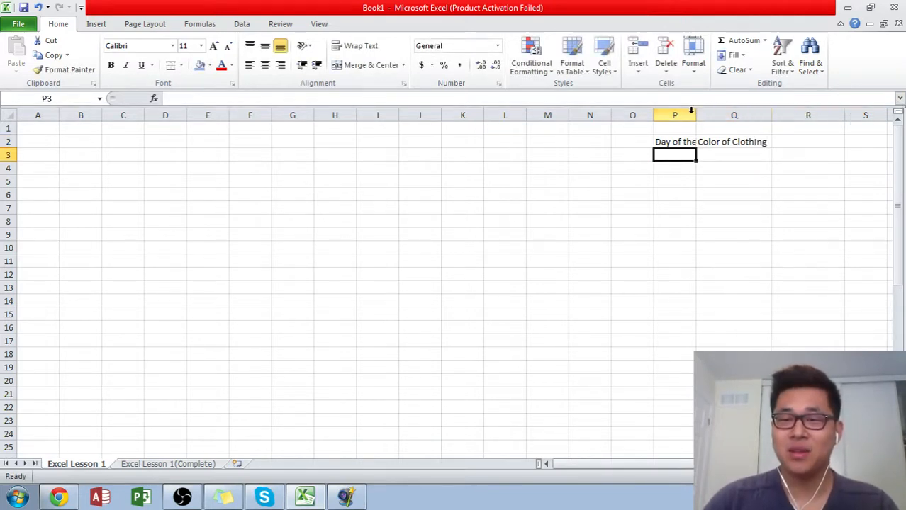
left_click_drag(691, 115, 698, 115)
double_click(696, 115)
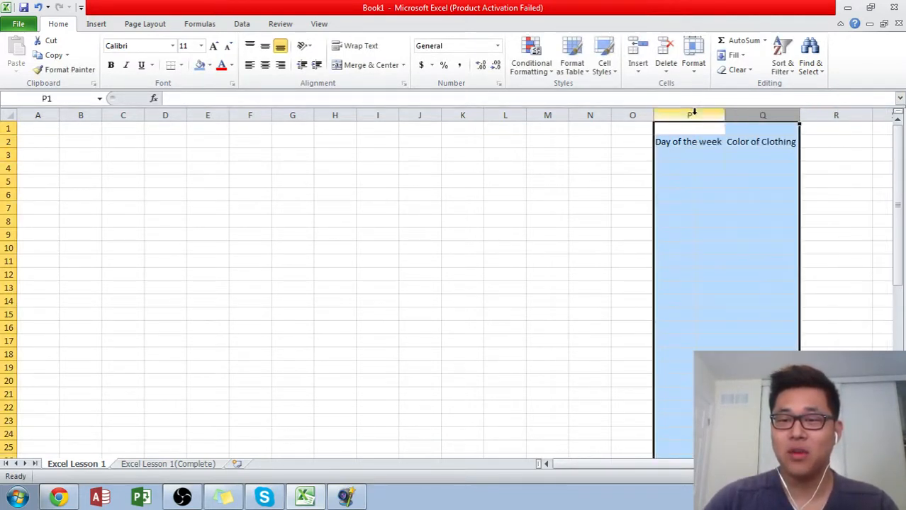
- Enter Monday in P3 and fill the weekday series down column P beyond row 25
left_click(699, 158)
type("Monday")
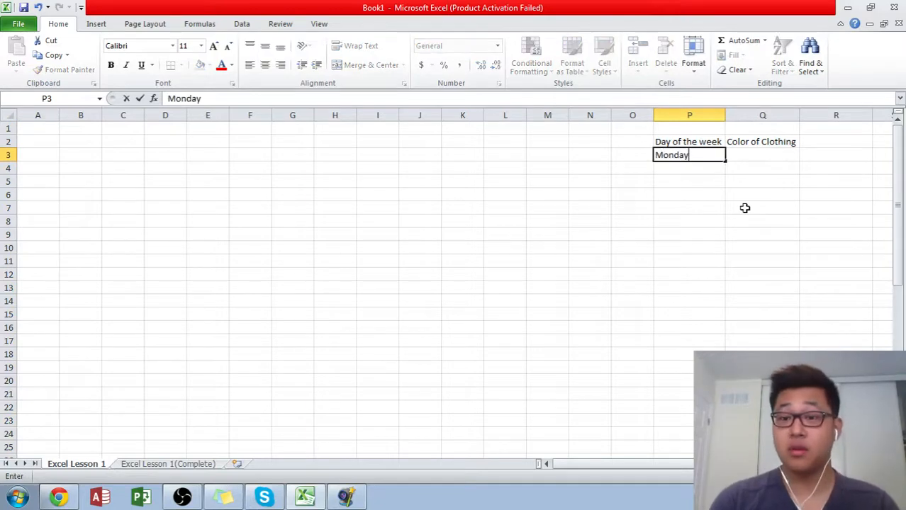
key("Return")
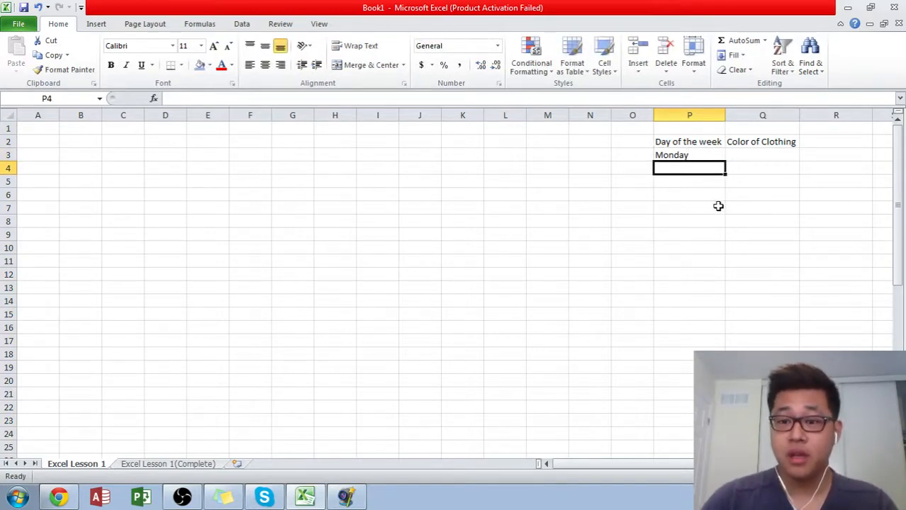
left_click(717, 156)
left_click_drag(724, 160, 691, 412)
scroll(748, 212, "up", 10)
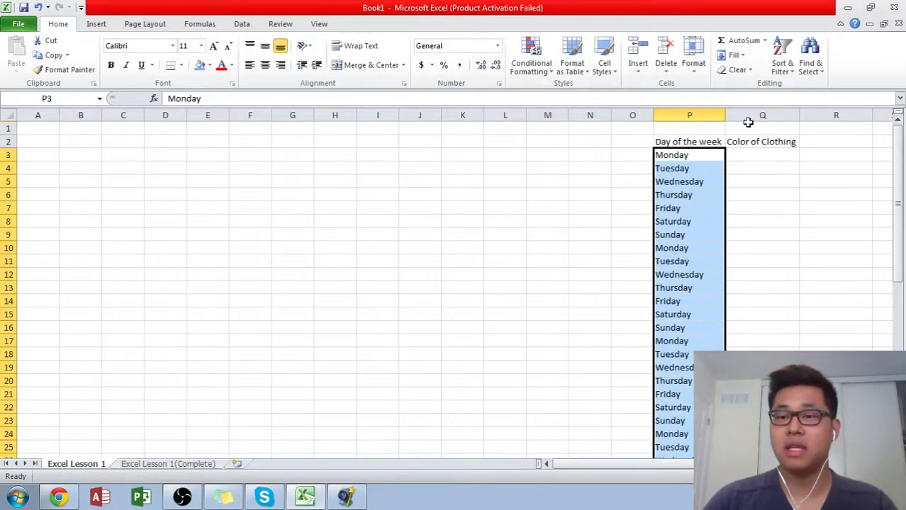
- Enter the colors Black in Q3 and white in Q4
left_click(747, 156)
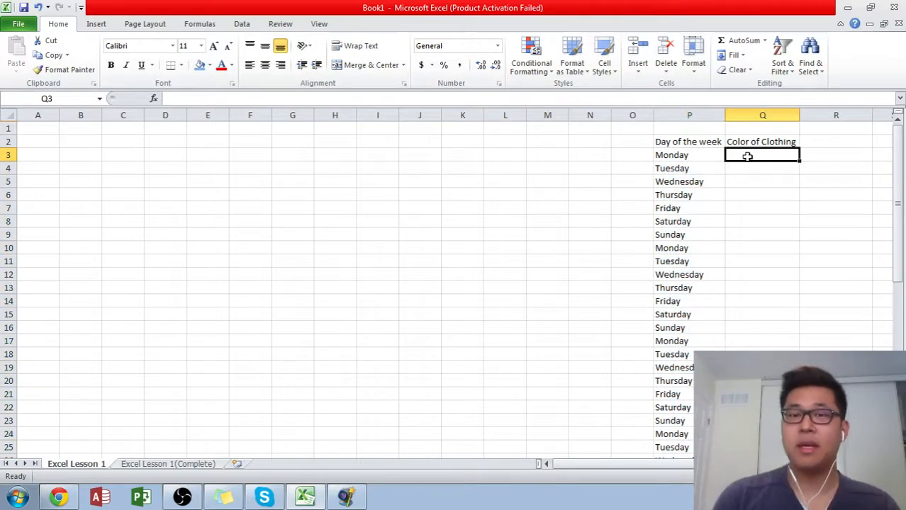
type("Black white")
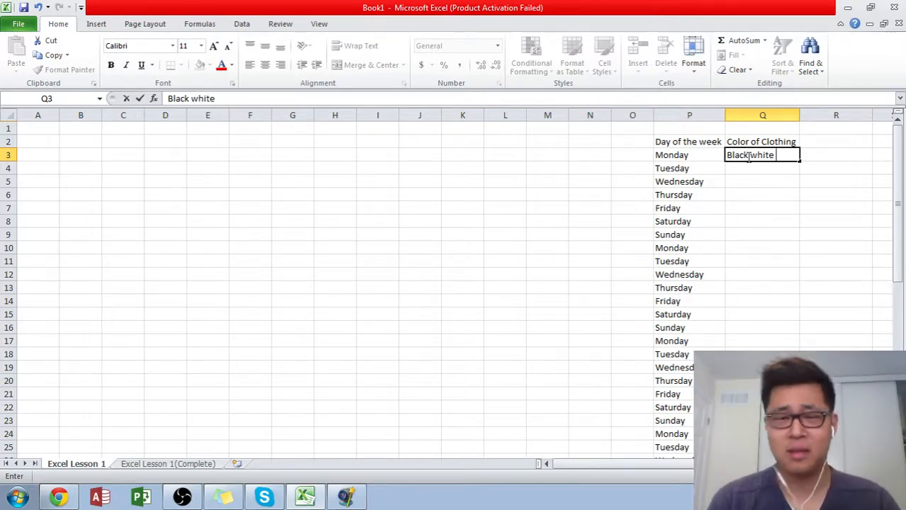
key("BackSpace")
key("BackSpace")
key("BackSpace")
key("BackSpace")
key("BackSpace")
key("BackSpace")
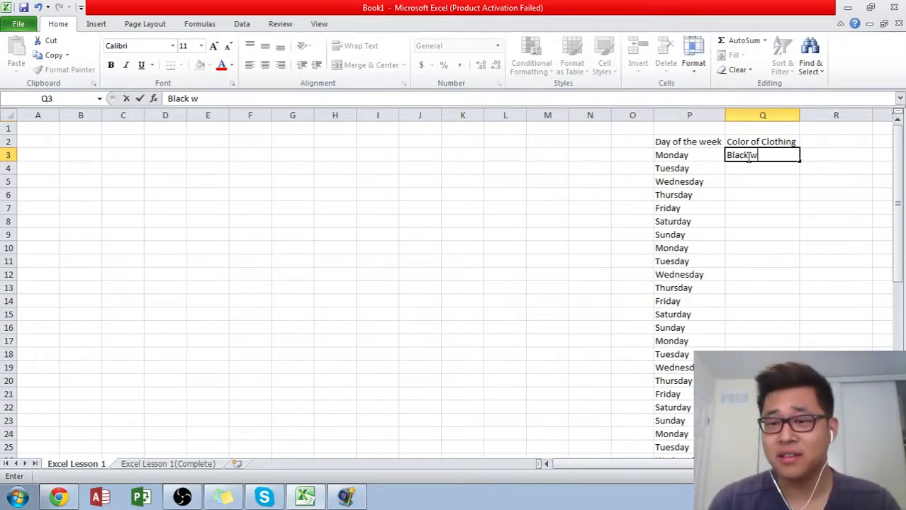
key("Return")
type("white")
key("Return")
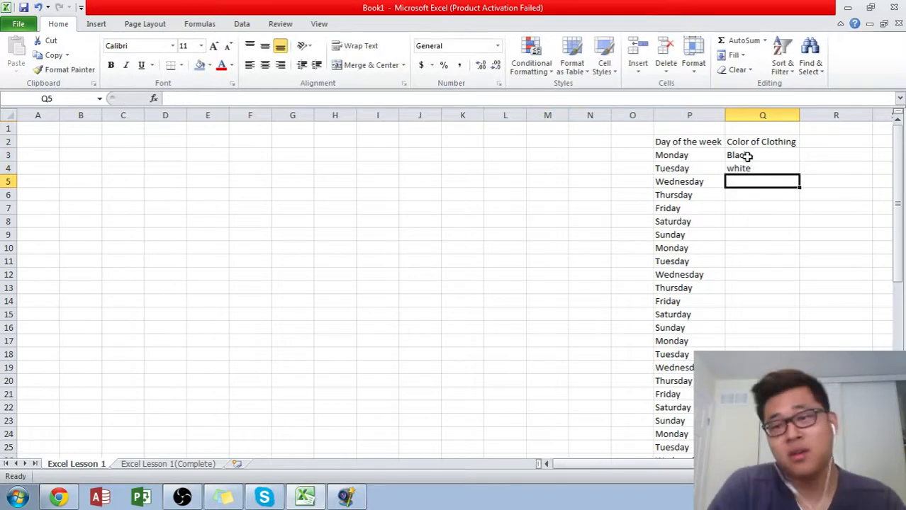
- Continue the color list with cyan, blue and brown in cells Q5 to Q7
type("cyan")
key("Return")
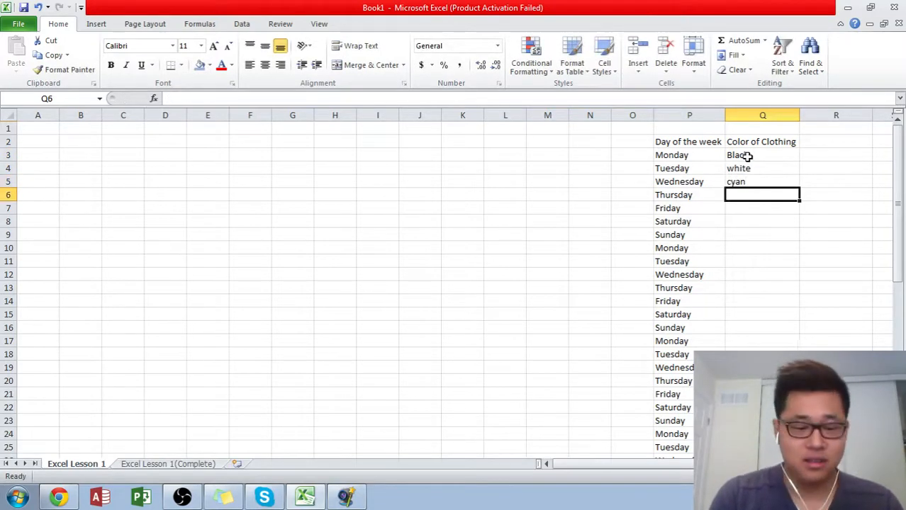
type("blue")
key("Return")
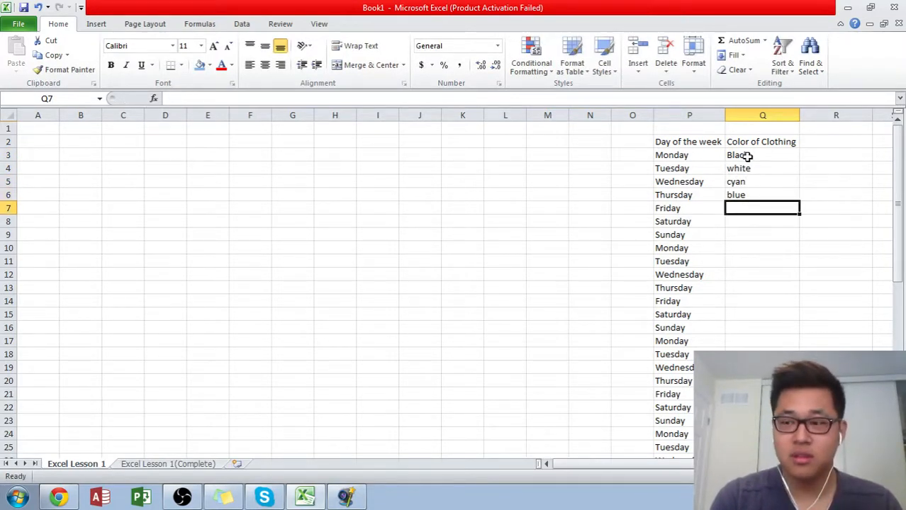
type("brown")
key("Return")
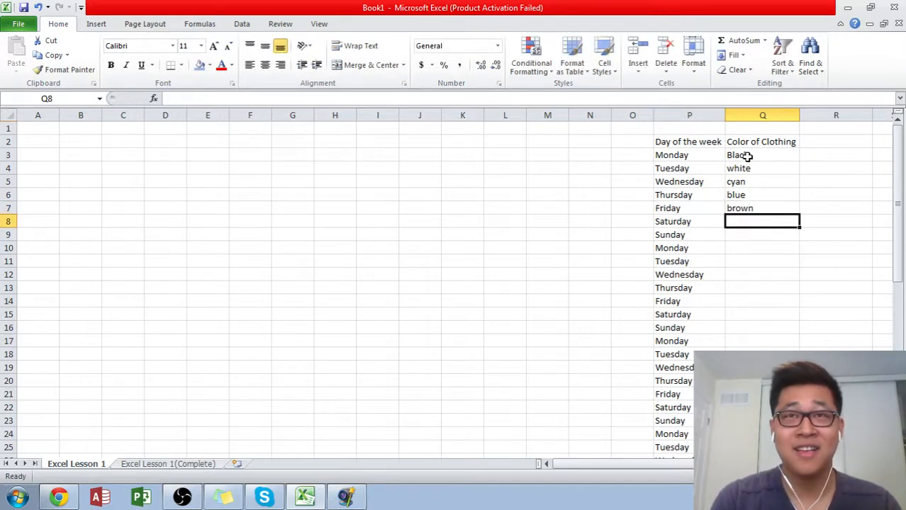
- Enter yellow as the color for Saturday in cell Q8
type("wy")
key("BackSpace")
key("BackSpace")
type("y")
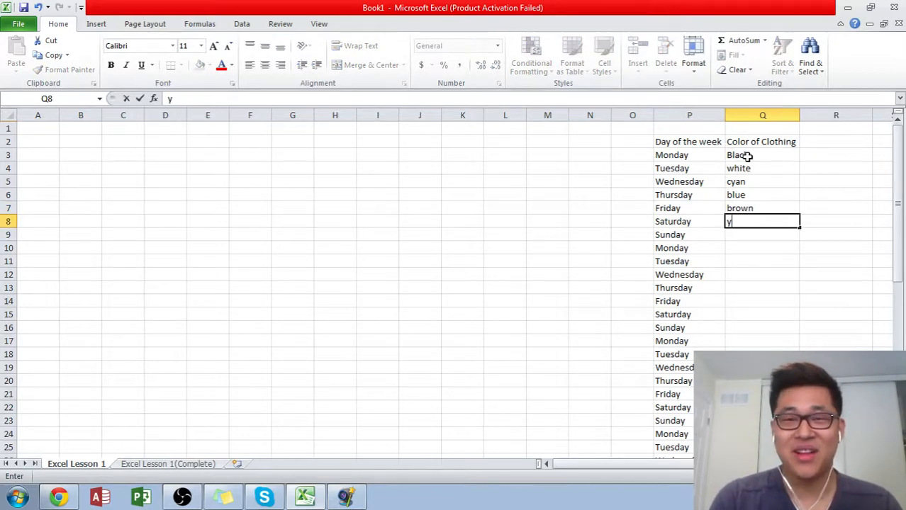
type("ellow")
key("Return")
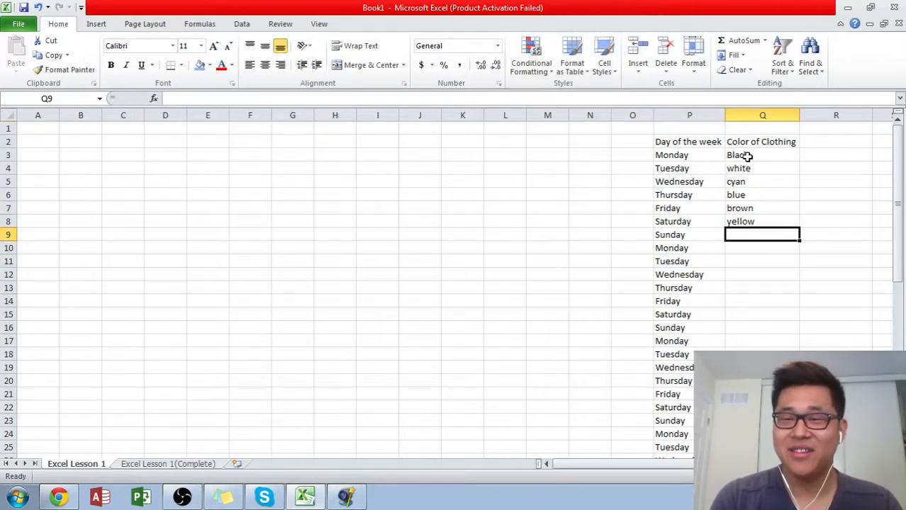
- Fill cells Q9 to Q12 with the colors green, pink, purple and red
type("green")
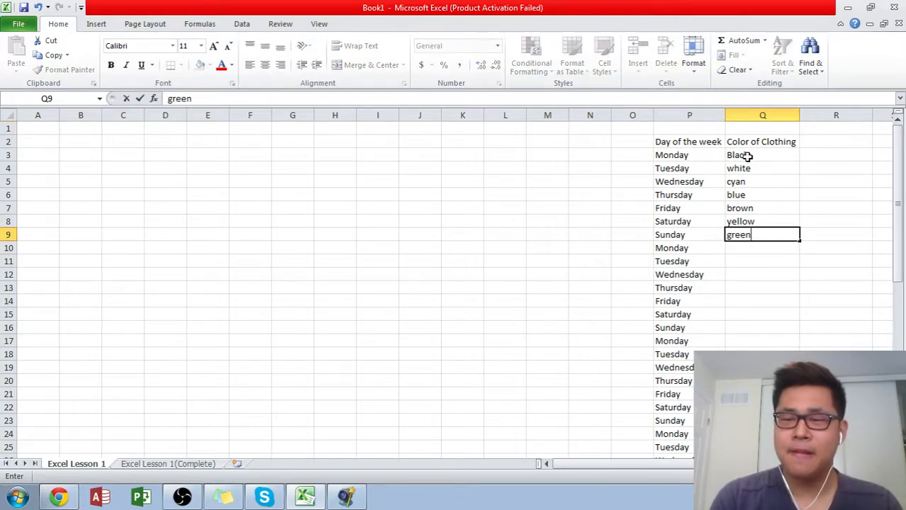
key("Return")
type("pink")
key("Return")
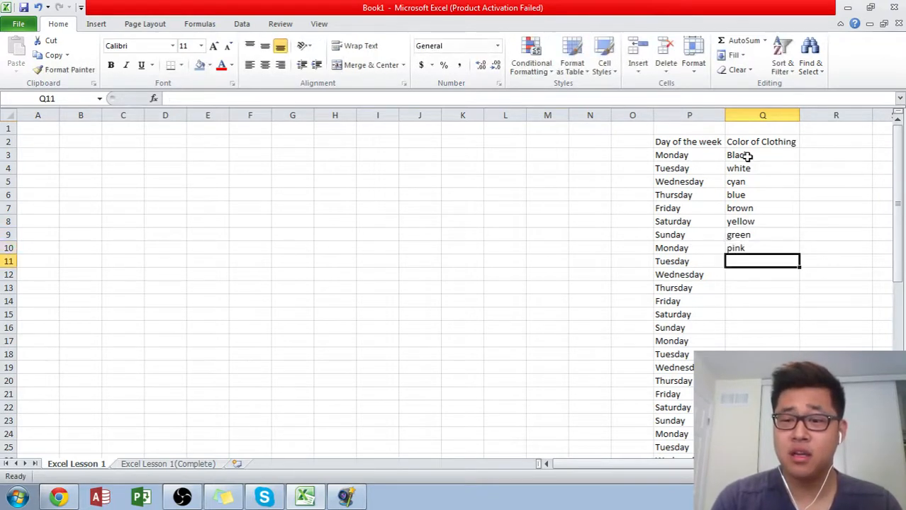
type("purple")
key("Return")
type("red")
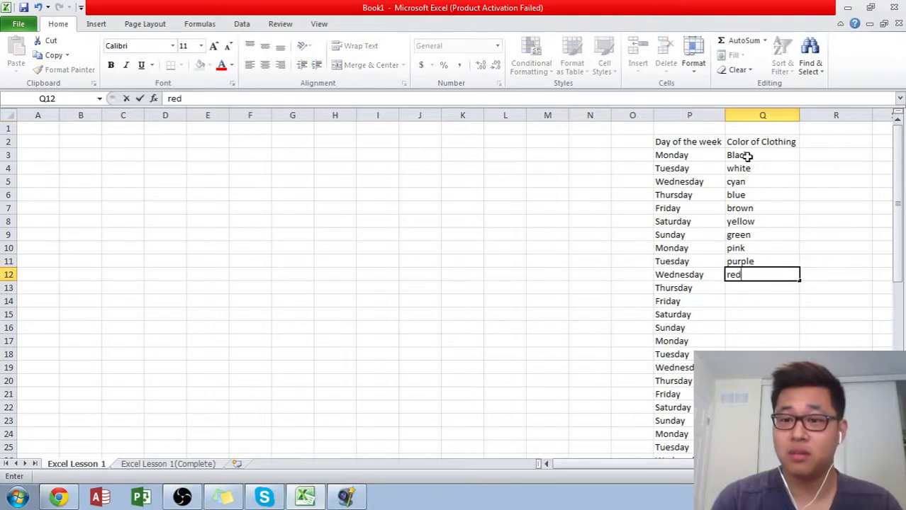
key("Return")
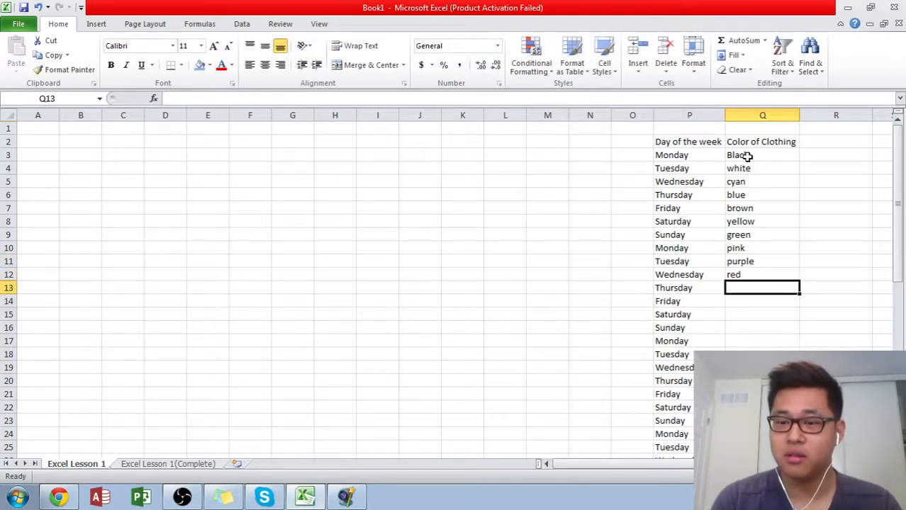
- Add the colors navy in Q13 and orange in Q14
type("nacvyu")
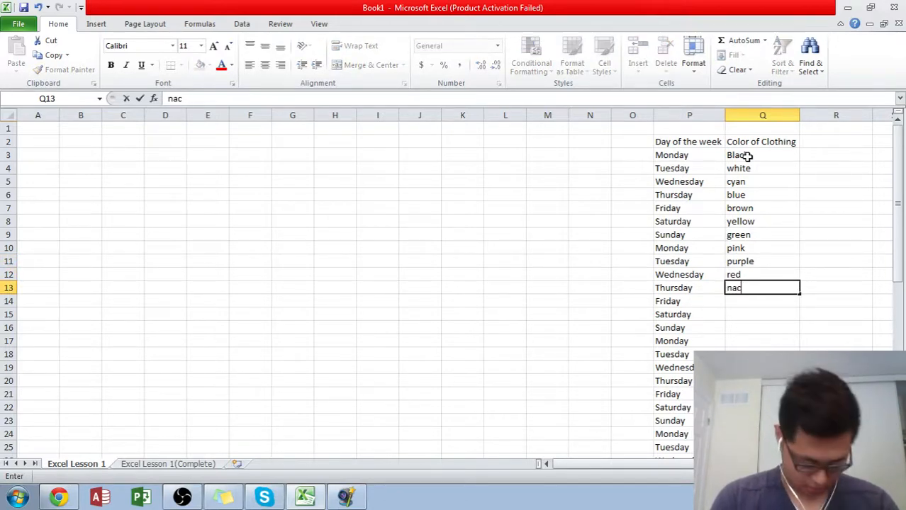
key("BackSpace")
key("BackSpace")
key("BackSpace")
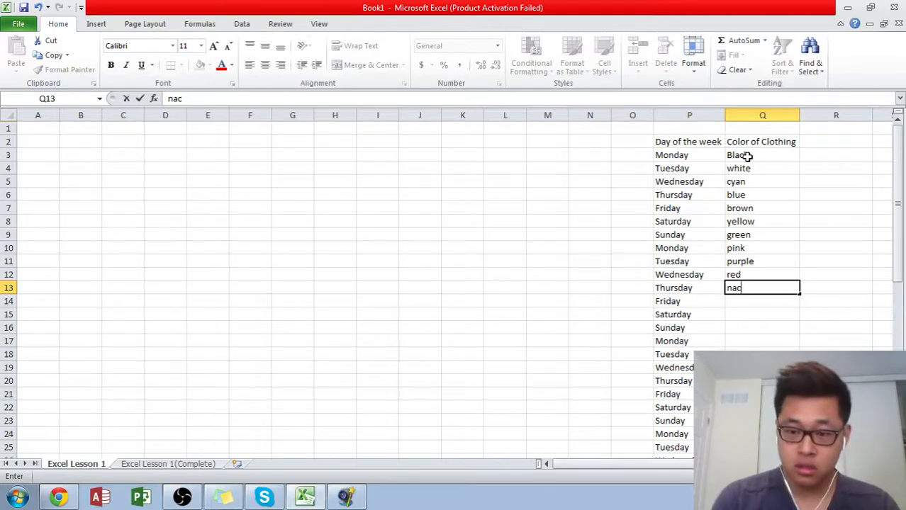
type("vy")
key("Return")
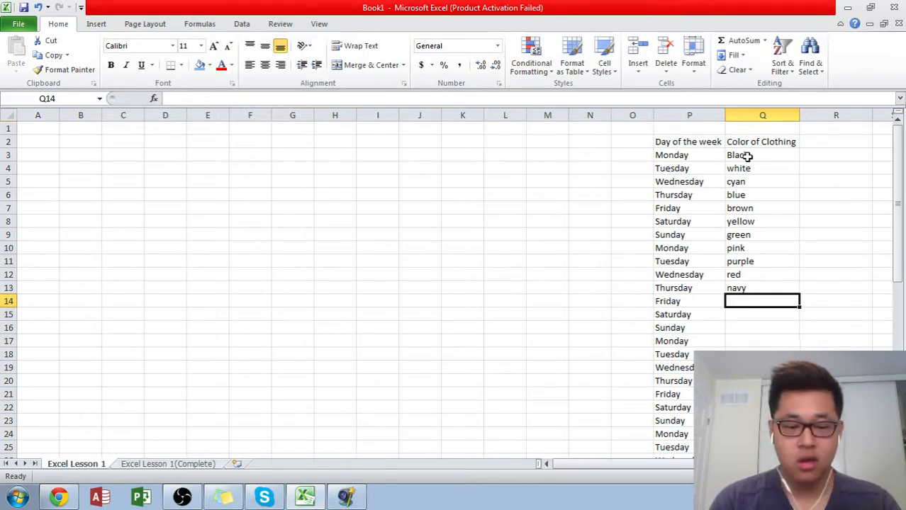
type("orange")
key("Return")
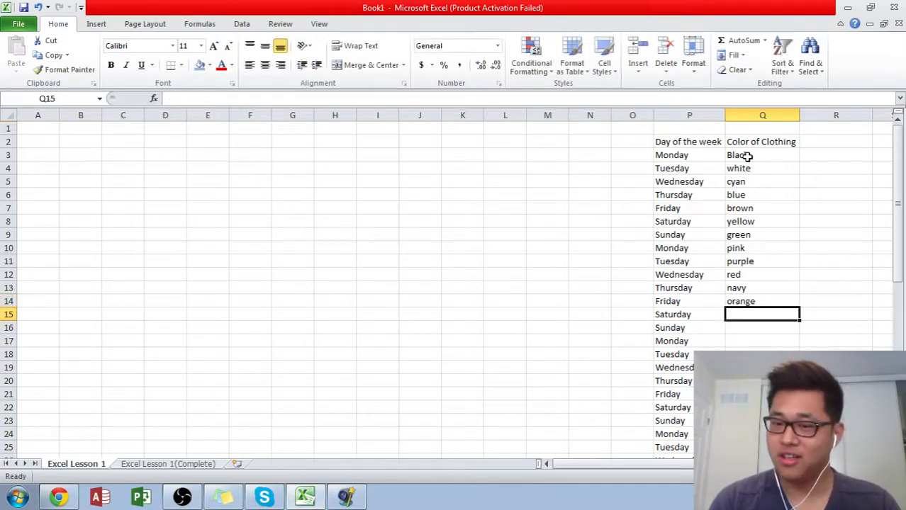
- Copy the colors in Q3 to Q14 and paste them below, starting at cell Q15
key("Up")
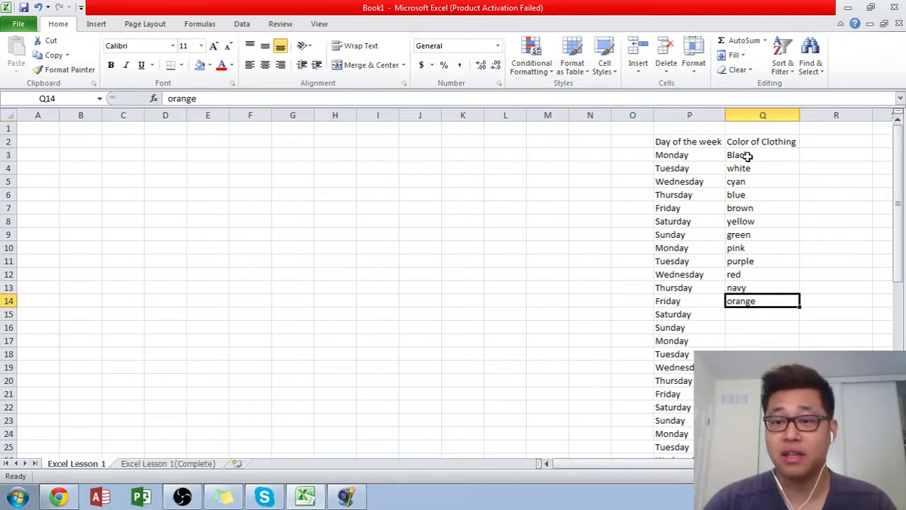
key("ctrl+shift+Up")
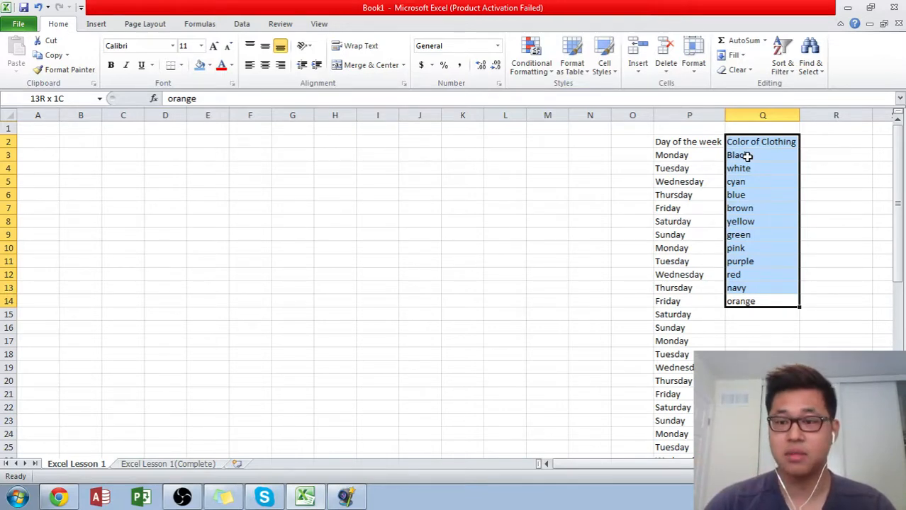
left_click_drag(747, 156, 747, 156)
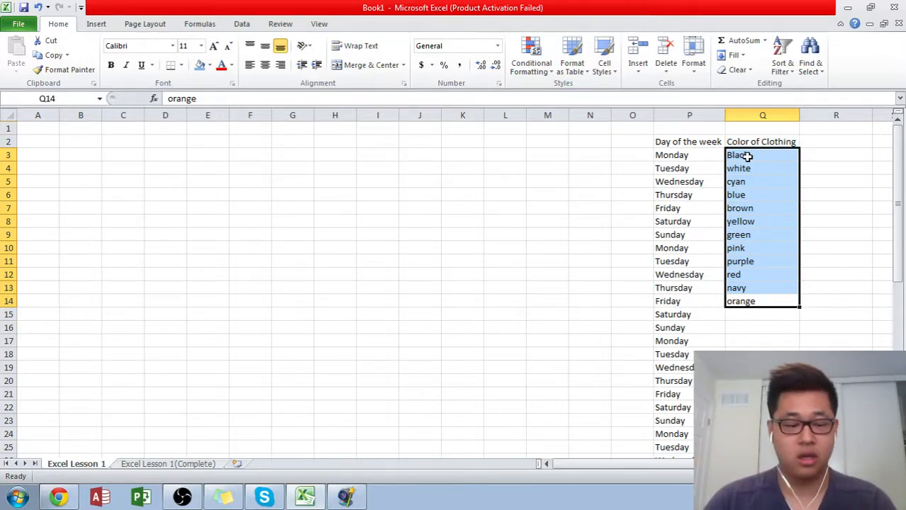
key("ctrl+c")
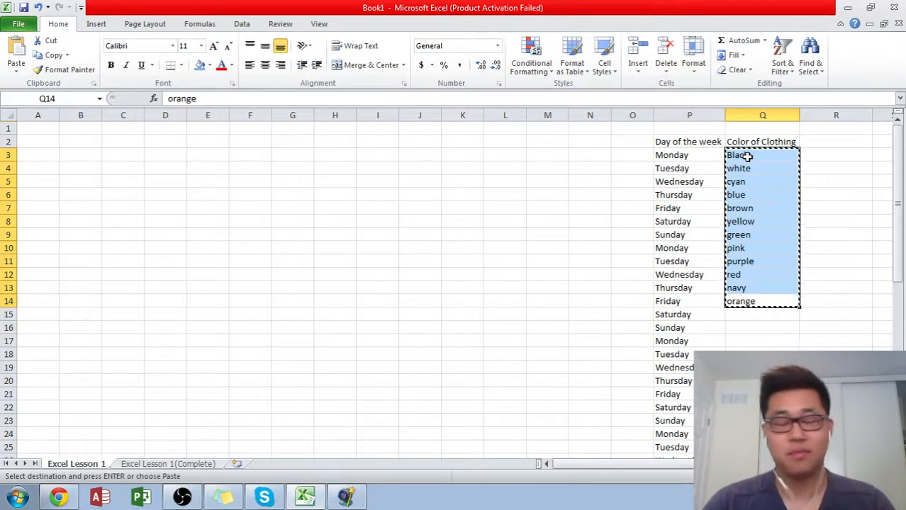
key("Right")
key("Right")
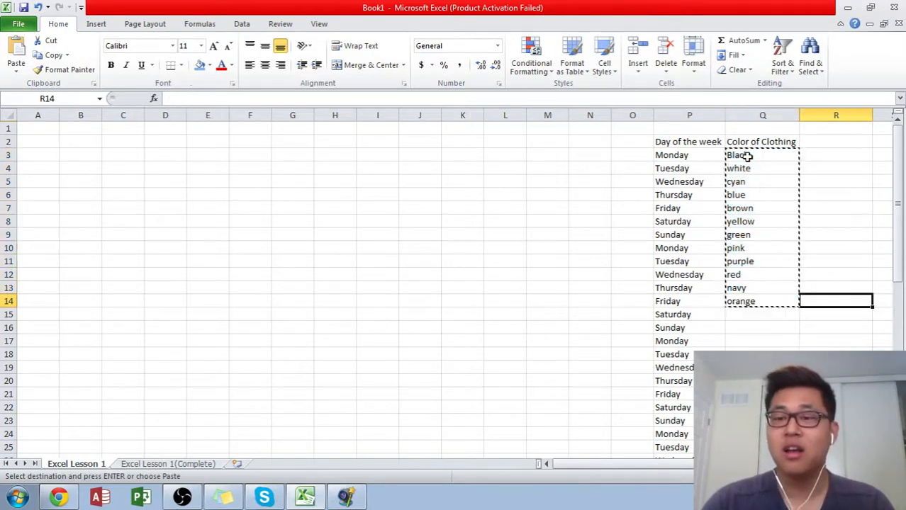
key("Left")
key("Left")
key("Down")
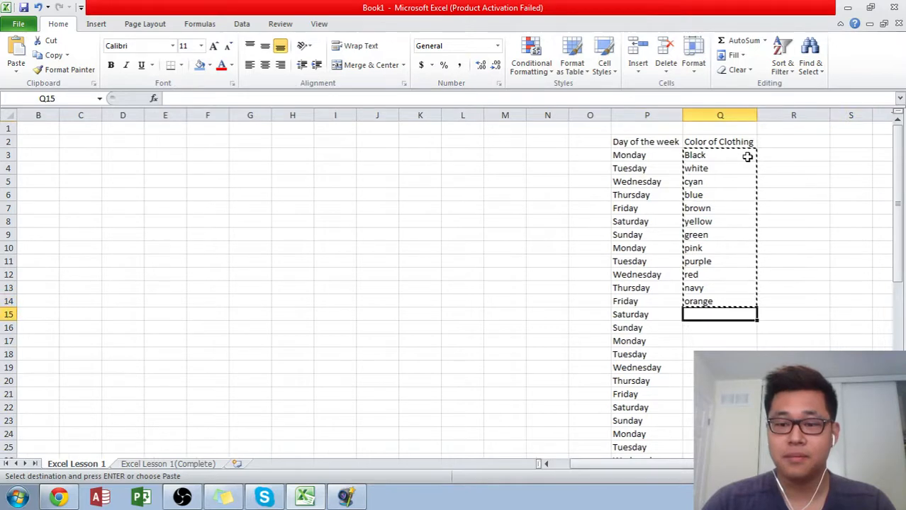
key("ctrl+v")
- Paste the copied color list again at Q27, Q39 and Q51 so that colors run down beside all the weekdays
key("Down")
key("Down")
key("Down")
key("Down")
key("Down")
key("Down")
key("Down")
key("Down")
key("Down")
key("Down")
key("Down")
key("Down")
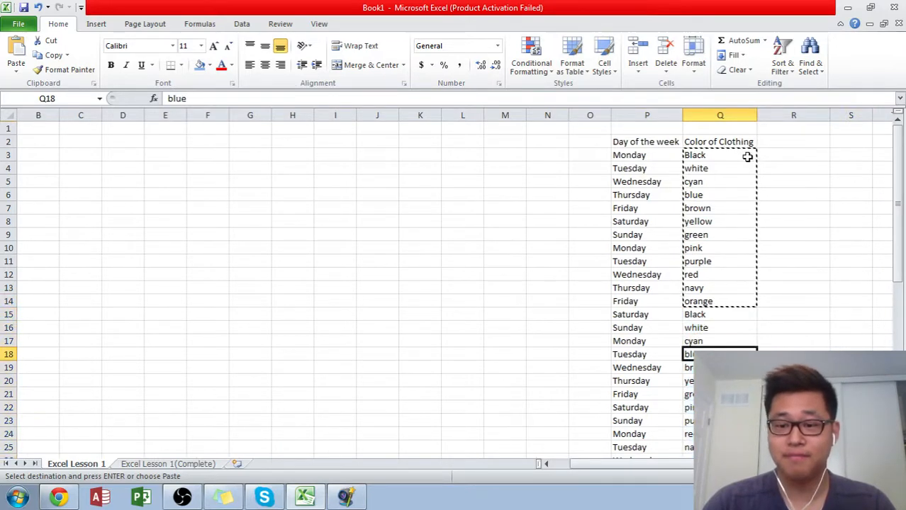
key("ctrl+v")
key("Down")
key("Down")
key("Down")
key("Down")
key("Down")
key("Down")
key("Down")
key("Down")
key("Down")
key("Down")
key("Down")
key("Down")
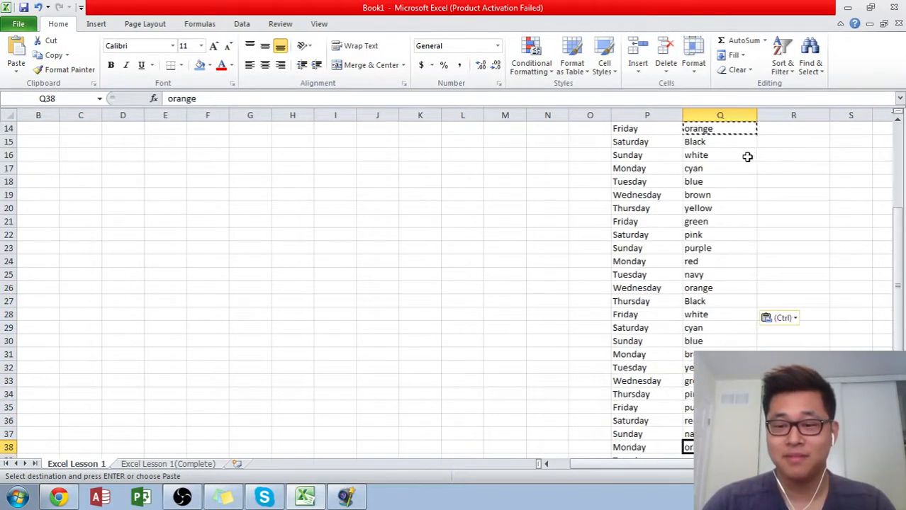
key("ctrl+v")
key("Down")
key("Down")
key("Down")
key("Down")
key("Down")
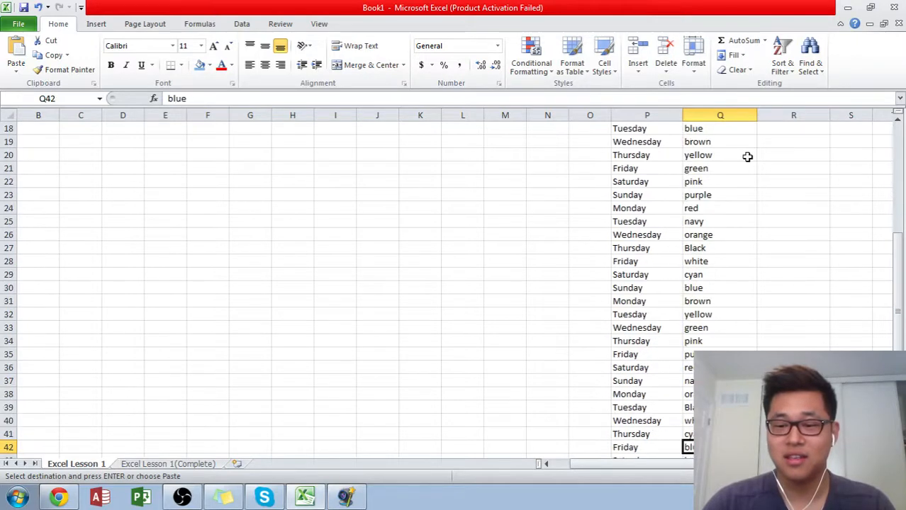
key("Down")
key("Down")
key("Down")
key("Down")
key("Down")
key("Down")
key("Down")
key("ctrl+v")
key("Down")
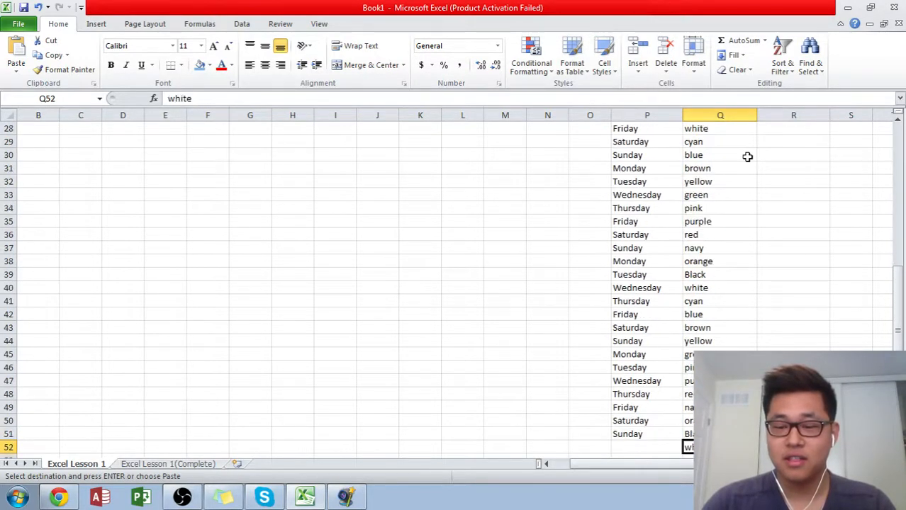
- Clear the surplus colors in Q52 to Q62 below the last weekday and return to the column header
key("ctrl+v")
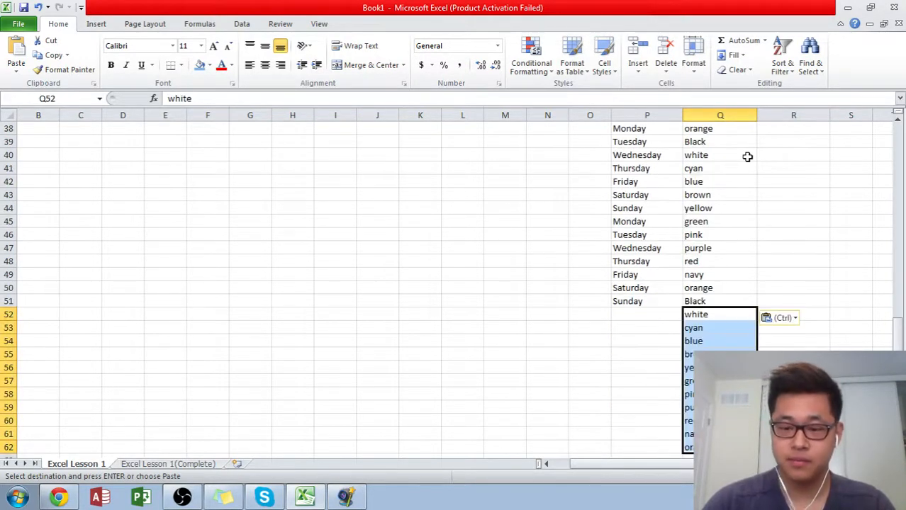
key("ctrl+z")
key("Up")
key("ctrl+Up")
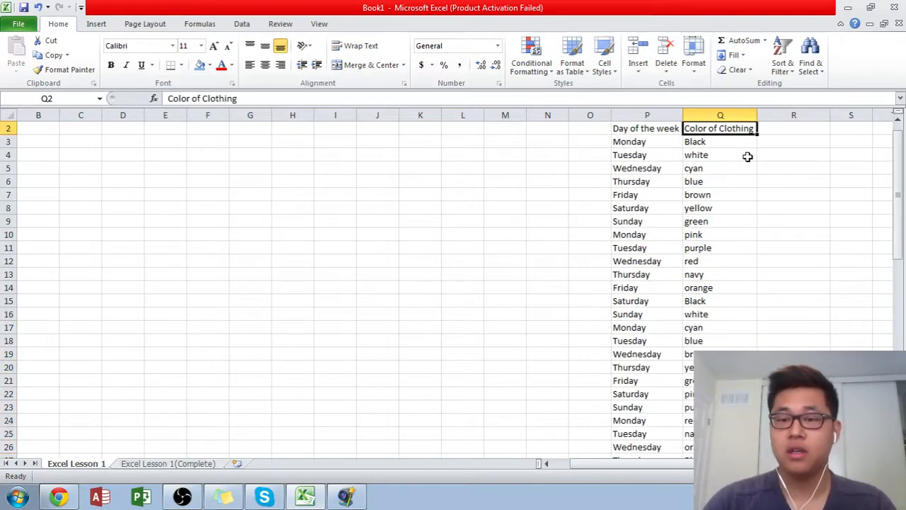
- Delete the empty row 1 above the table headers
key("Left")
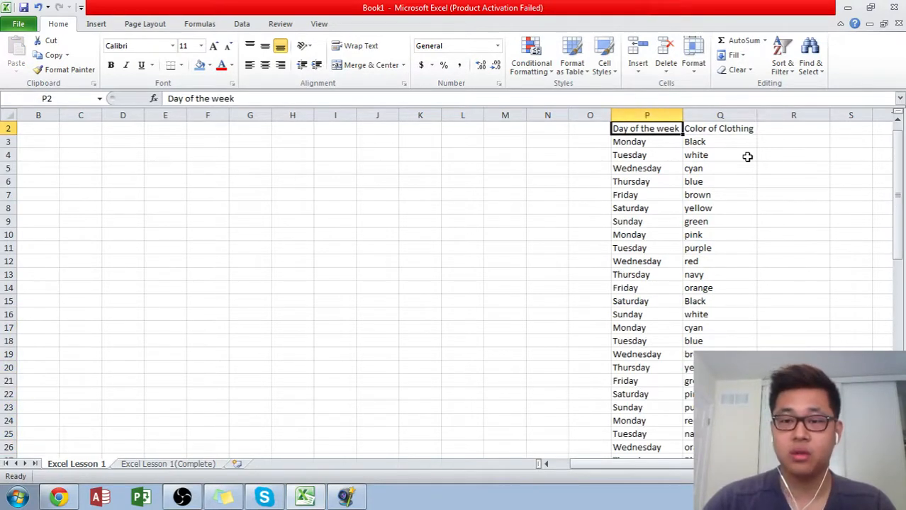
scroll(720, 184, "down", 1)
scroll(720, 184, "down", 2)
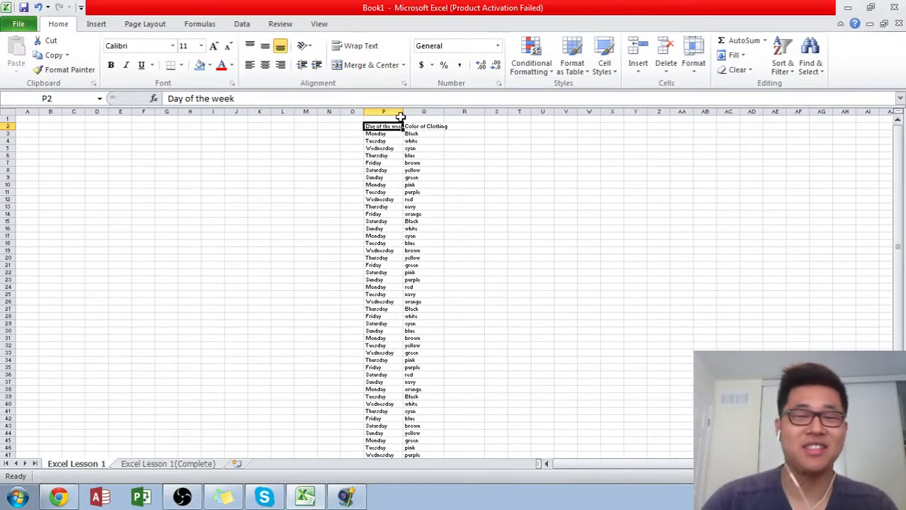
left_click_drag(396, 126, 414, 119)
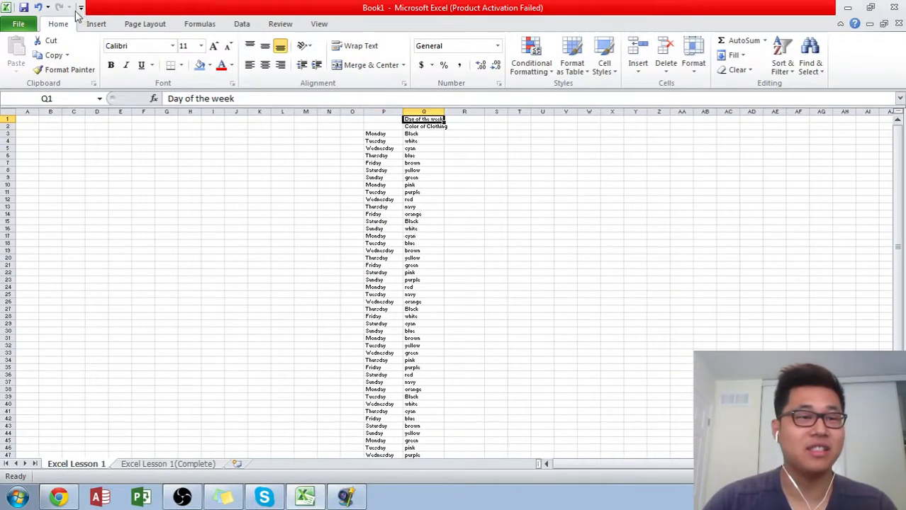
key("ctrl+z")
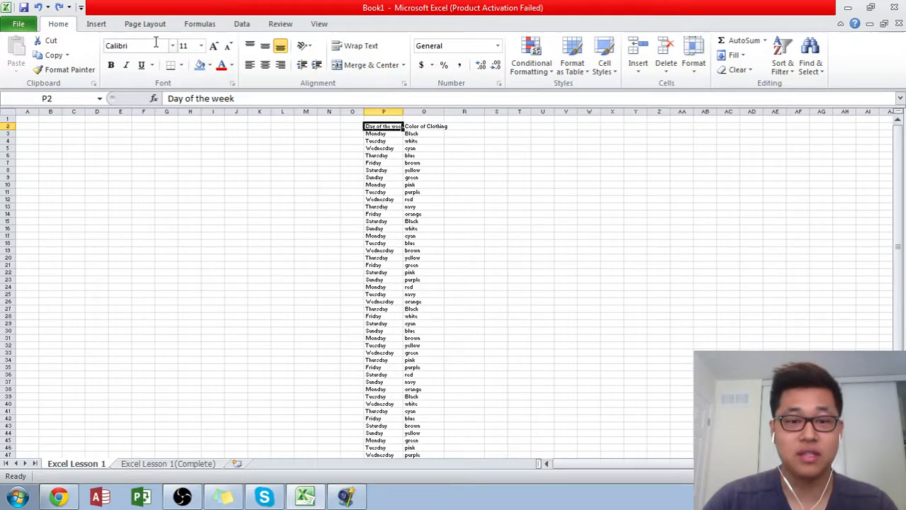
left_click(10, 119)
left_click(665, 57)
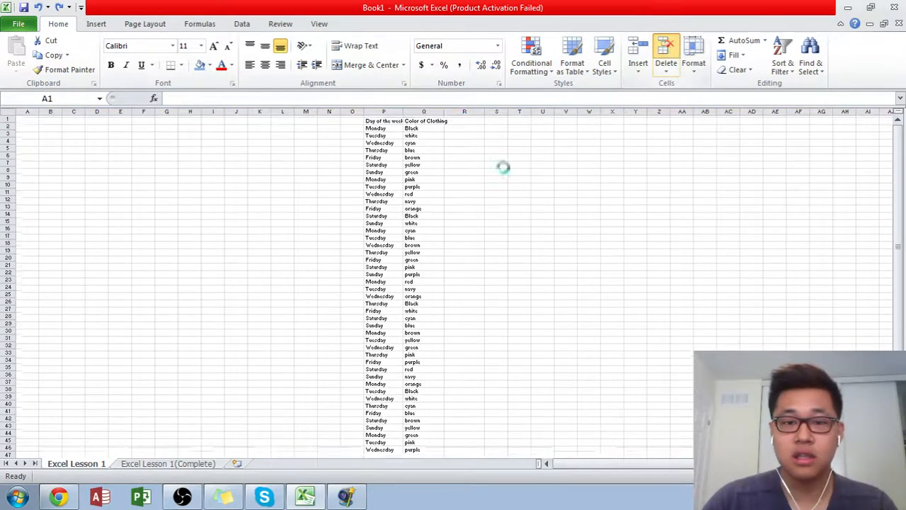
- Give the Day of the week header in P1 a blue fill and an outside border
left_click(464, 178)
left_click(388, 119)
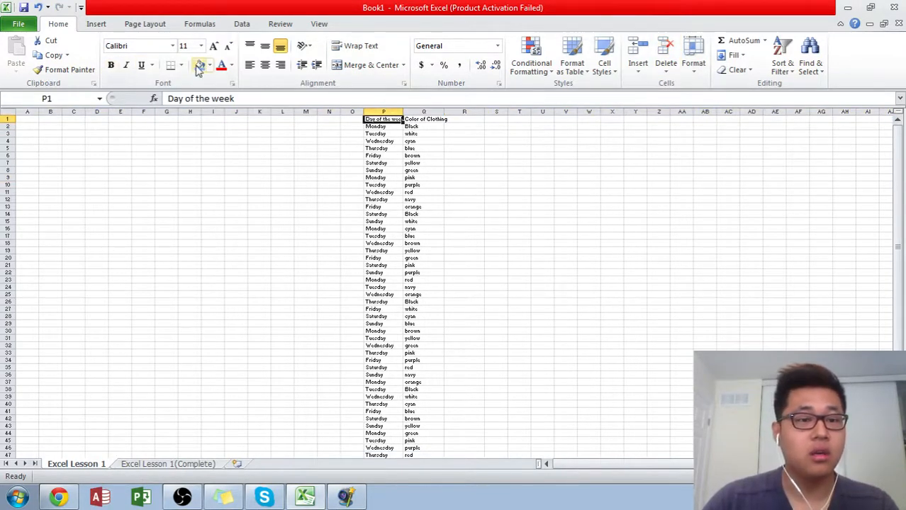
scroll(479, 197, "up", 3)
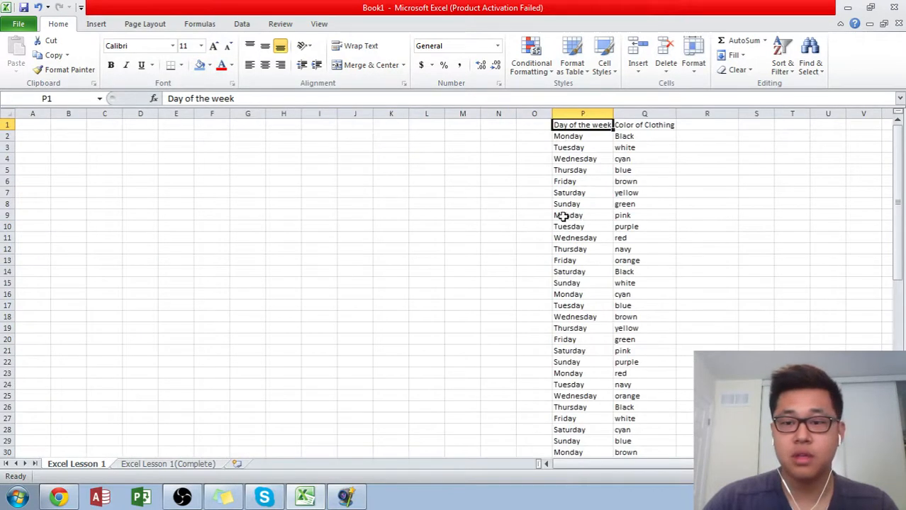
scroll(305, 195, "up", 1)
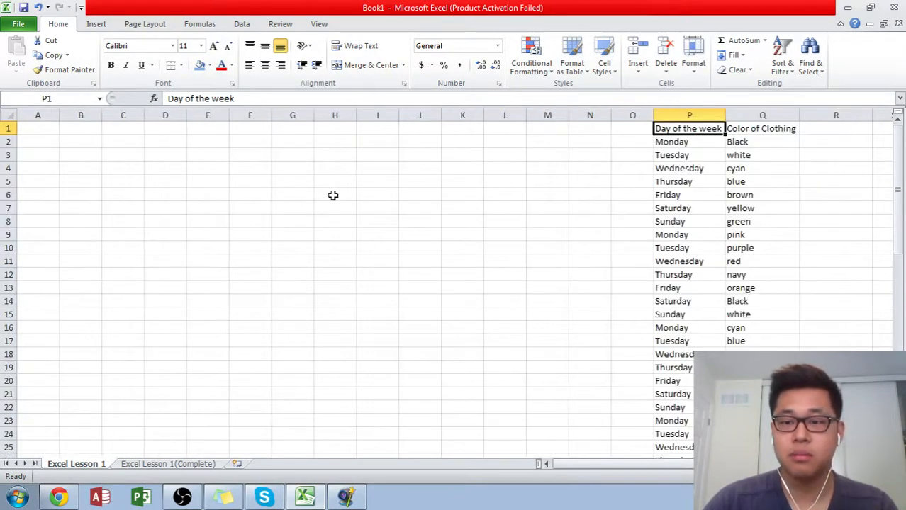
scroll(333, 197, "down", 1)
left_click(200, 65)
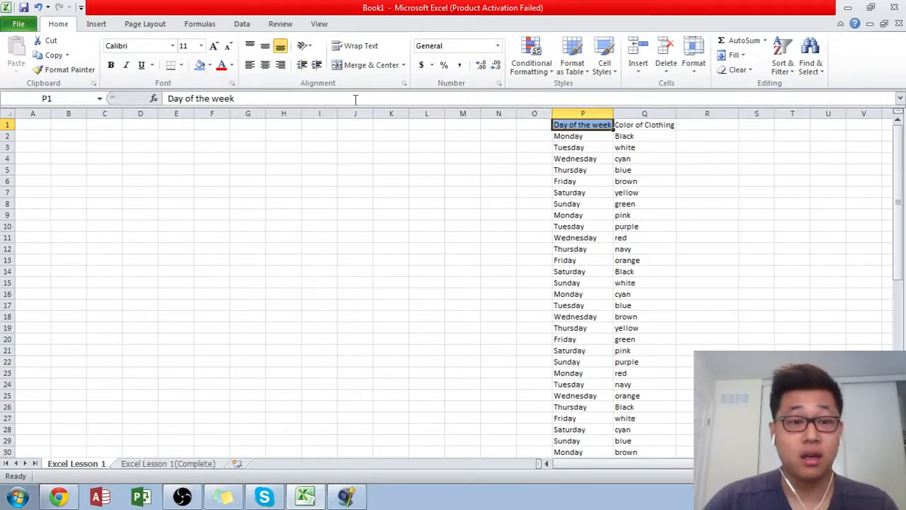
left_click(181, 65)
left_click(188, 185)
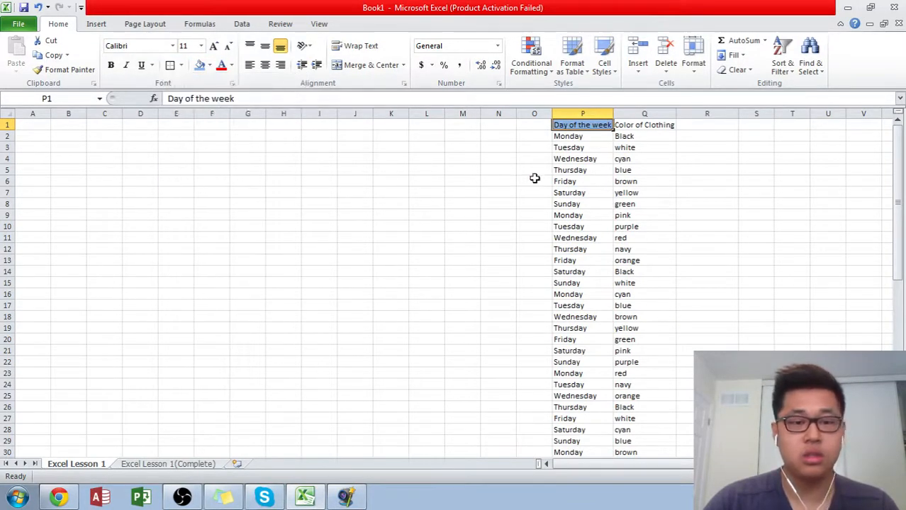
- Undo the latest formatting of the Day of the week header and reapply its blue fill
left_click(642, 125)
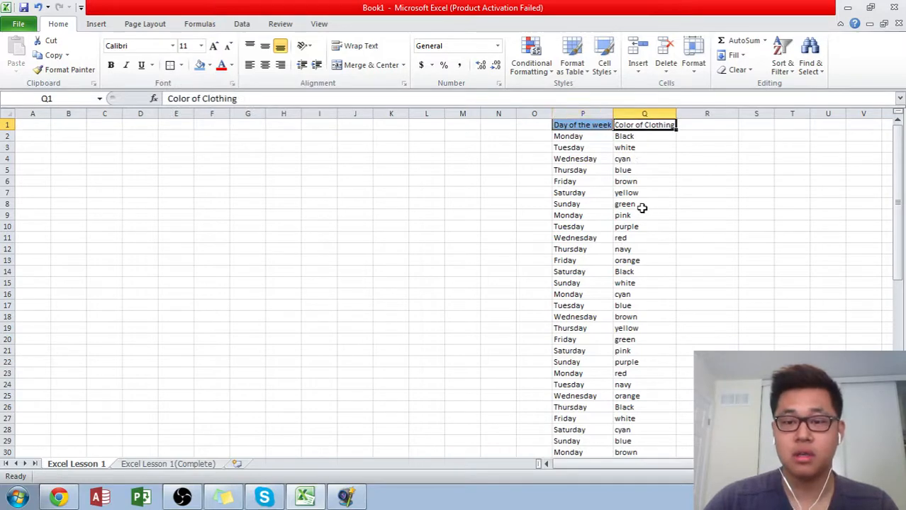
left_click(584, 125)
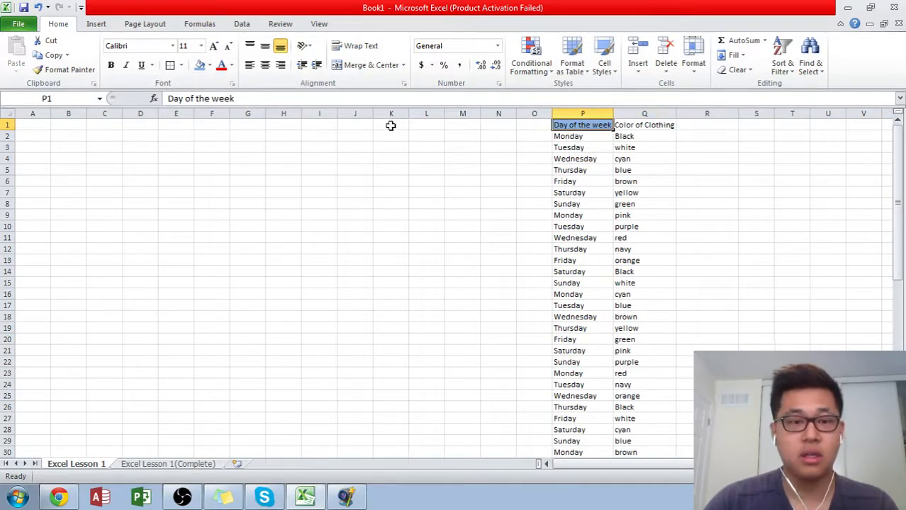
key("ctrl+z")
key("ctrl+z")
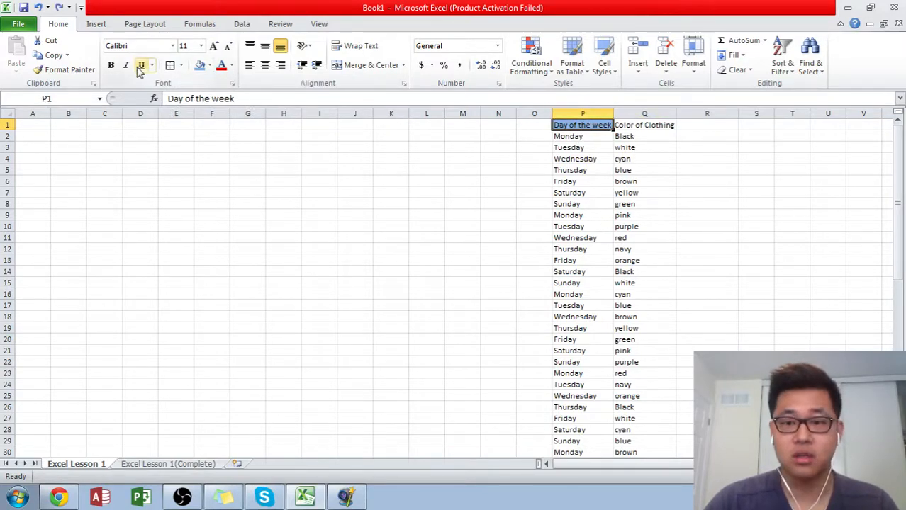
left_click(199, 65)
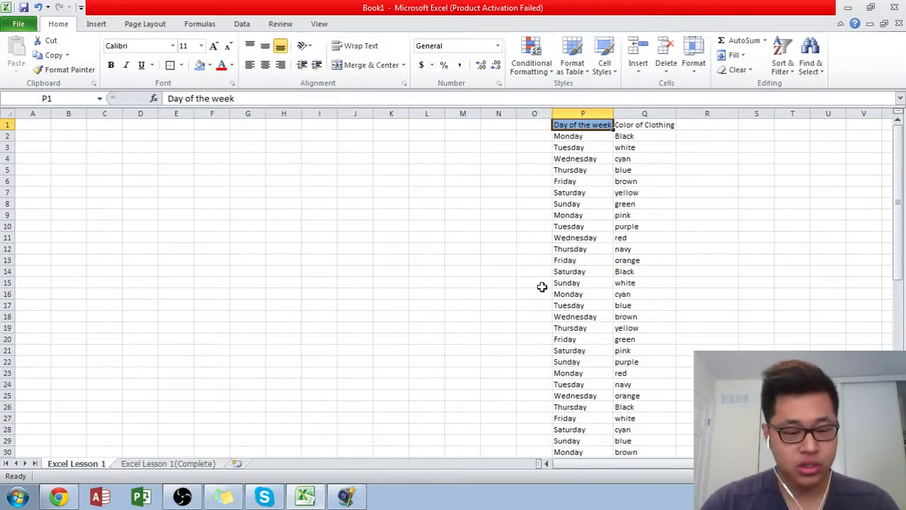
key("shift+Right")
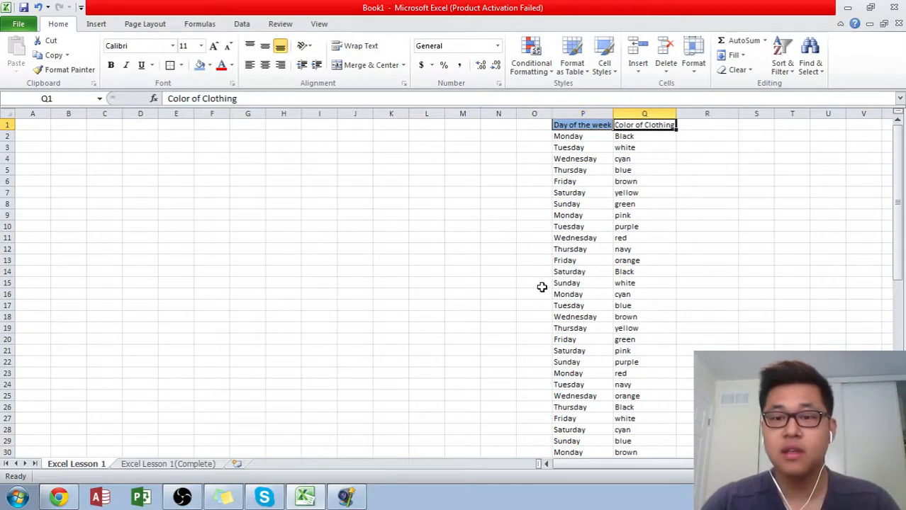
key("shift+Right")
key("shift+Left")
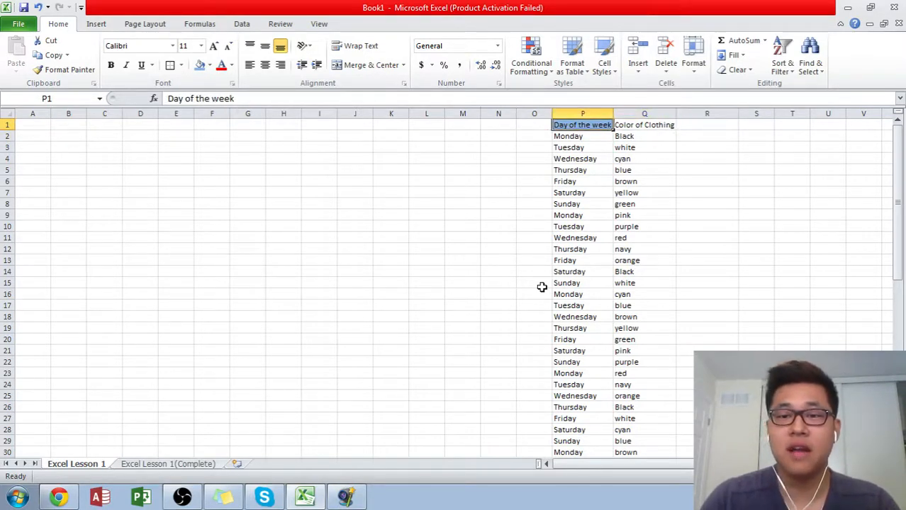
left_click(660, 128)
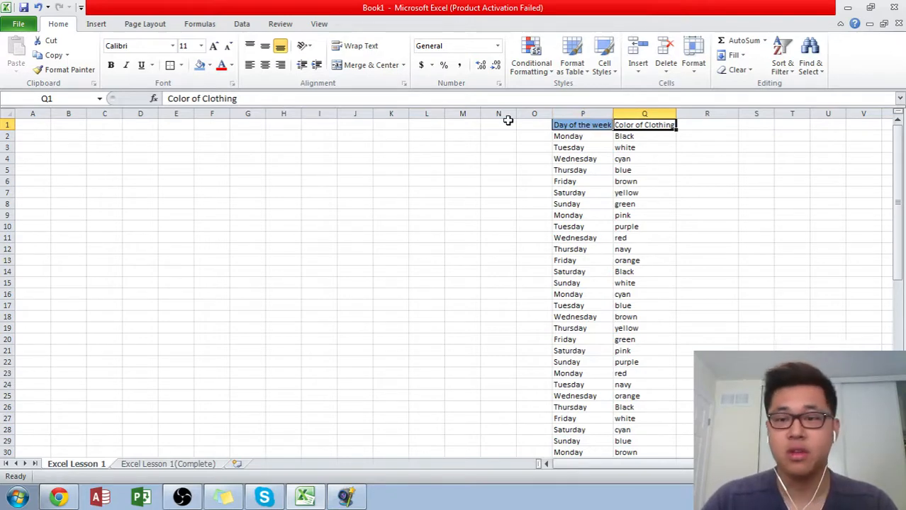
- Copy the formatting of the Day of the week header in P1 to the Color of Clothing header in Q1
left_click(577, 126)
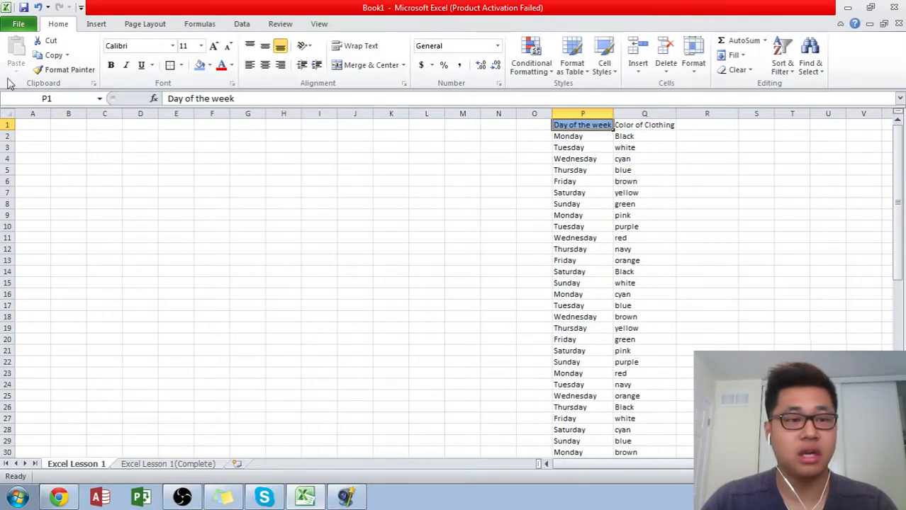
left_click(63, 75)
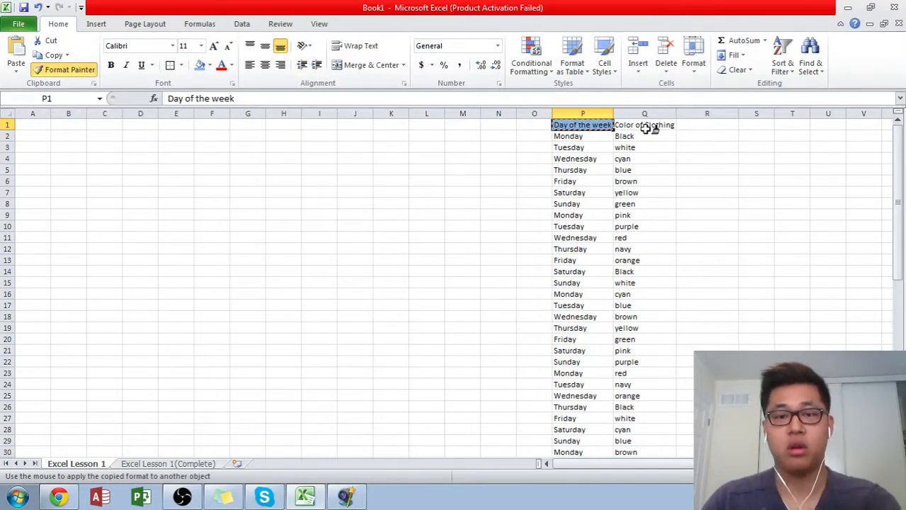
left_click(646, 127)
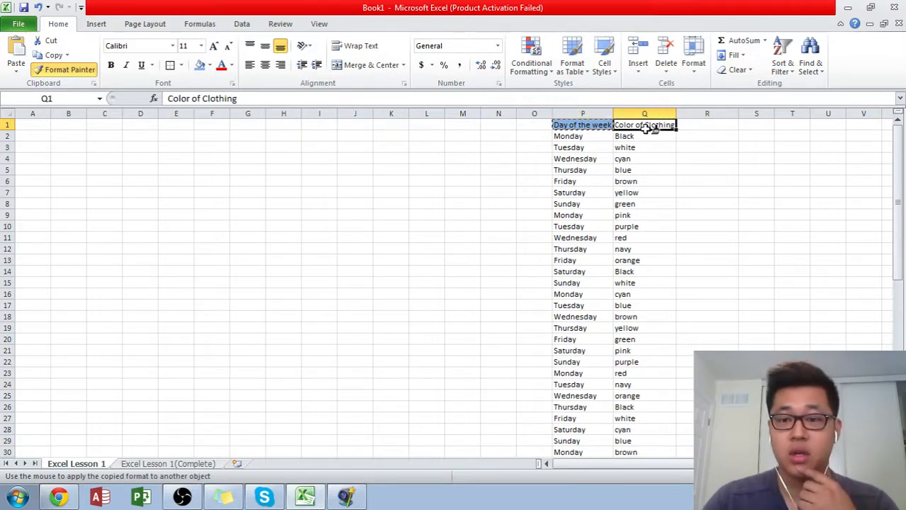
left_click(647, 138)
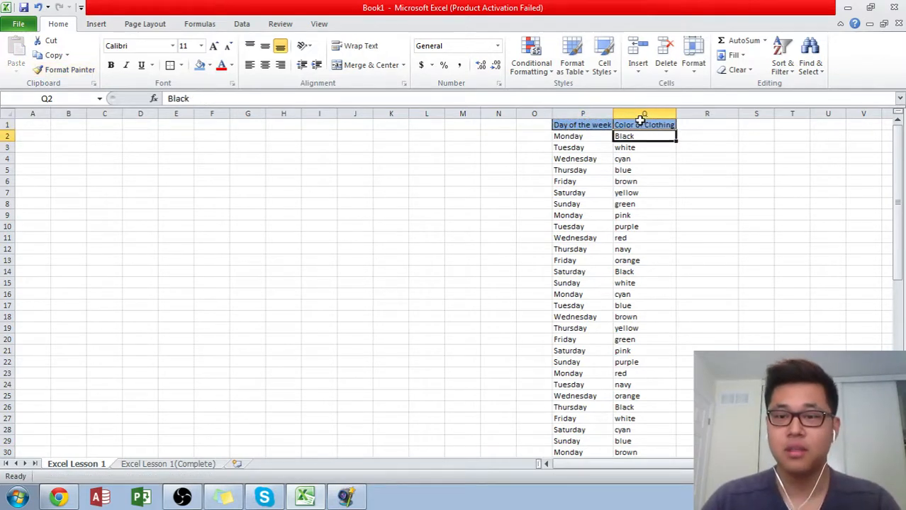
- Widen columns P and Q slightly to fit their headers and select the Day of the week header cell
left_click_drag(645, 113, 615, 113)
left_click(664, 192)
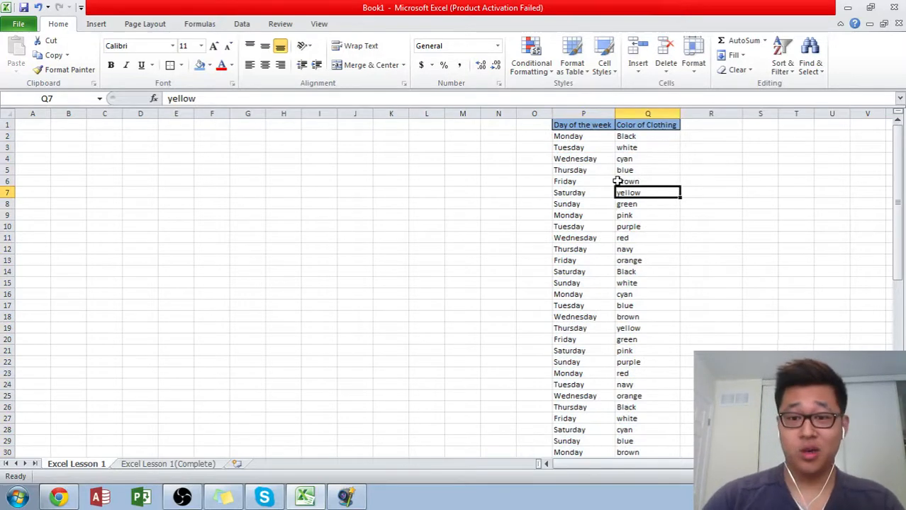
key("Left")
key("Up")
key("Up")
key("Up")
key("Up")
key("Up")
key("Up")
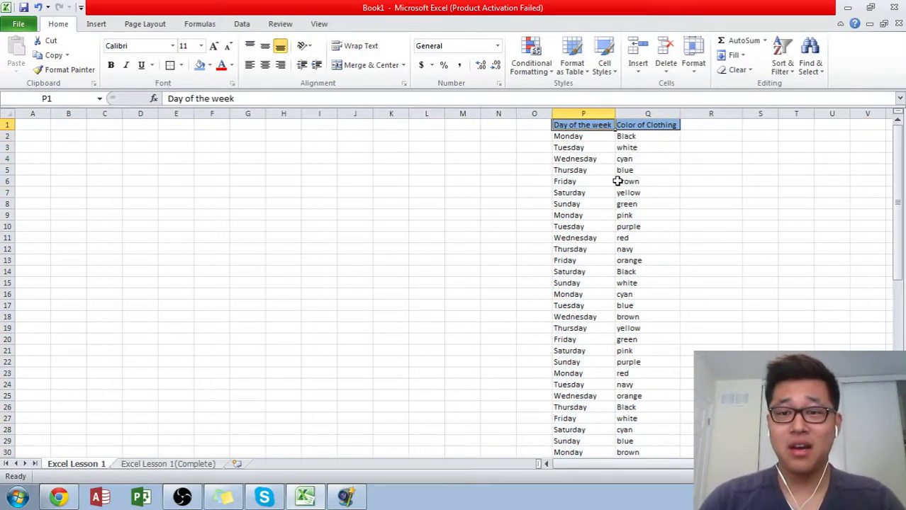
- Add outside borders around the Day of the week and Color of Clothing columns, from the headers down to row 50
key("ctrl+shift+Down")
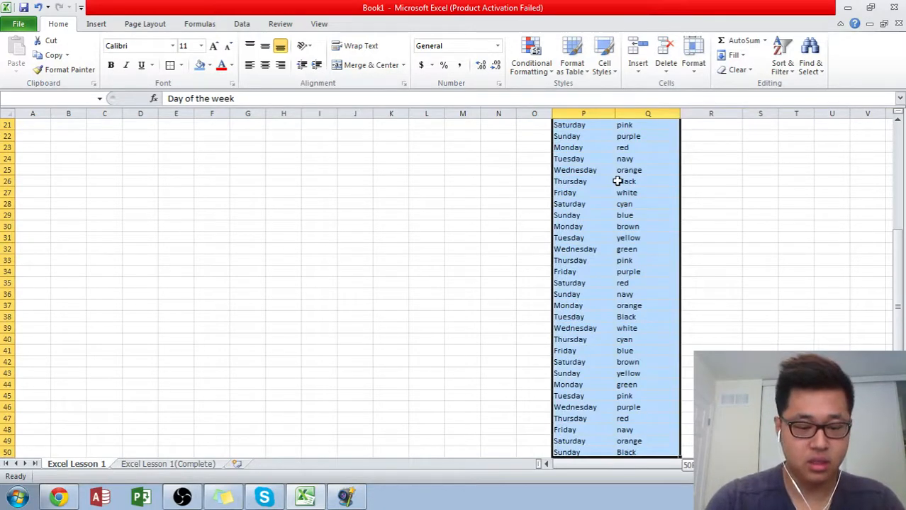
scroll(617, 181, "up", 7)
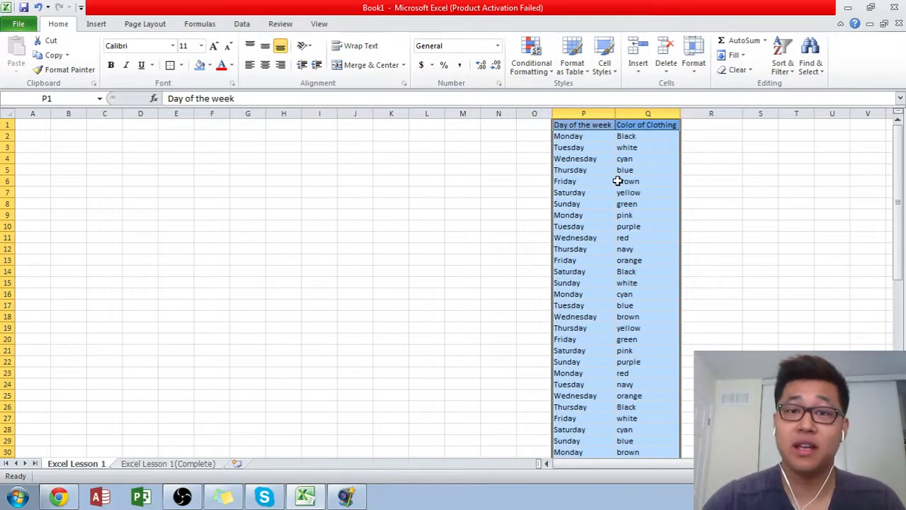
key("ctrl+shift+Up")
key("ctrl+shift+Down")
key("ctrl+BackSpace")
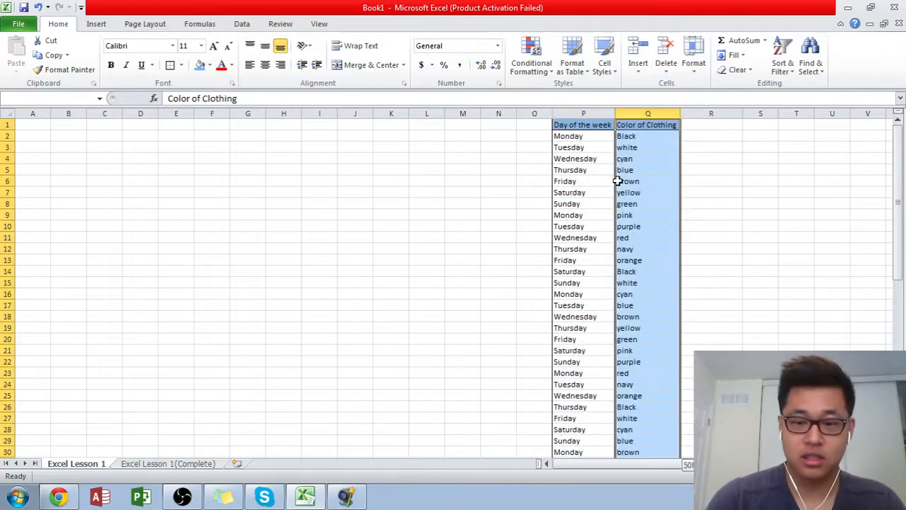
key("Up")
key("Left")
key("Left")
key("Home")
key("Right")
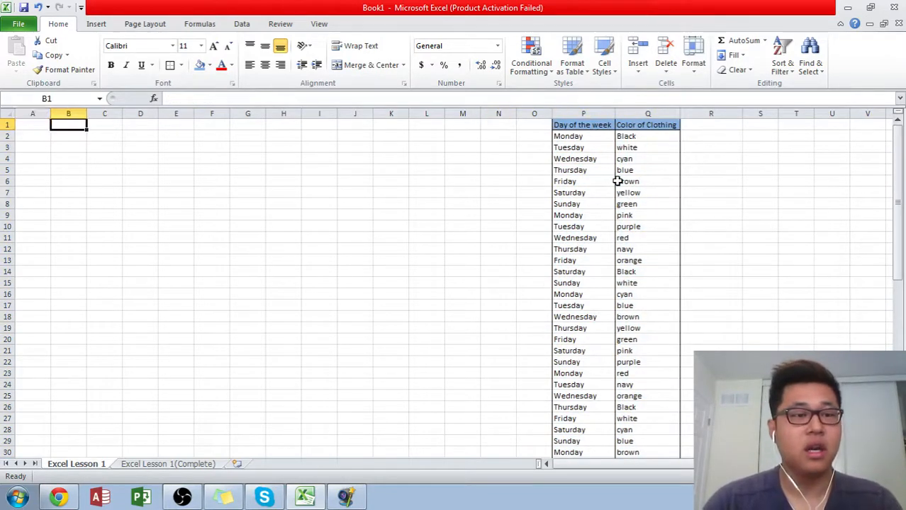
key("Down")
key("Left")
key("Right")
key("Down")
key("Left")
key("Up")
key("Right")
key("Down")
key("Left")
key("Right")
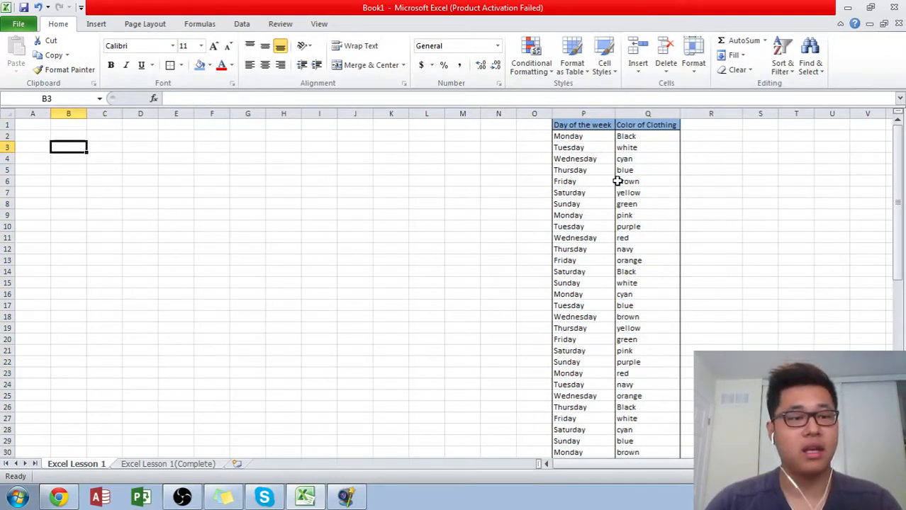
key("Left")
key("Down")
key("Right")
key("Up")
key("Left")
key("Down")
key("Right")
key("Up")
key("Down")
key("Left")
key("Up")
key("Down")
key("Right")
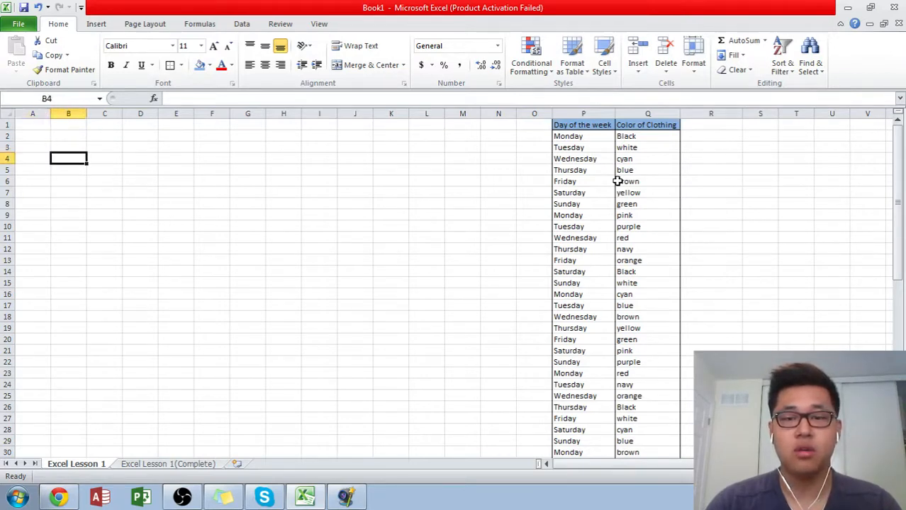
key("Right")
key("Up")
key("Left")
key("Left")
key("Up")
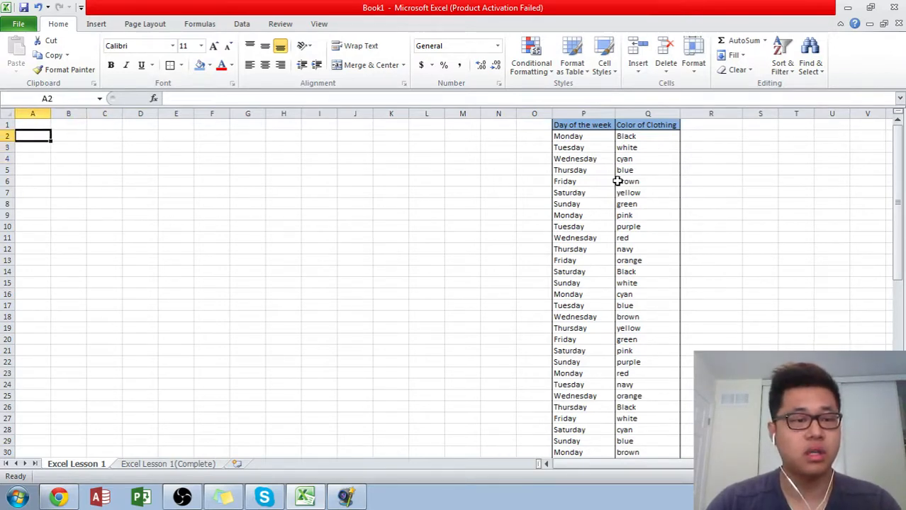
type("Mo")
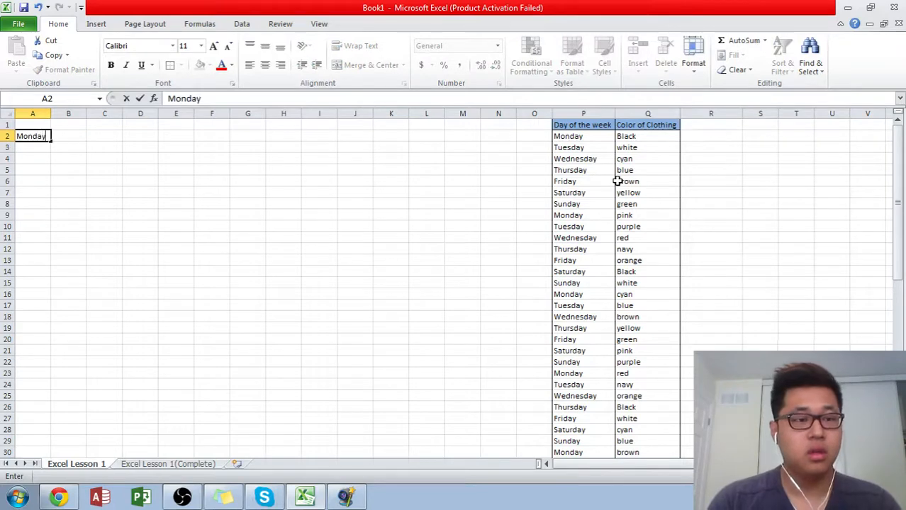
type("nday")
key("BackSpace")
key("BackSpace")
key("BackSpace")
key("BackSpace")
key("BackSpace")
key("BackSpace")
type("Monda")
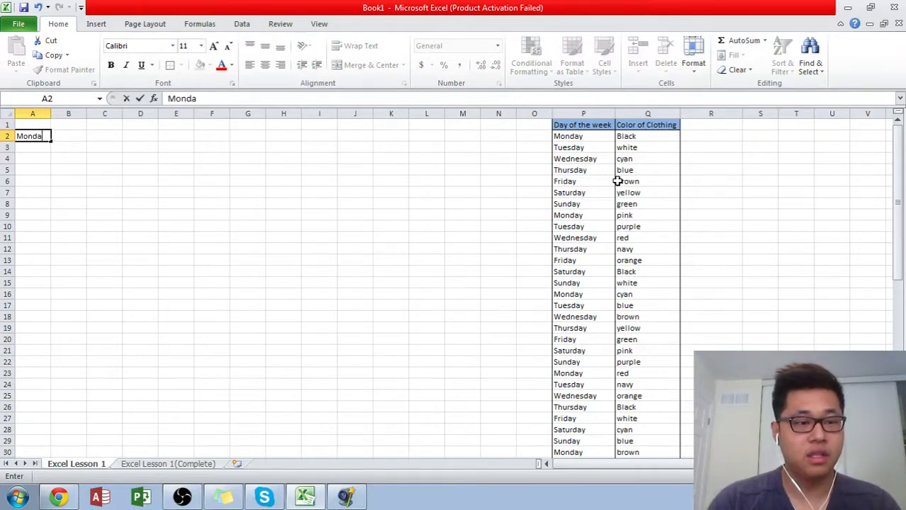
key("BackSpace")
key("BackSpace")
key("BackSpace")
key("Up")
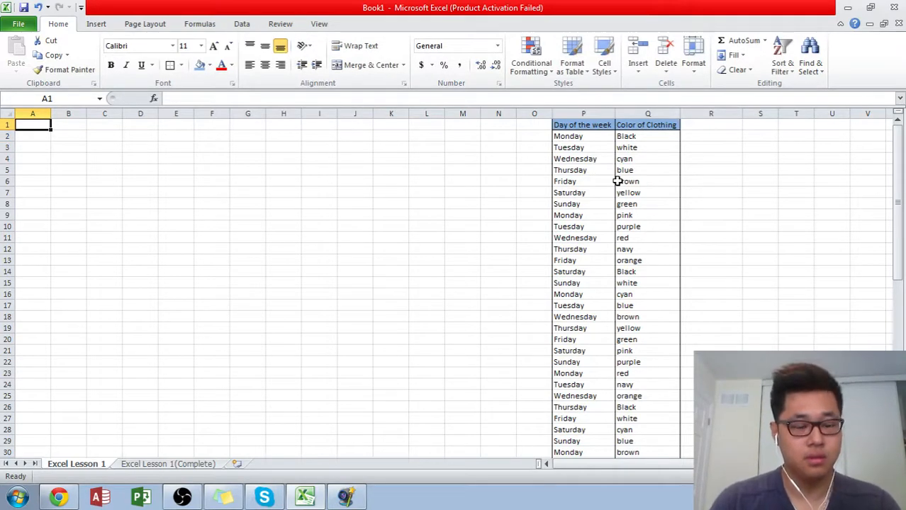
- Enter the header Days of the Week in A1 and Monday in A2
type("Days of the")
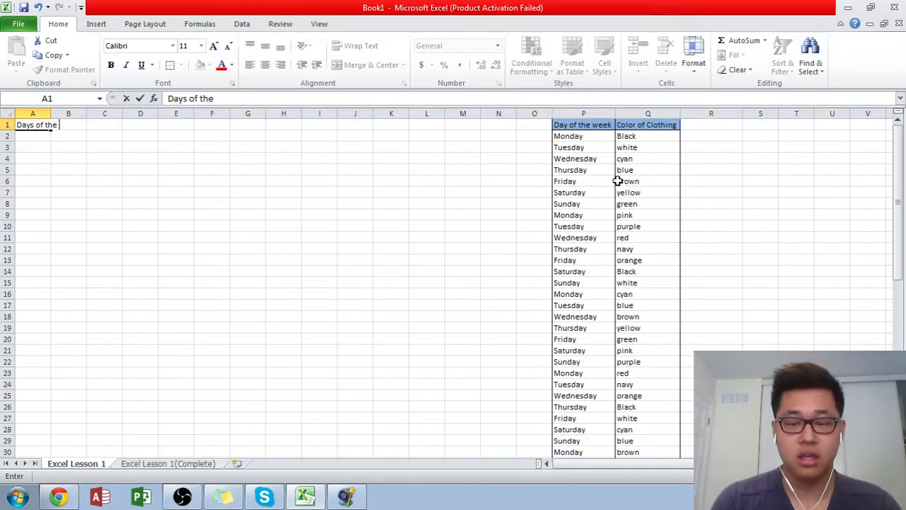
type(" Week")
key("Return")
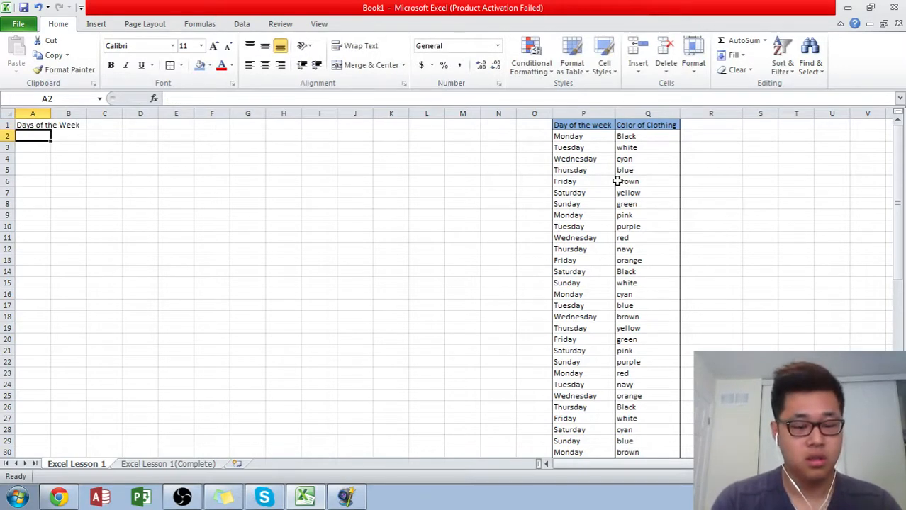
type("Monday")
key("Return")
key("Up")
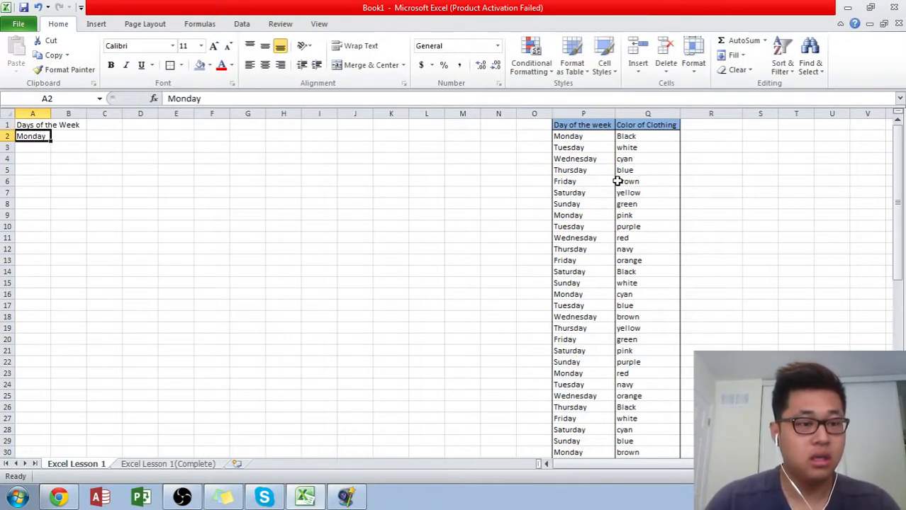
- Fill the weekdays down from Monday in A2 to Sunday in A8 and fit column A to its contents
left_click_drag(50, 141, 54, 216)
left_click(95, 171)
double_click(50, 114)
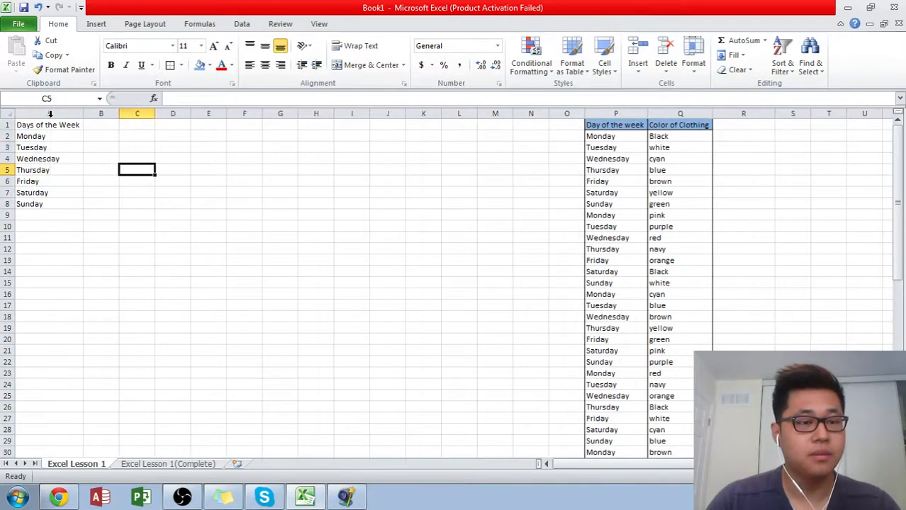
- Copy the clothing colors from Q2:Q50 and paste them into column J starting at J1
left_click(88, 125)
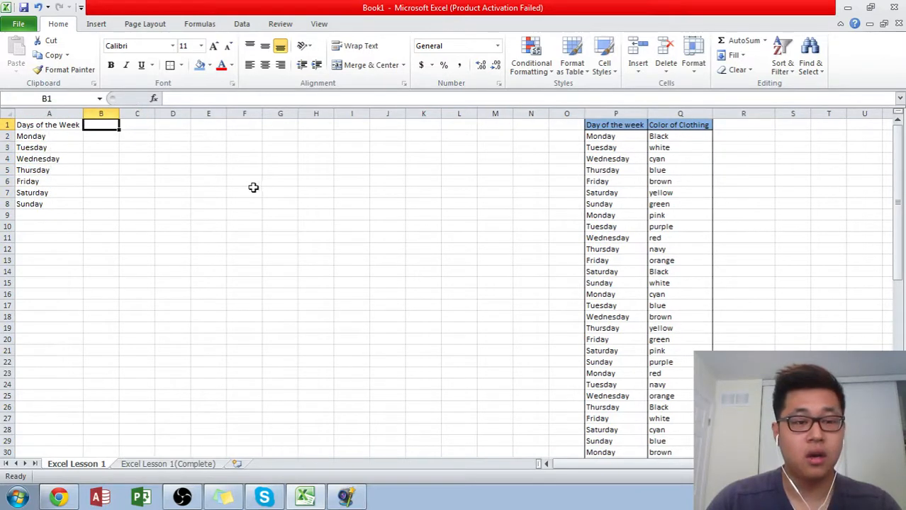
left_click(680, 136)
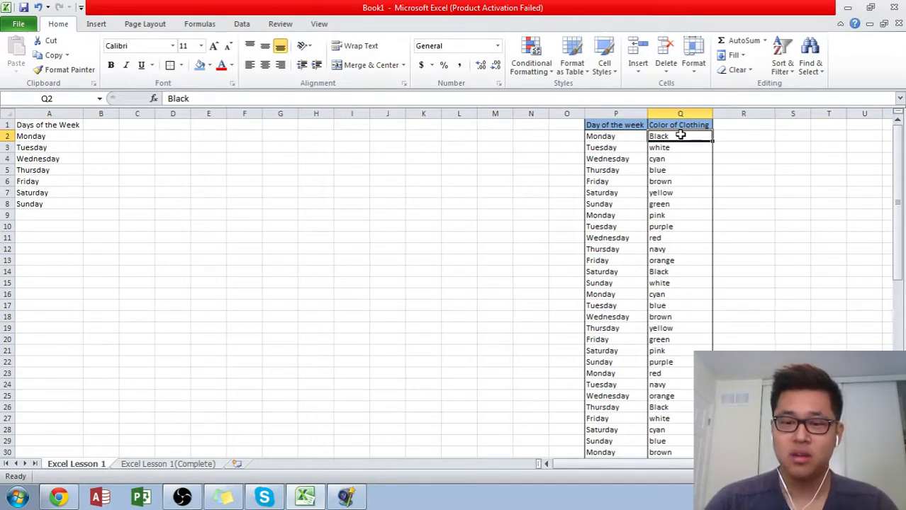
key("Down")
key("Up")
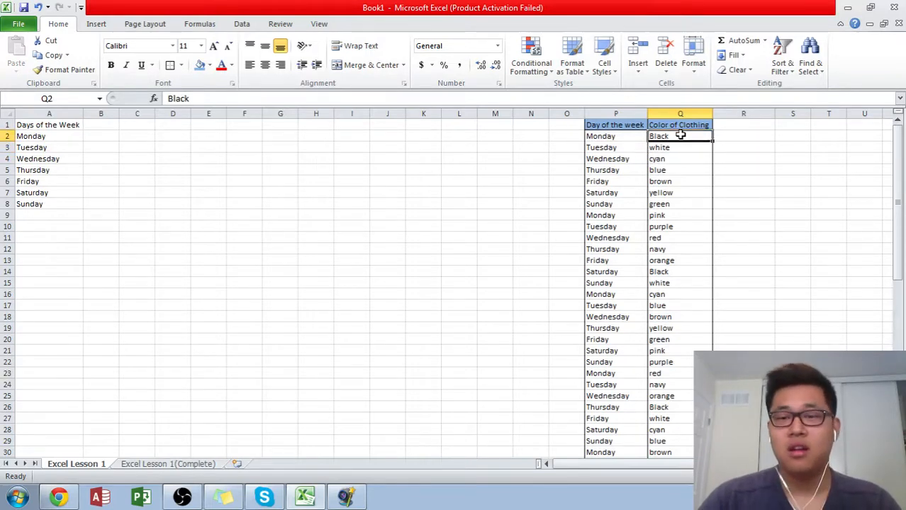
key("ctrl+shift+Down")
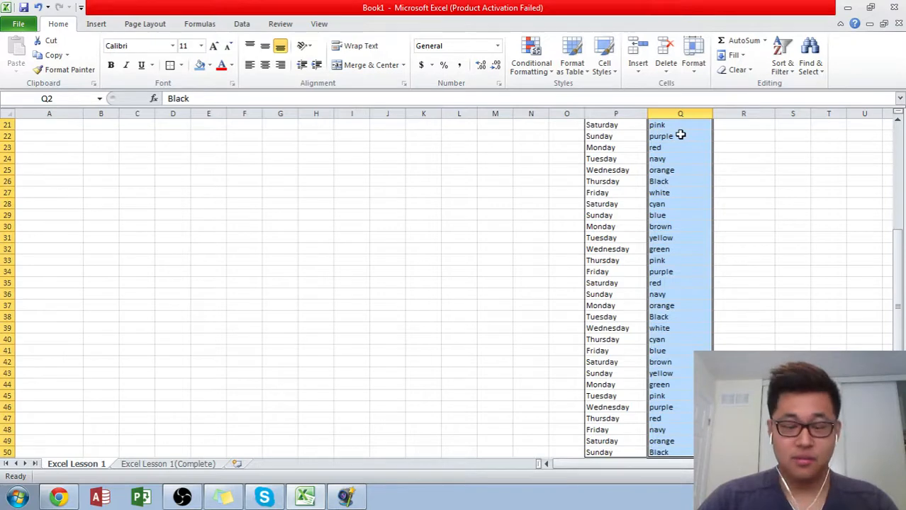
key("ctrl+c")
scroll(626, 318, "up", 7)
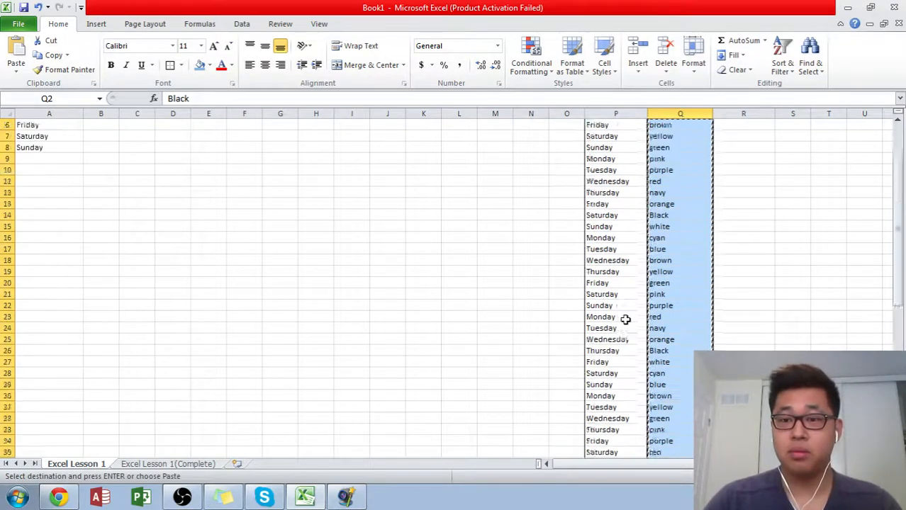
right_click(374, 124)
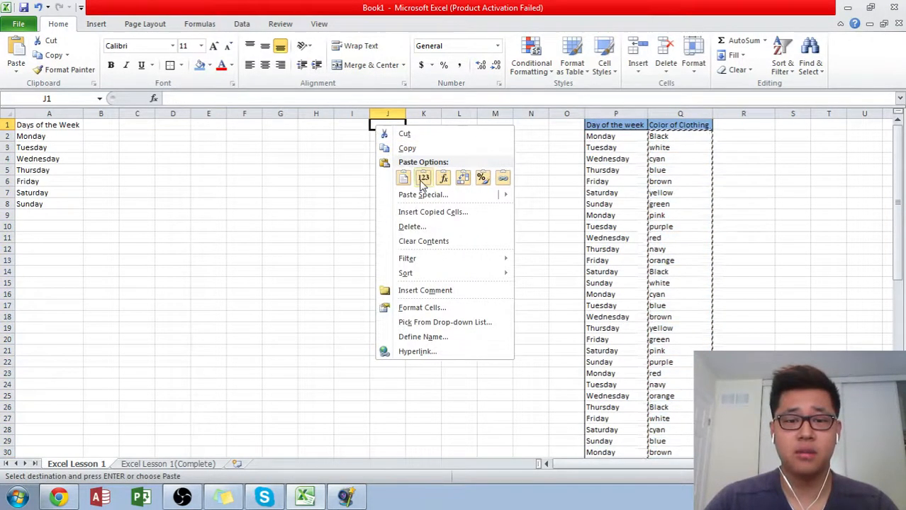
left_click(397, 178)
left_click(383, 126)
left_click(331, 126)
left_click(451, 127)
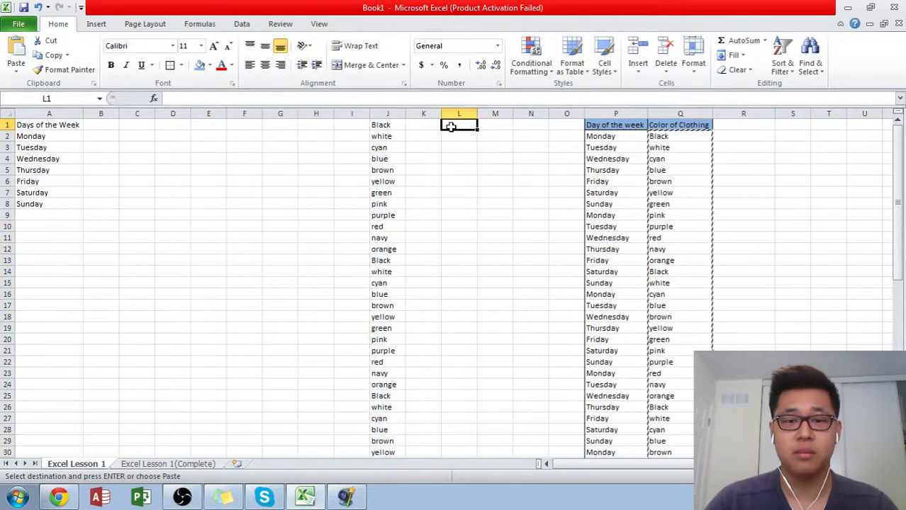
- Remove the duplicate colors from the pasted list in column J, treating the data as having no headers
left_click(399, 126)
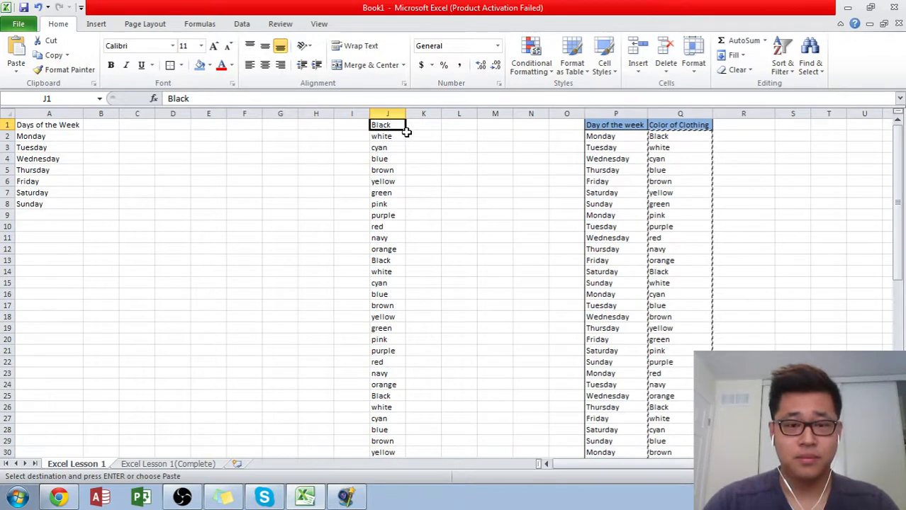
key("ctrl+shift+Down")
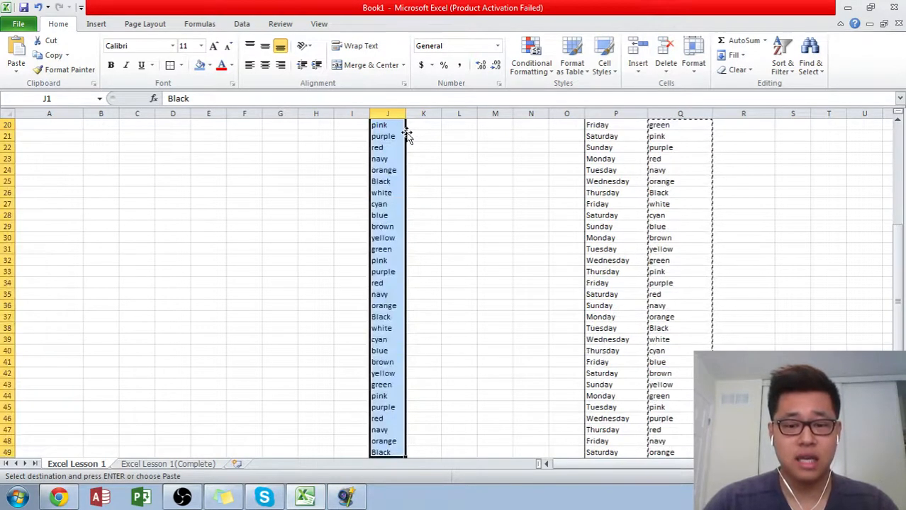
scroll(444, 154, "up", 10)
scroll(445, 148, "up", 1)
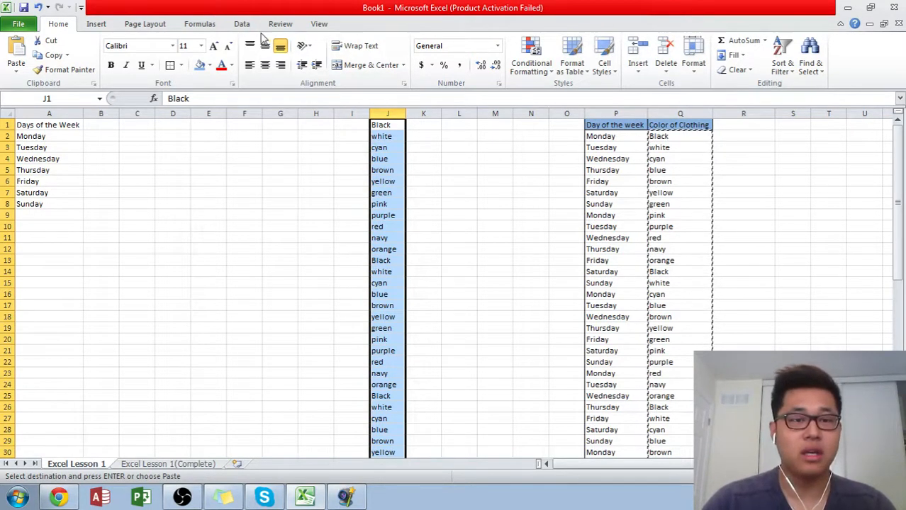
left_click(239, 25)
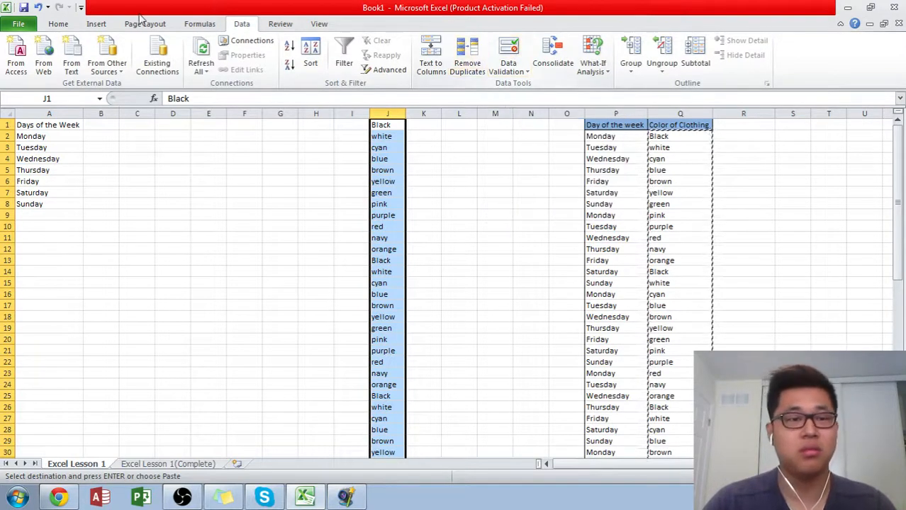
left_click(59, 24)
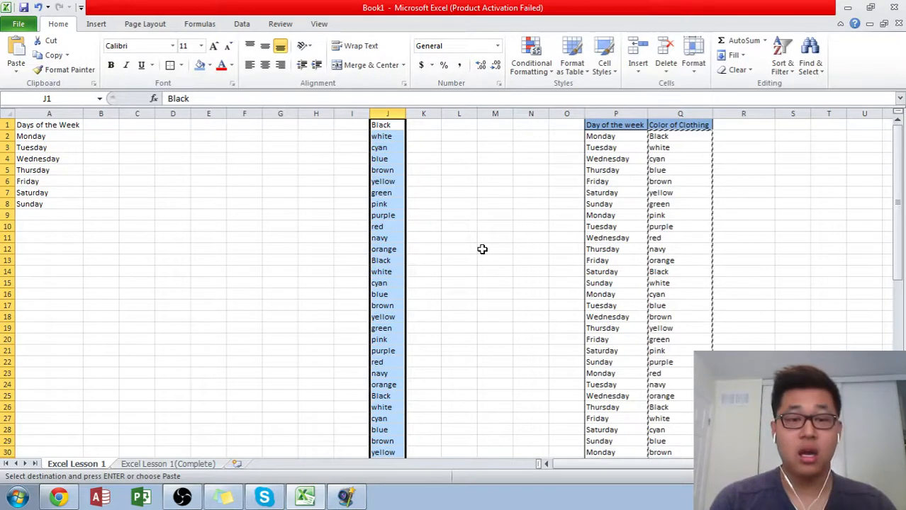
key("alt+a")
key("alt+a")
key("m")
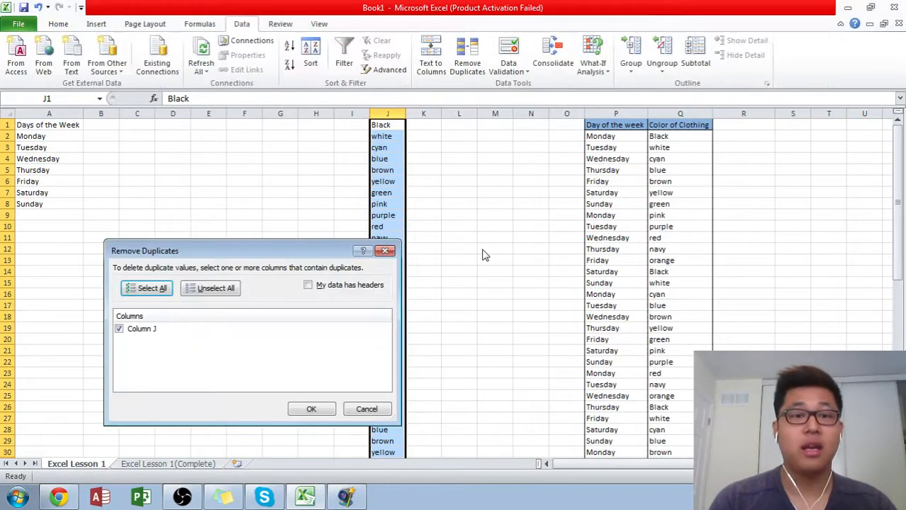
left_click(311, 411)
left_click(452, 283)
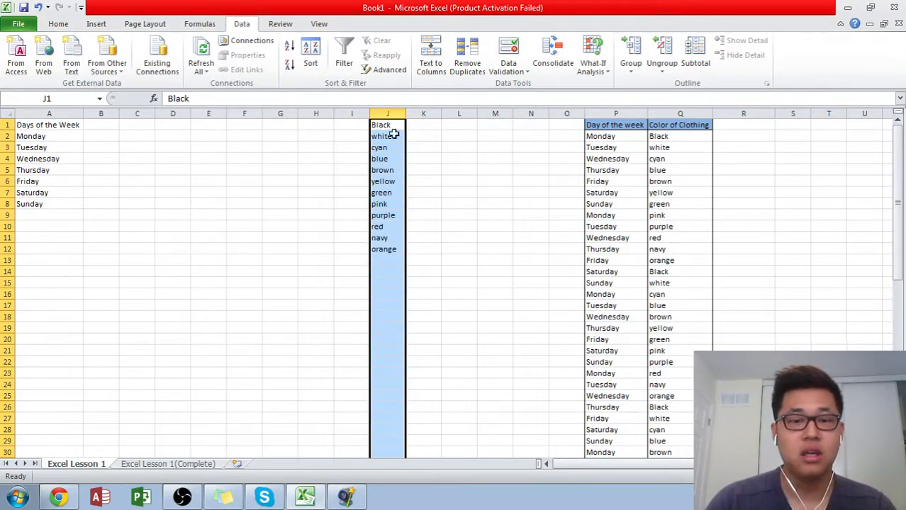
- Move the unique color list from J1:J12 to column L starting at L3
left_click_drag(389, 129, 386, 250)
key("ctrl+c")
left_click(268, 293)
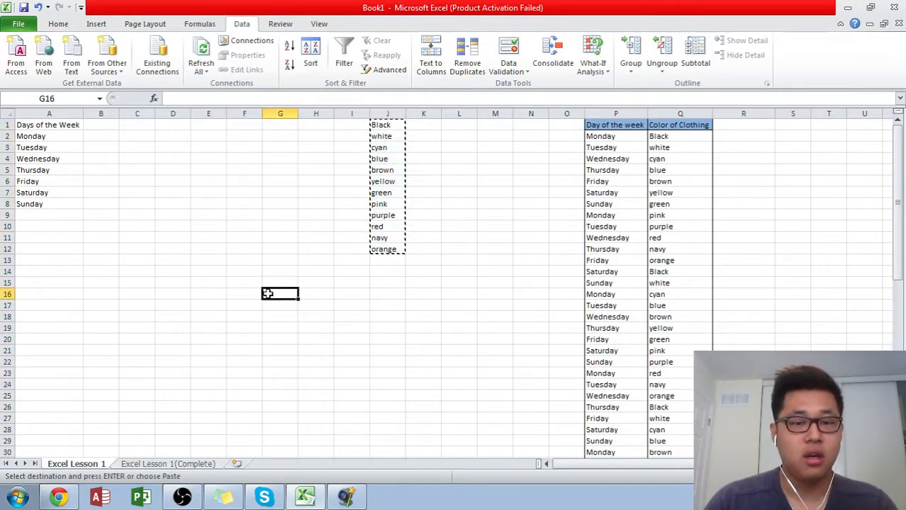
left_click_drag(384, 130, 388, 250)
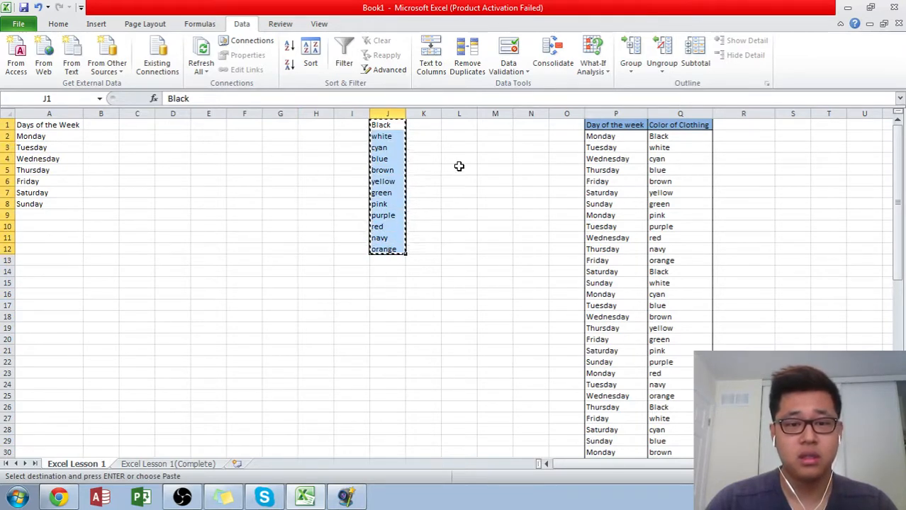
left_click(448, 148)
key("ctrl+v")
- Copy the color list in L3:L14 and paste it transposed across row 1 starting at B1
key("ctrl+c")
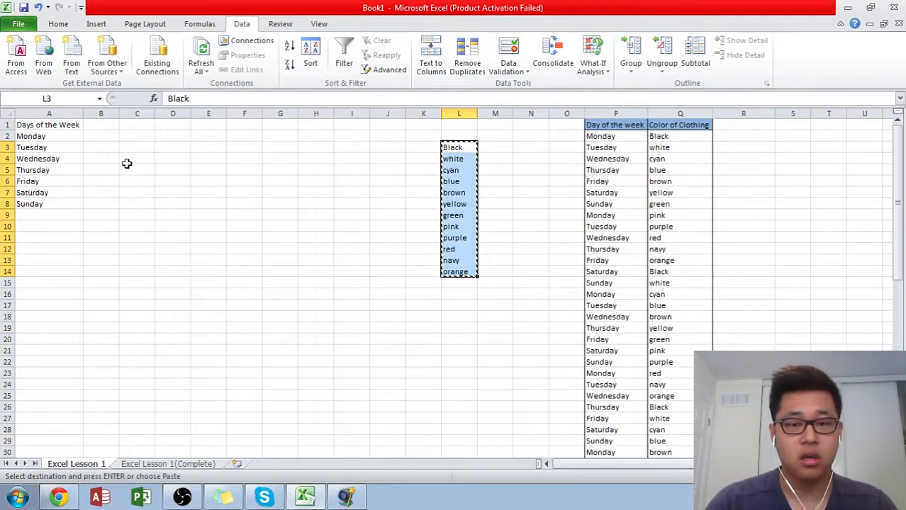
right_click(105, 125)
left_click(153, 177)
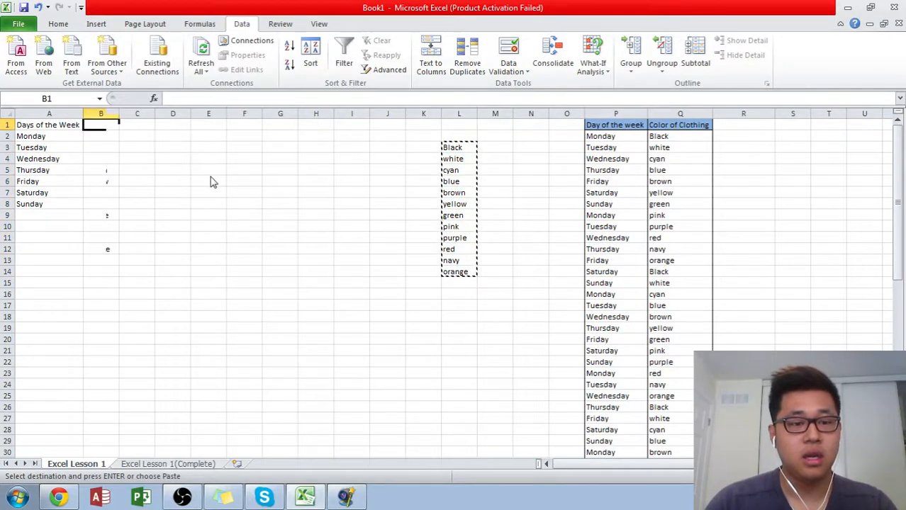
mouse_move(187, 202)
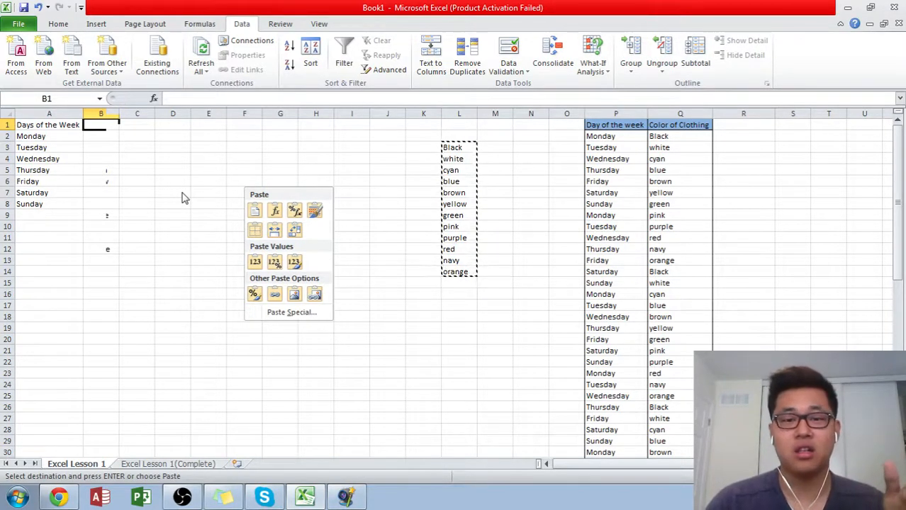
key("s")
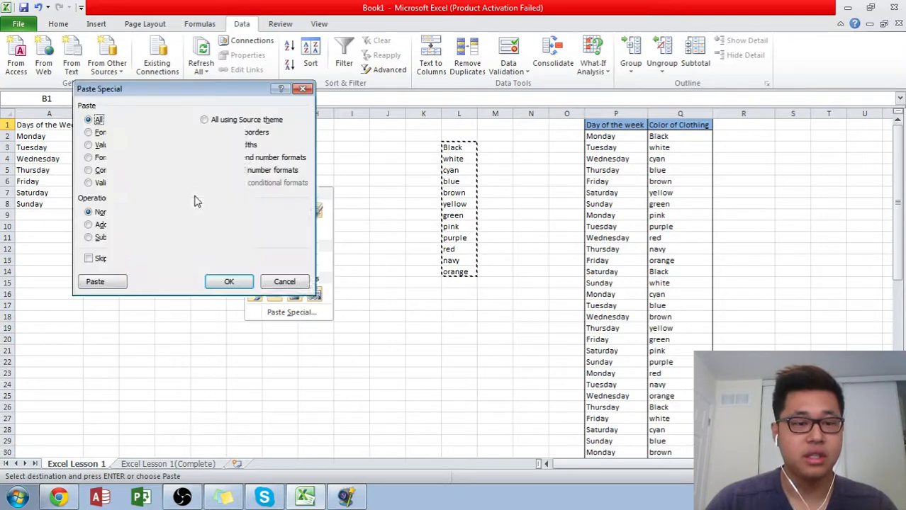
left_click(221, 259)
left_click(229, 282)
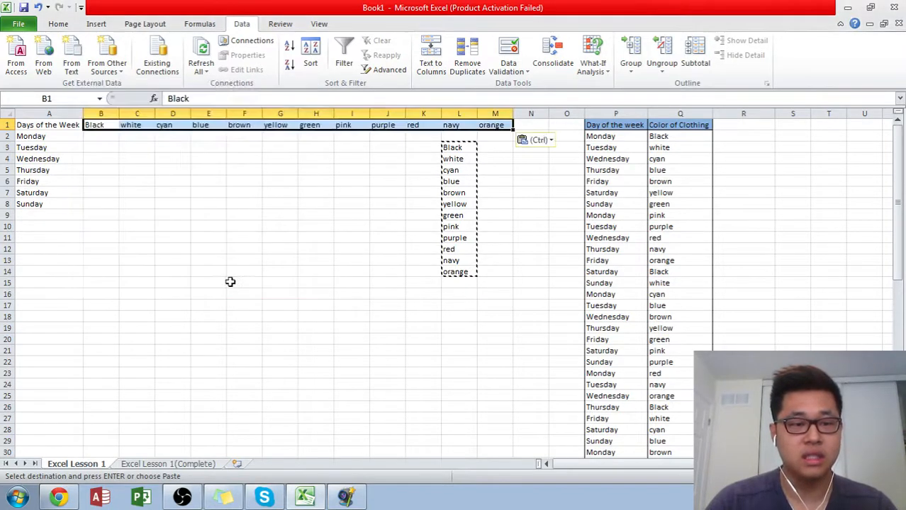
- Clear the leftover vertical color list in L3:L14
left_click_drag(454, 145, 468, 274)
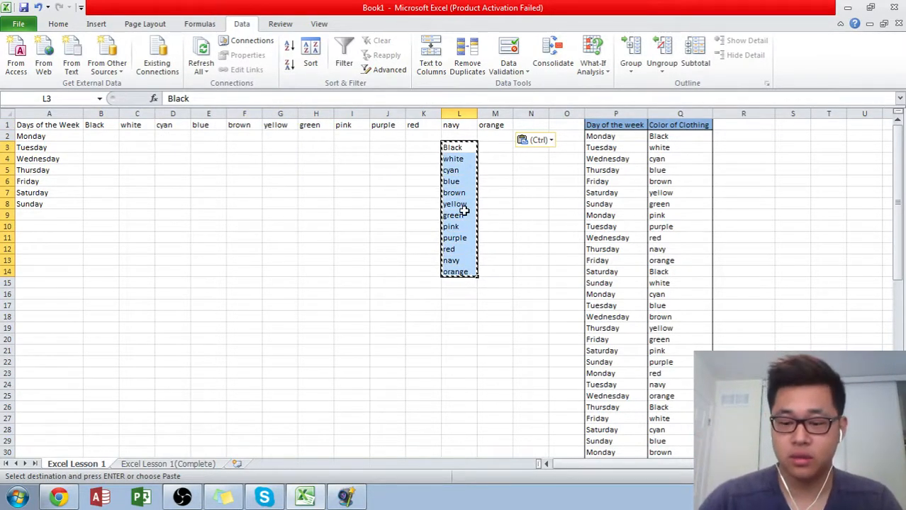
key("Delete")
key("Left")
key("Up")
key("Left")
key("Left")
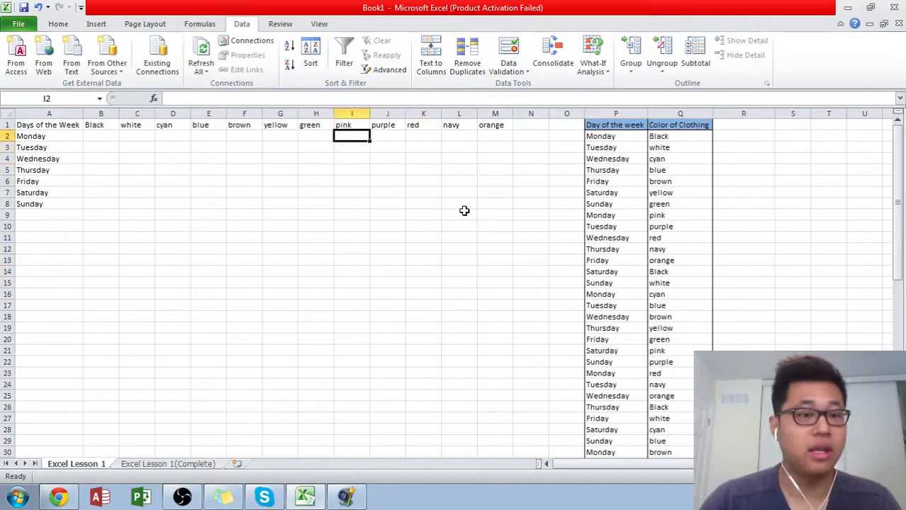
key("Up")
key("Right")
key("Right")
key("Right")
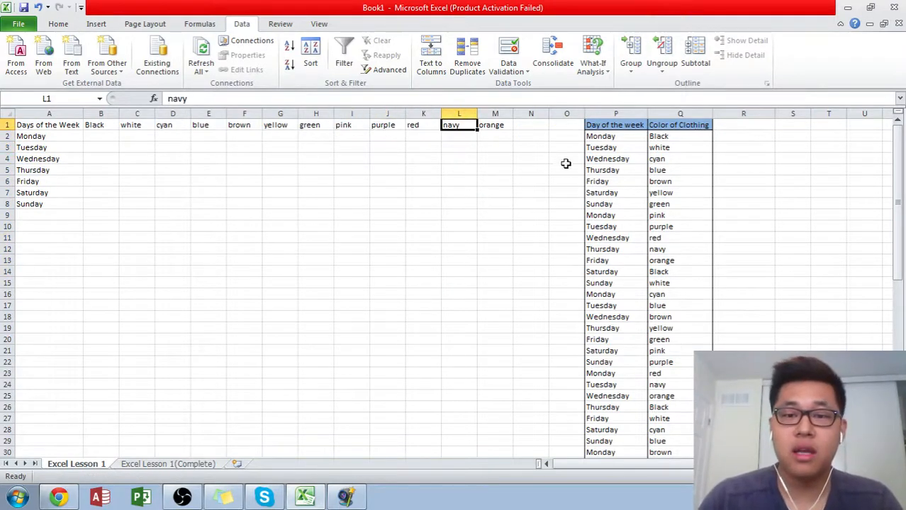
- Copy the header formatting of P1 onto the orange cell M1 and the navy cell L1 one at a time
left_click(590, 126)
left_click(58, 24)
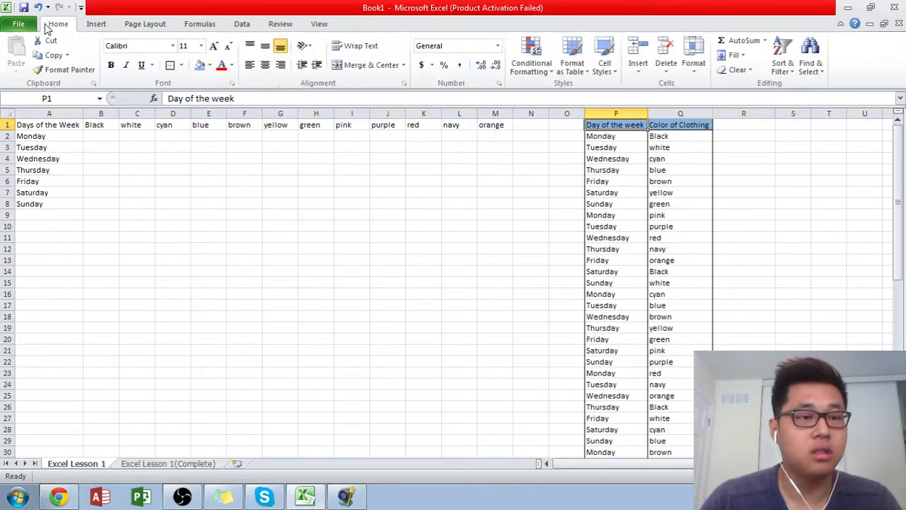
left_click(63, 68)
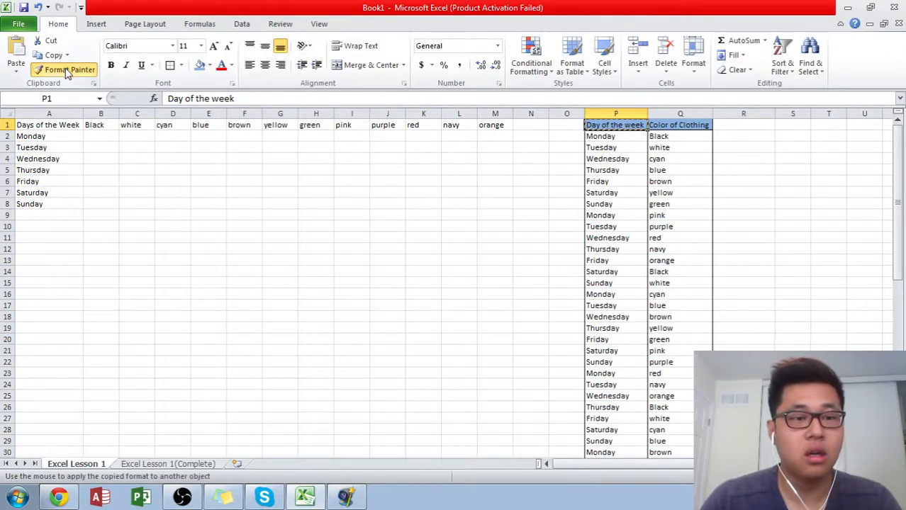
left_click(489, 126)
left_click(616, 125)
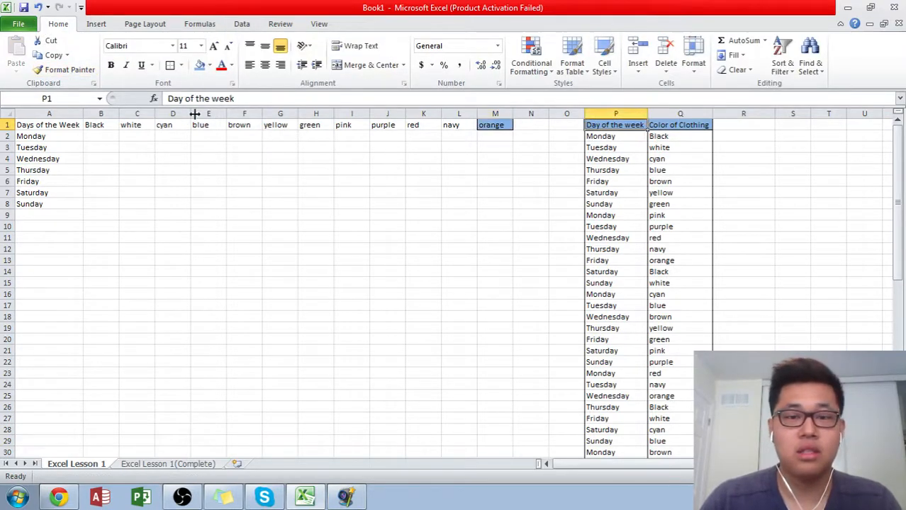
left_click(64, 69)
left_click(459, 125)
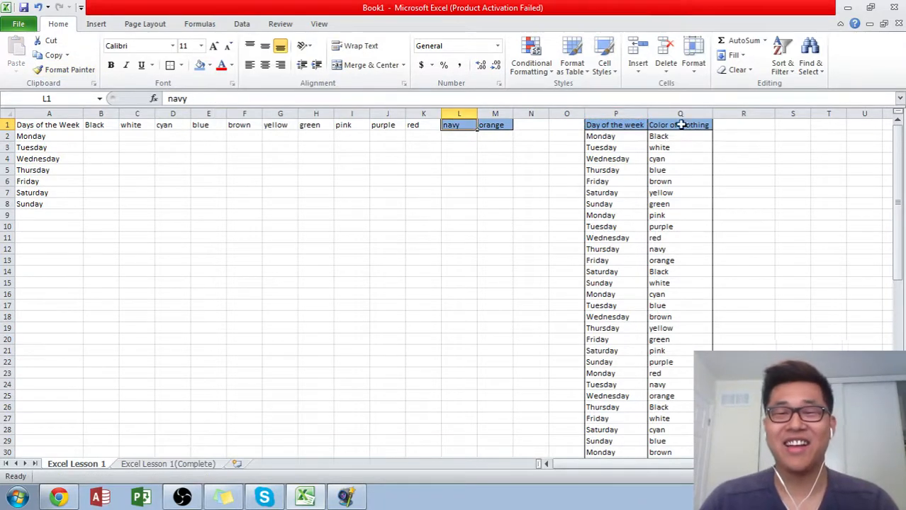
- Lock the Format Painter on P1's header formatting and apply it to red, purple and pink in K1, J1 and I1
left_click(627, 128)
left_click(64, 69)
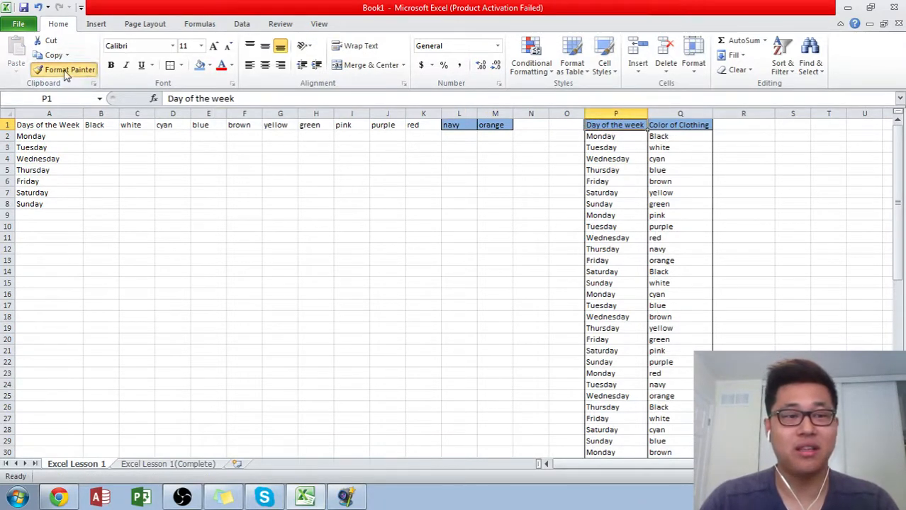
left_click(411, 124)
left_click(389, 125)
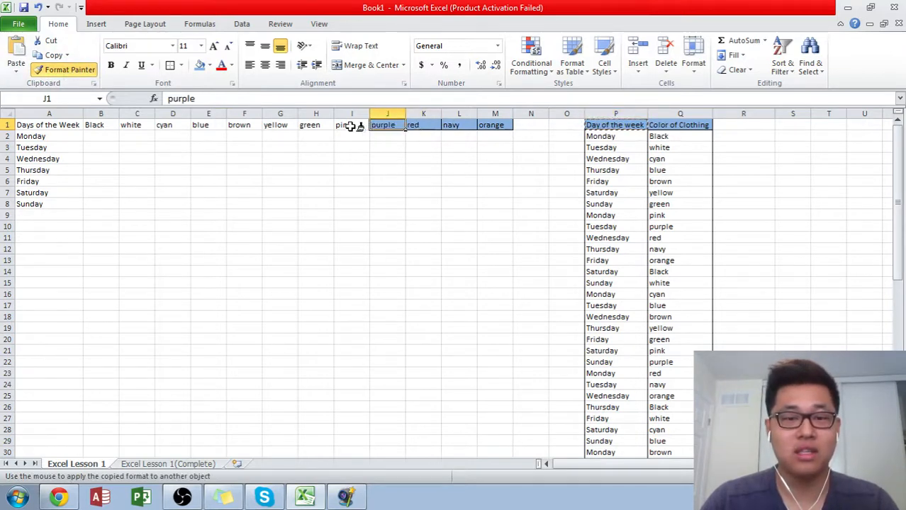
left_click(345, 125)
key("Escape")
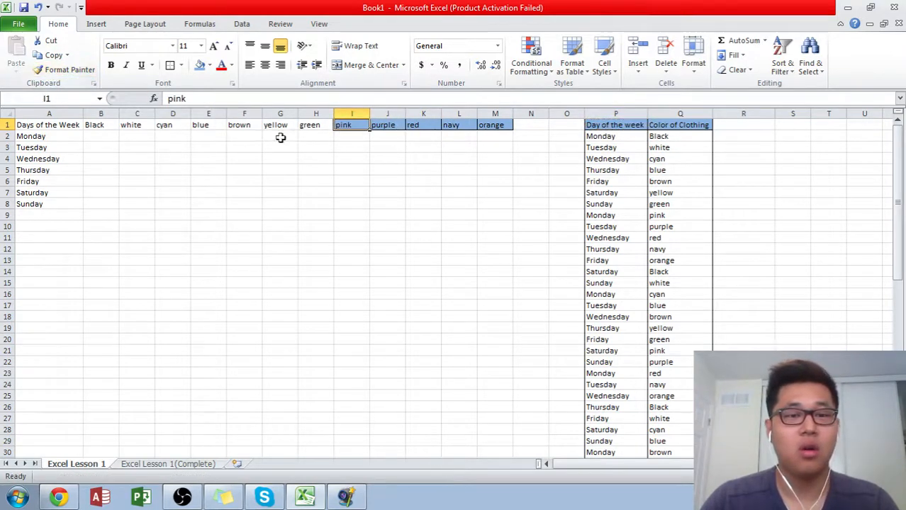
- Copy the header formatting of P1 across the whole summary header row A1:M1 with Format Painter
left_click(608, 126)
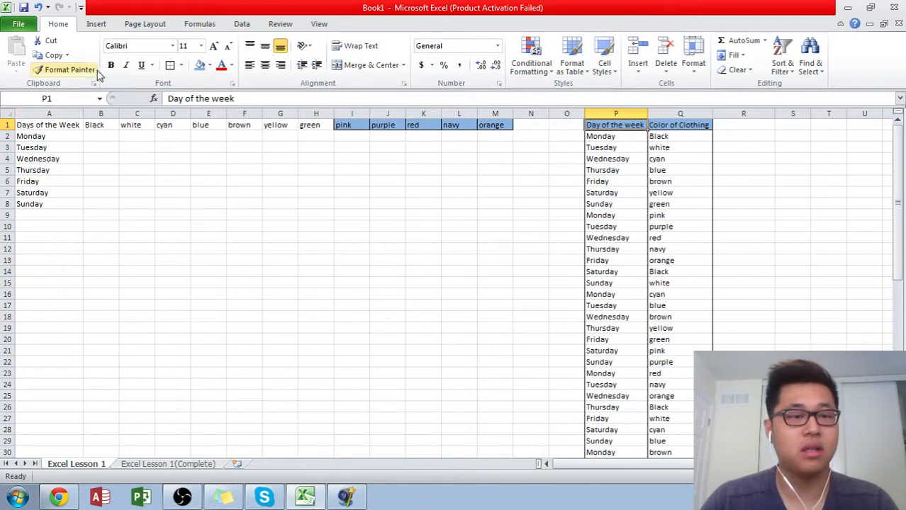
left_click(69, 70)
left_click_drag(496, 121, 21, 105)
left_click(388, 170)
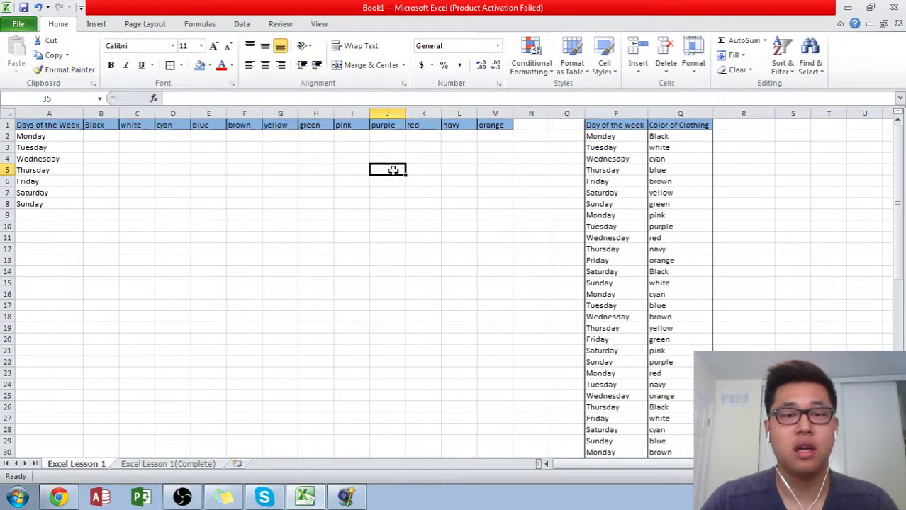
left_click(316, 159)
left_click(423, 159)
left_click(245, 158)
left_click(352, 159)
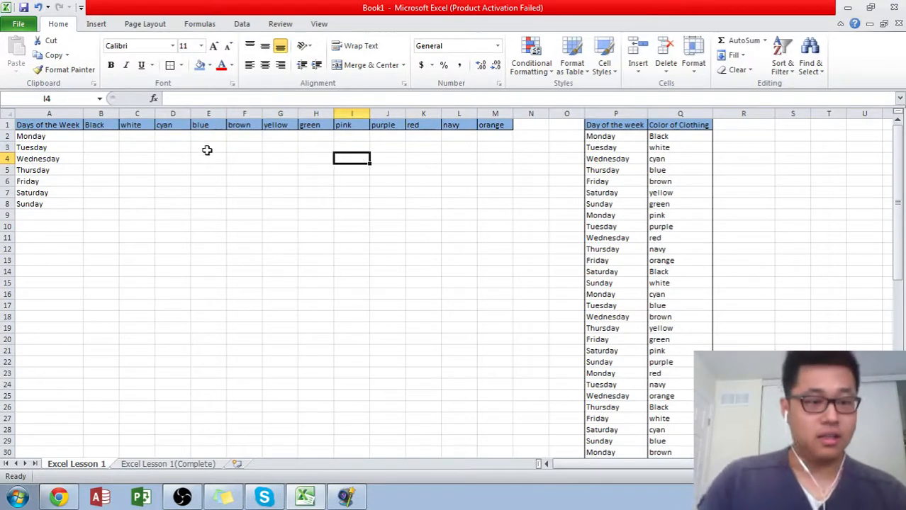
- AutoFit the width of every column on the sheet to its contents
left_click(10, 114)
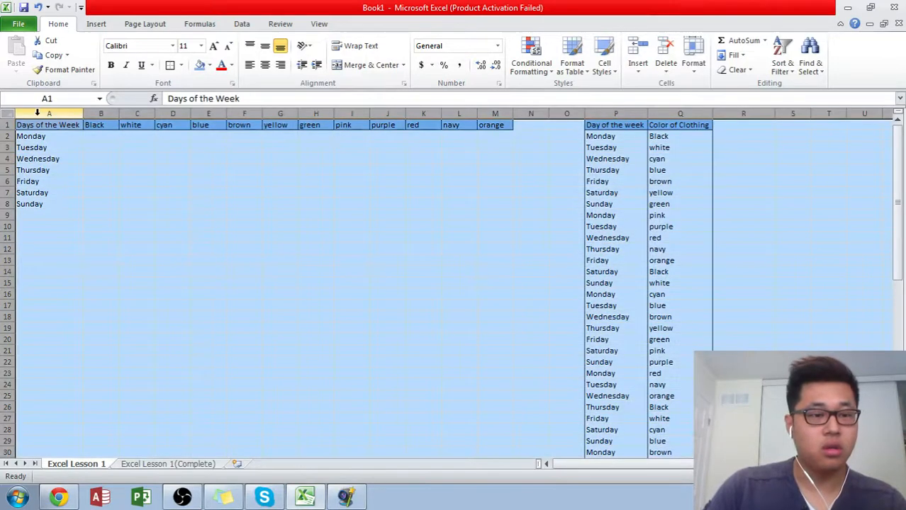
double_click(372, 114)
left_click(276, 182)
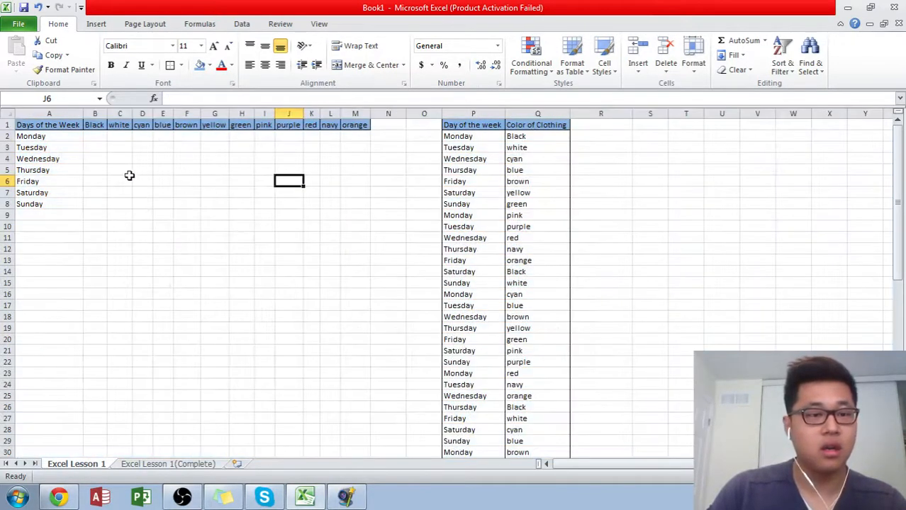
left_click_drag(94, 127, 365, 124)
left_click(330, 159)
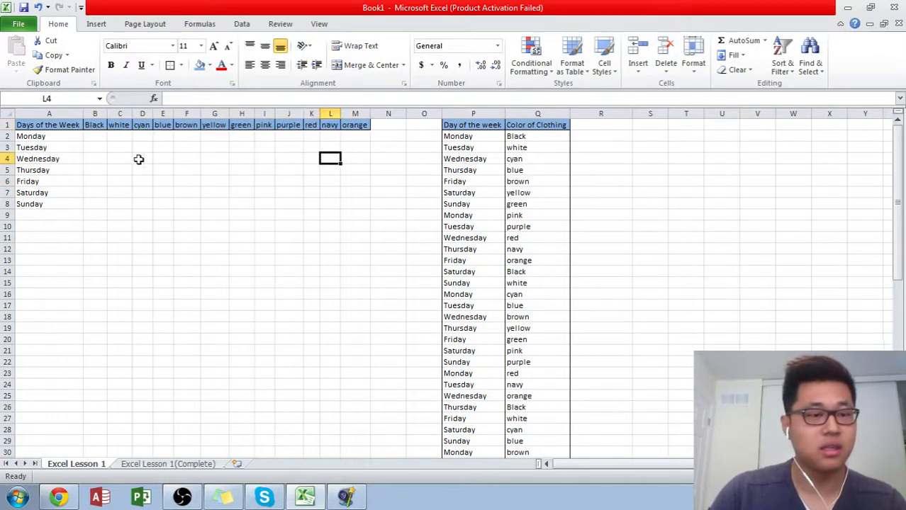
left_click(210, 160)
left_click(94, 163)
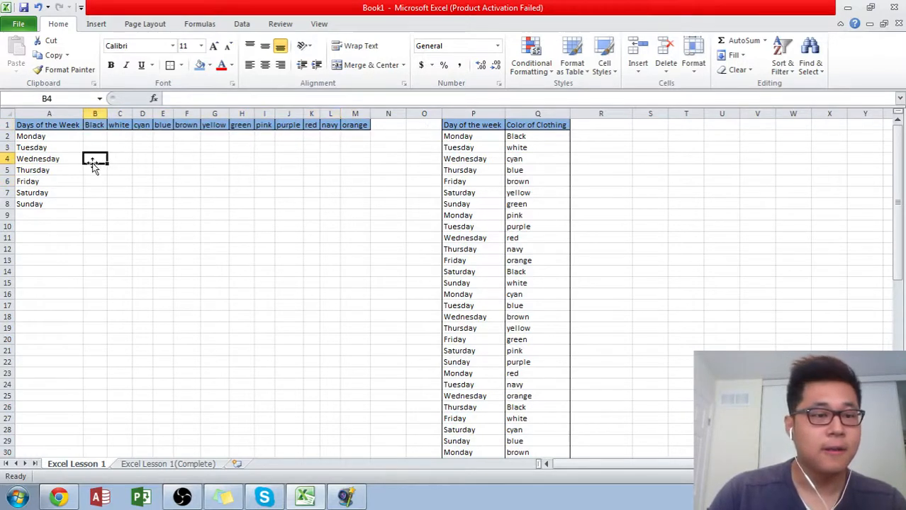
- Add the label "Total" in A9 below Sunday and the header "Total" in N1 after orange
left_click(61, 218)
type("Total")
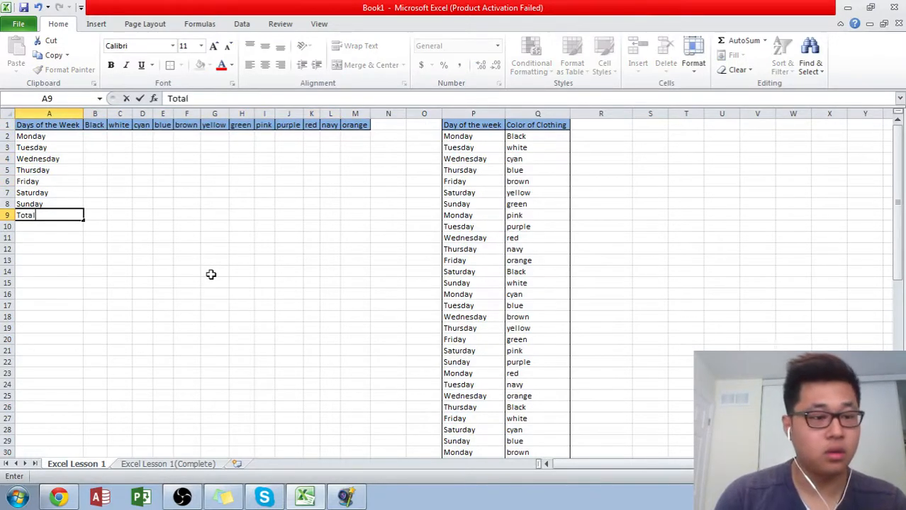
key("Return")
key("Up")
key("ctrl+Up")
key("ctrl+Right")
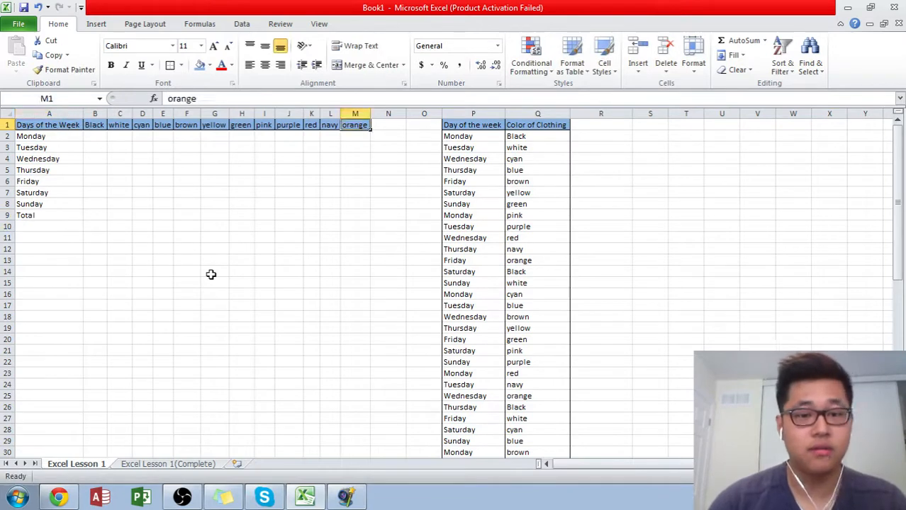
key("Right")
type("Total")
key("Return")
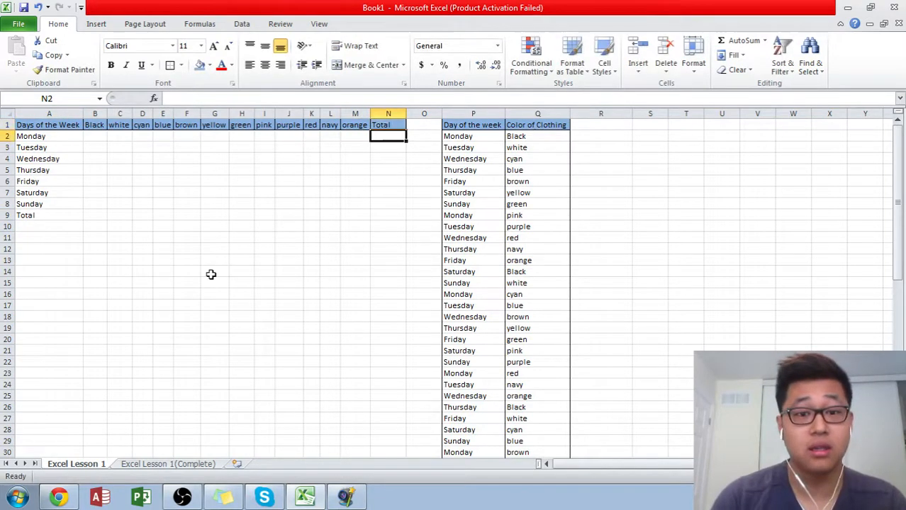
key("Left")
key("Up")
key("Right")
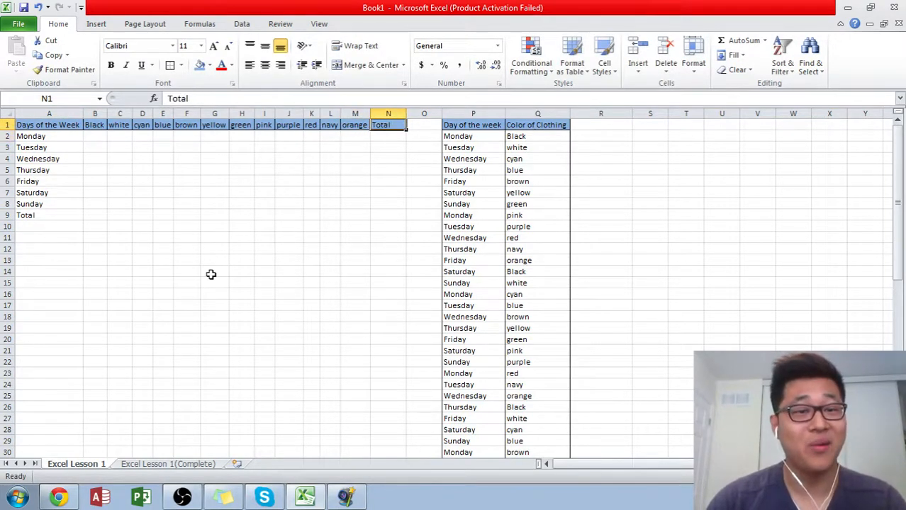
- Start a COUNTIFS formula in B2 with the absolute column $P:$P as the first criteria range
key("Down")
key("Left")
key("Left")
key("Left")
key("Left")
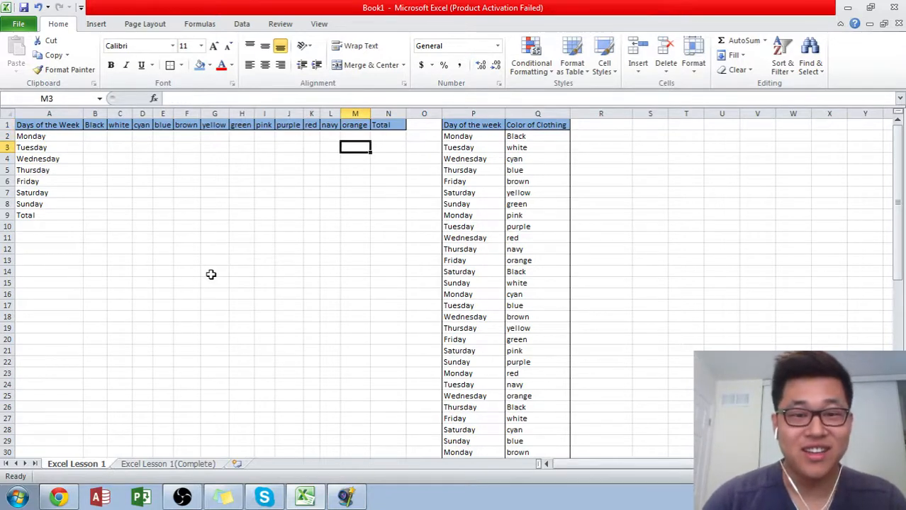
key("ctrl+Left")
key("Right")
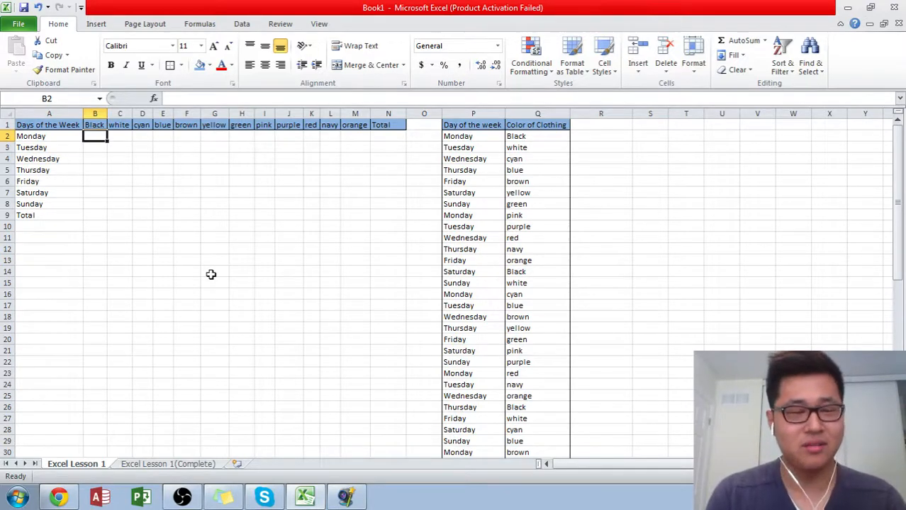
type("=countifs")
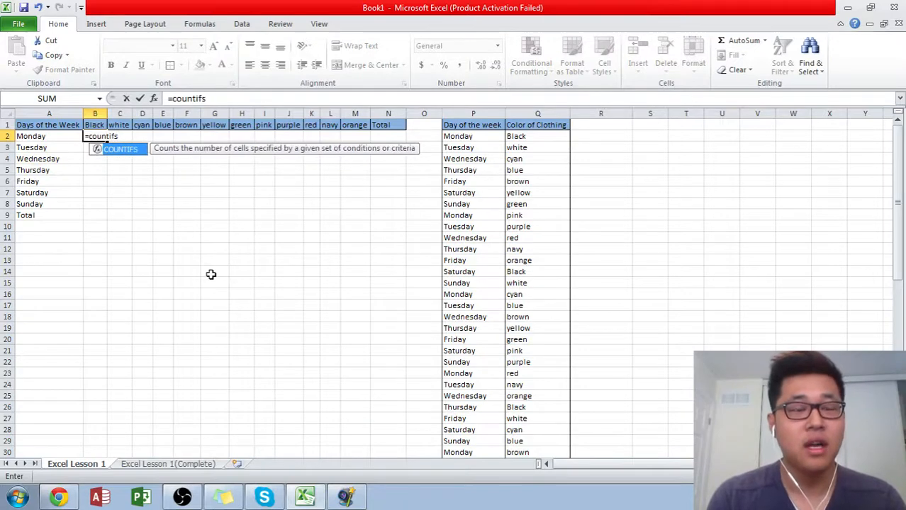
key("BackSpace")
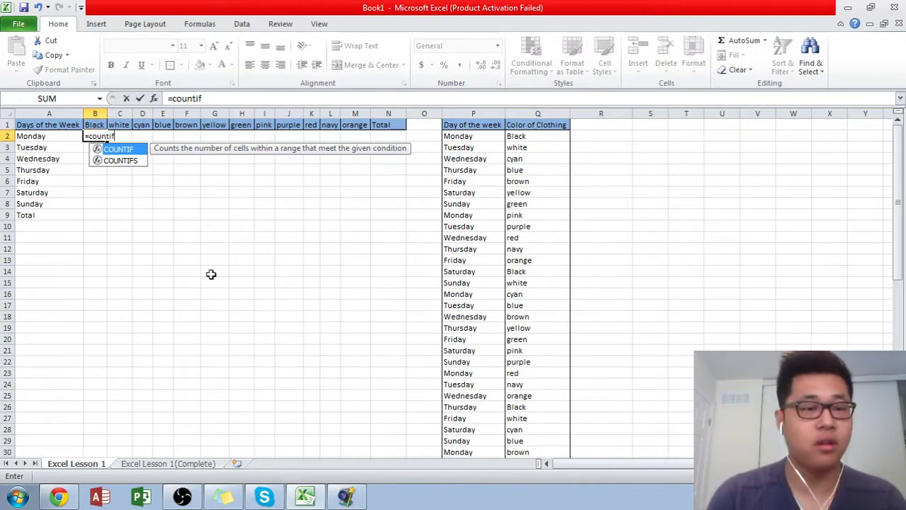
type("s")
key("Tab")
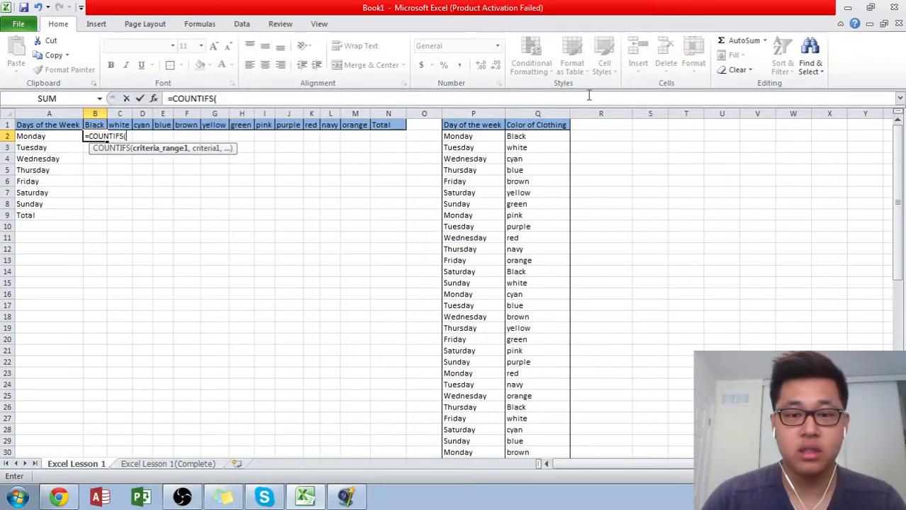
left_click(478, 114)
key("F4")
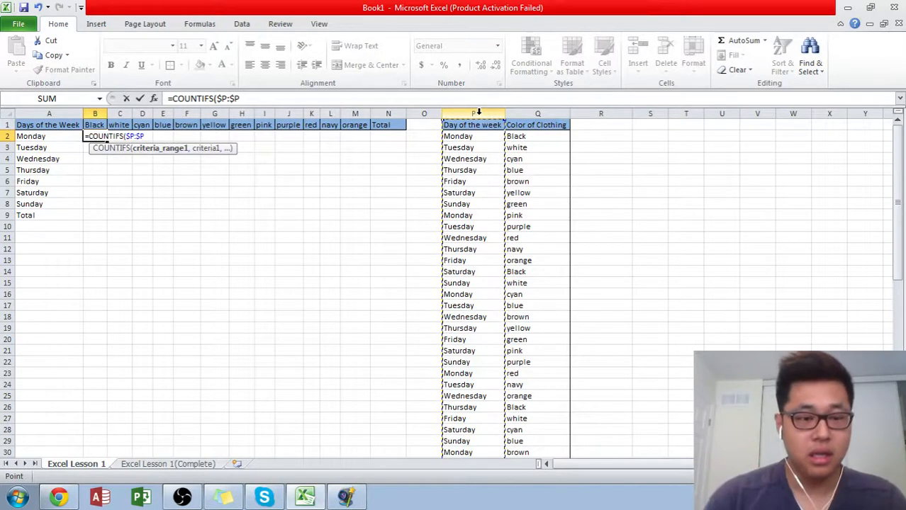
type(",")
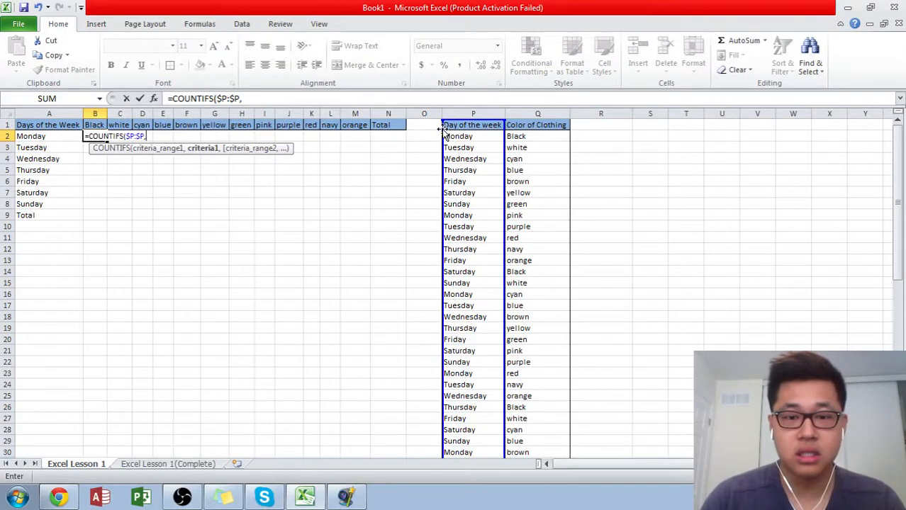
- Use the Monday cell as the first COUNTIFS criterion, locking only its column as $A2
left_click(48, 140)
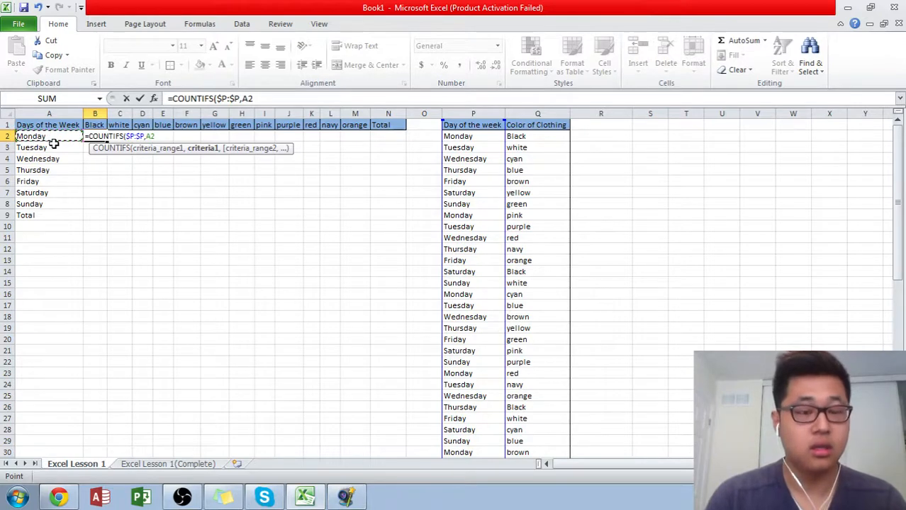
key("F4")
key("F4")
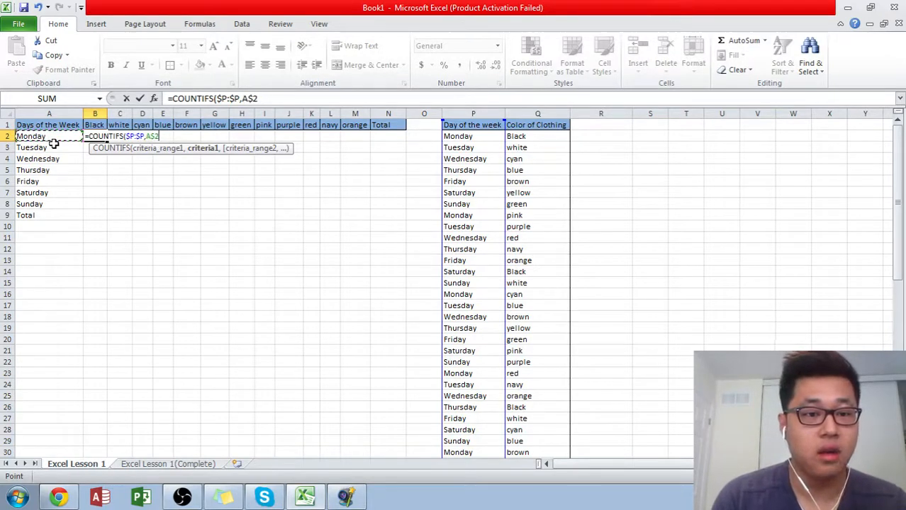
key("F4")
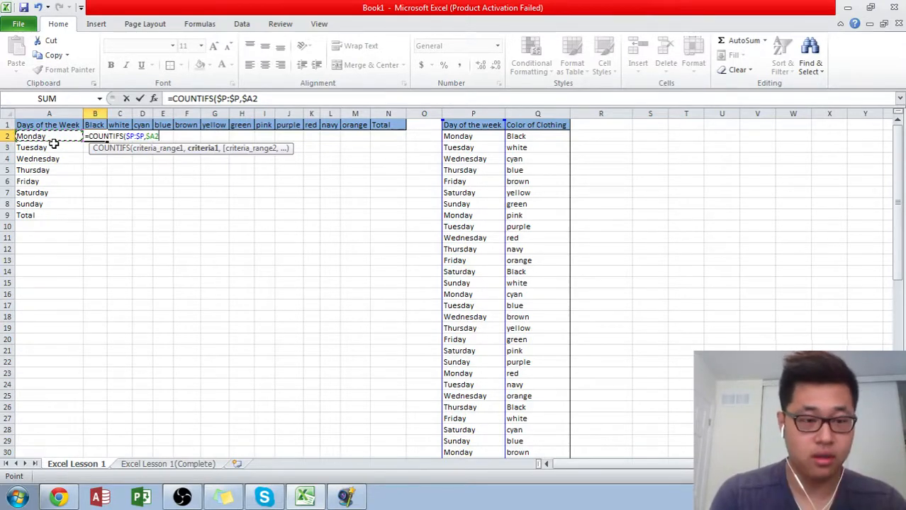
type(",")
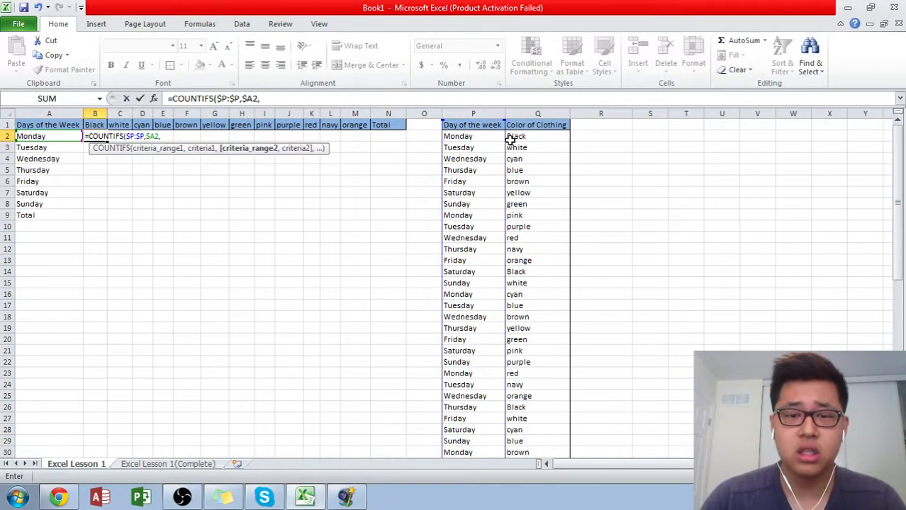
- Add the absolute column $Q:$Q as the second COUNTIFS criteria range in B2
left_click(522, 113)
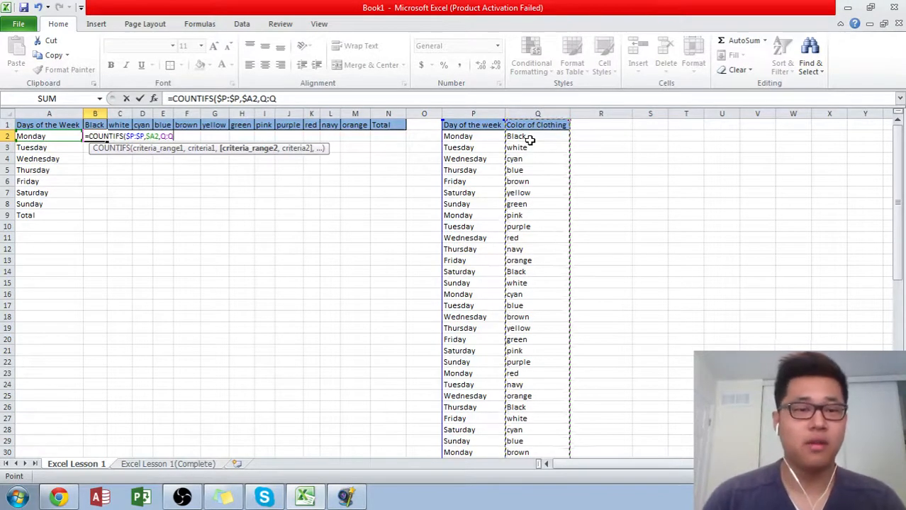
key("F4")
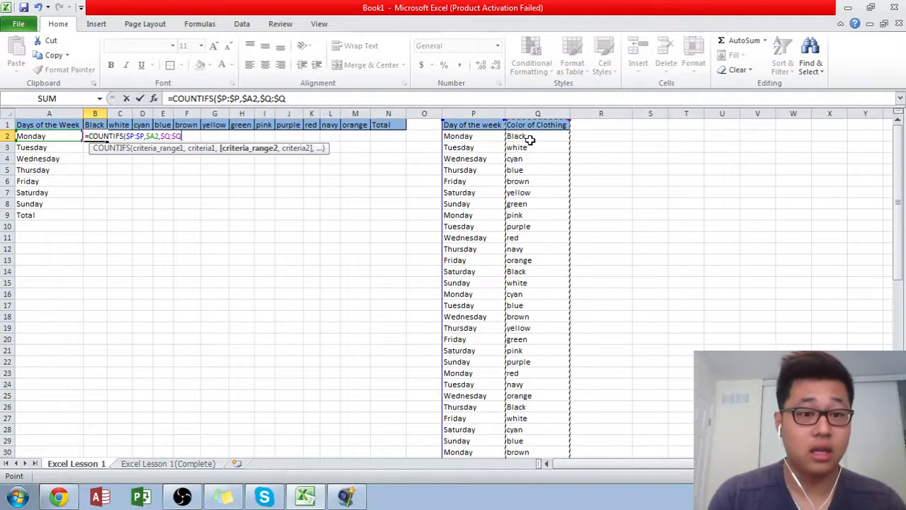
type(",")
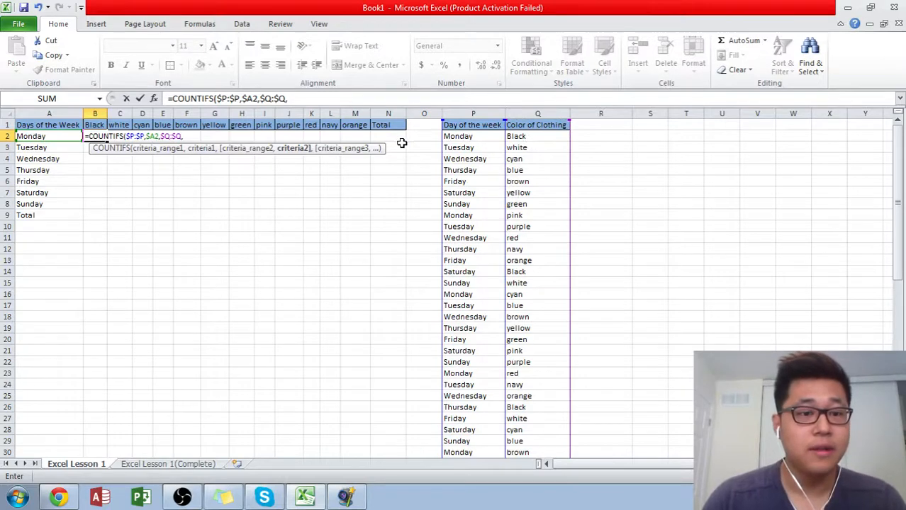
- Use the Black header cell as the second criterion, locking only its row as B$1, and complete the COUNTIFS formula in B2
left_click(94, 125)
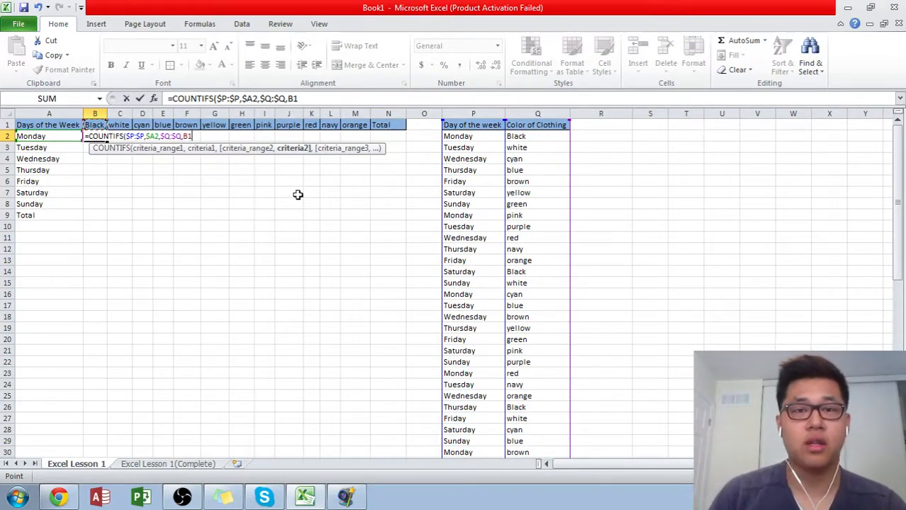
key("F4")
key("F4")
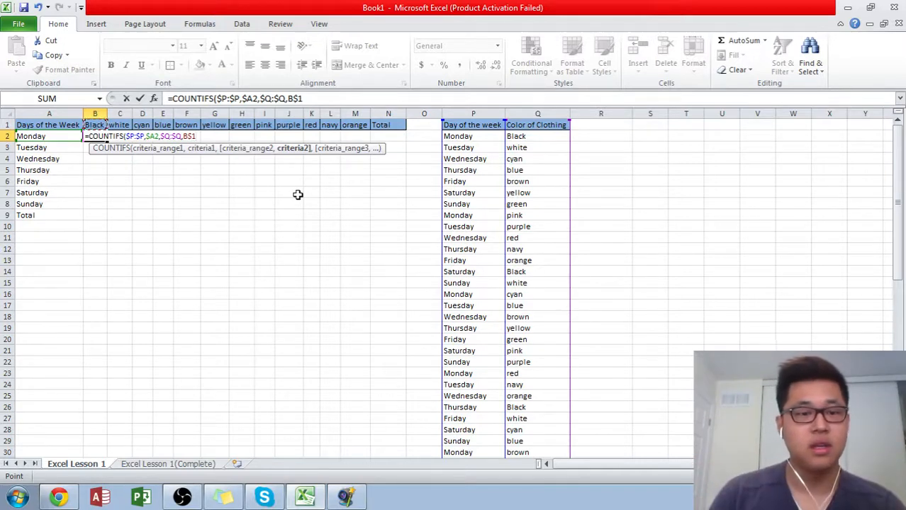
key("F4")
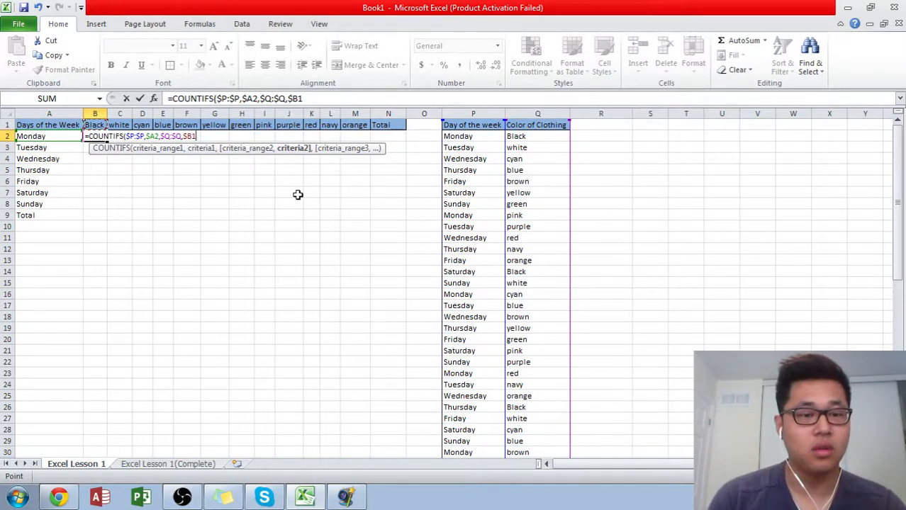
key("F4")
key("F4")
key("F4")
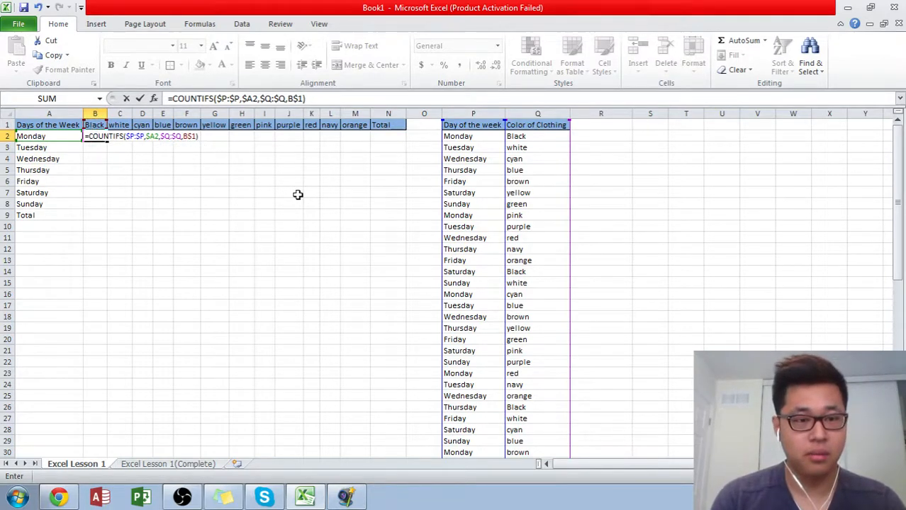
key("Return")
key("Up")
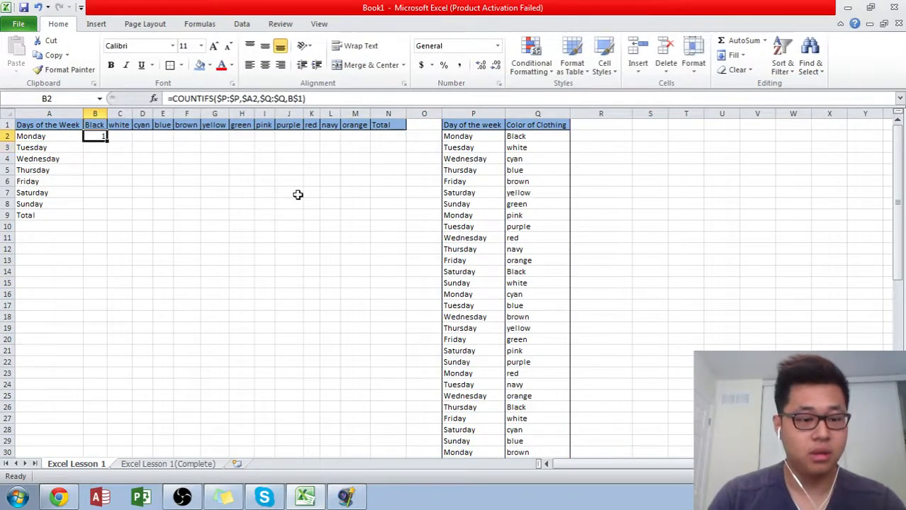
key("F2")
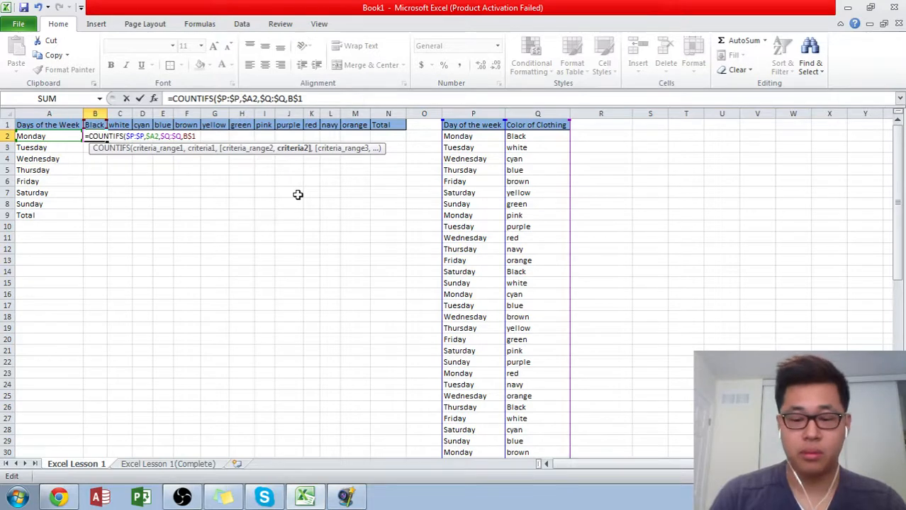
type(")")
key("Return")
key("Up")
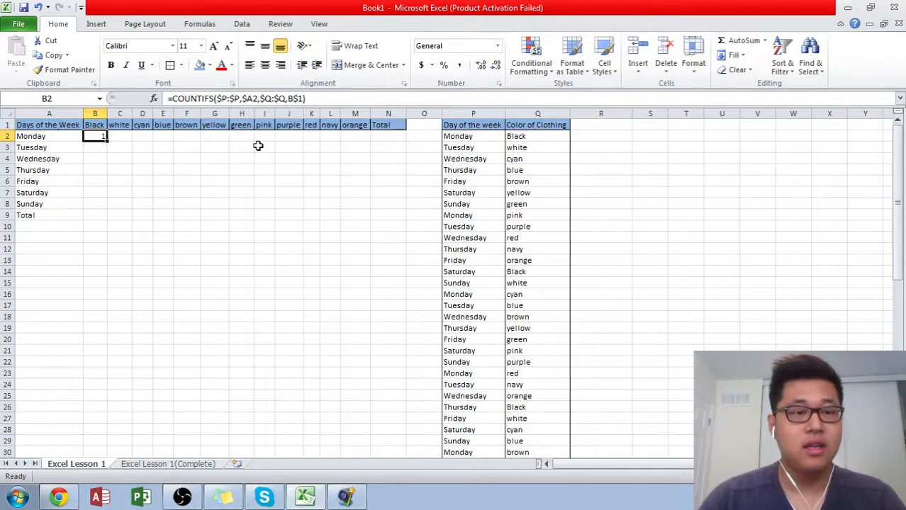
- Fill the COUNTIFS formula from B2 across all colors and down through Sunday, covering B2:M8
key("shift+Right")
key("shift+Right")
key("shift+Right")
key("shift+Left")
key("shift+Left")
key("shift+Left")
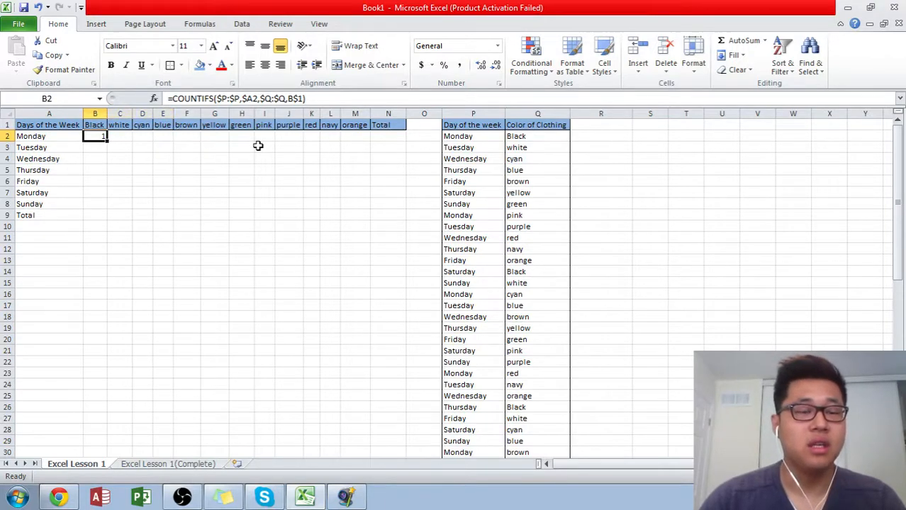
left_click_drag(108, 141, 360, 209)
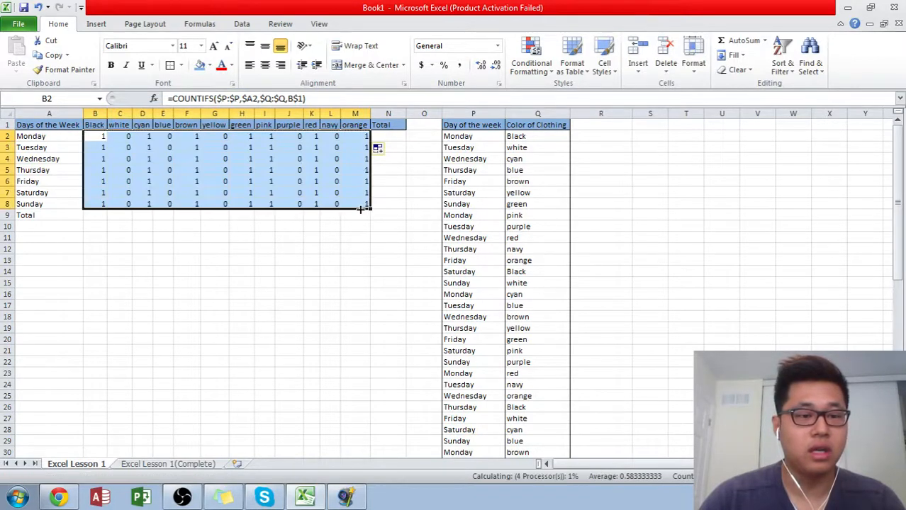
left_click(299, 195)
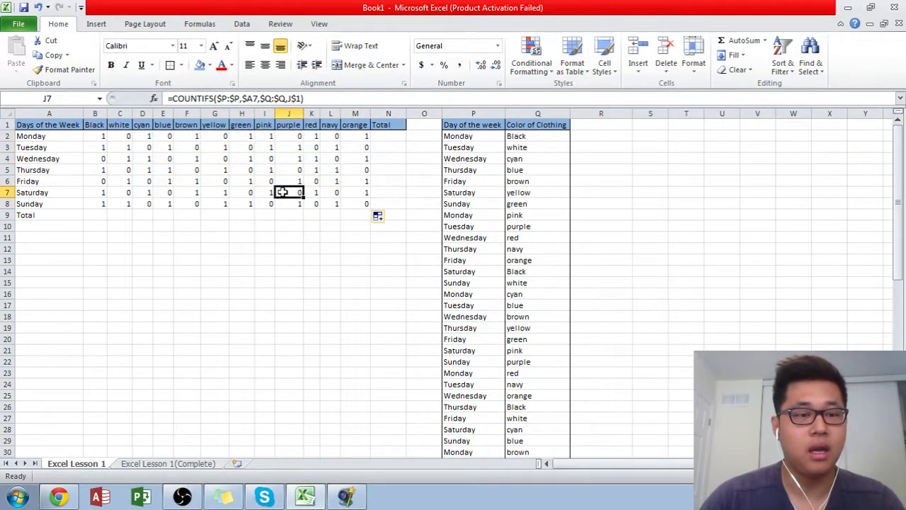
key("Left")
key("Left")
key("Down")
left_click(248, 182)
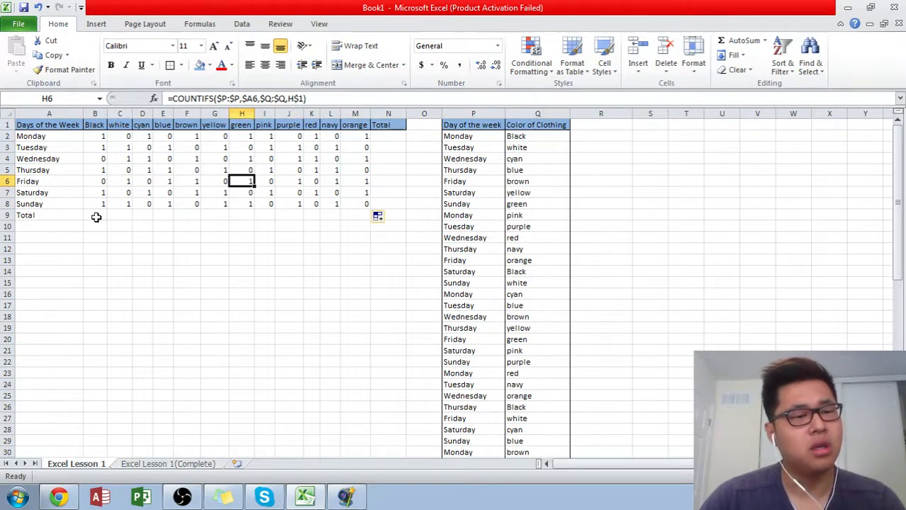
left_click_drag(358, 204, 99, 135)
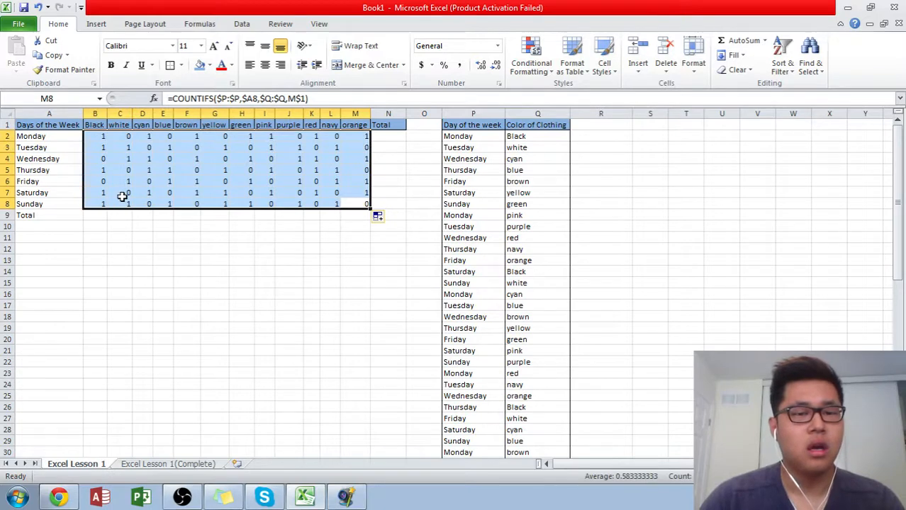
- Overwrite part of the color column by pasting a copy of Q4:Q8 at Q13 and a copied block starting from Q11 at Q21
left_click(314, 258)
left_click_drag(528, 160, 527, 199)
key("ctrl+c")
left_click(528, 262)
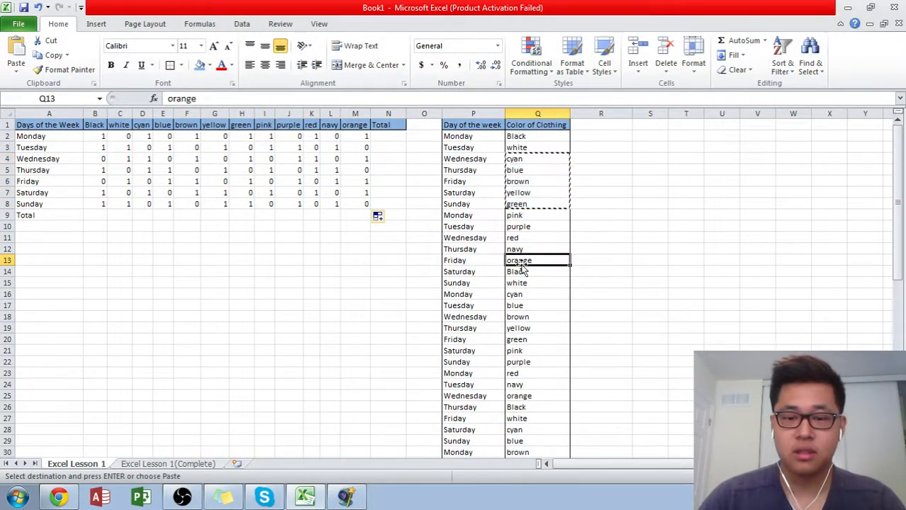
key("ctrl+v")
left_click_drag(523, 241, 518, 317)
key("ctrl+c")
left_click(518, 350)
key("ctrl+v")
- Paste a copy of the colors in Q30:Q33 over the cells starting at Q25
scroll(518, 361, "down", 5)
key("ctrl+c")
left_click(518, 227)
key("ctrl+v")
scroll(522, 316, "down", 5)
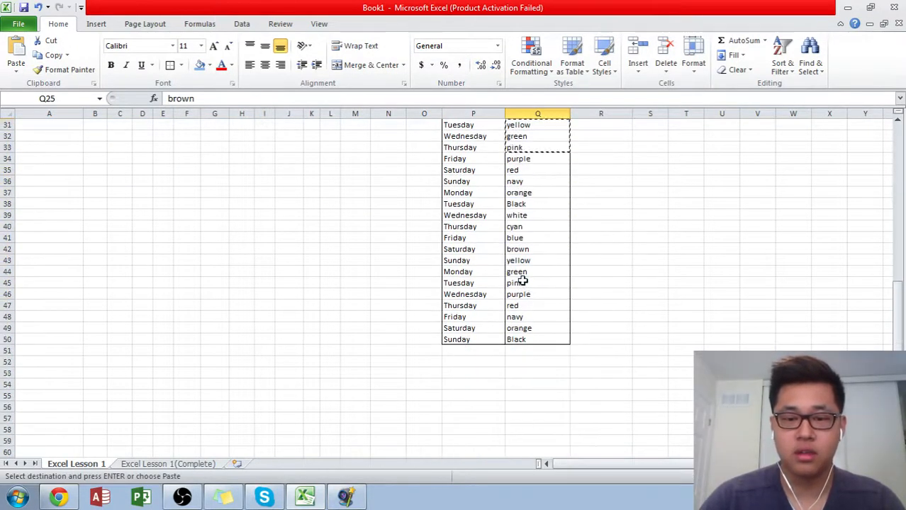
- Paste a copy of the colors in Q38:Q43 elsewhere in the color column, and a copied block starting from Q30 at Q36
left_click_drag(518, 204, 518, 260)
key("ctrl+c")
left_click(524, 271)
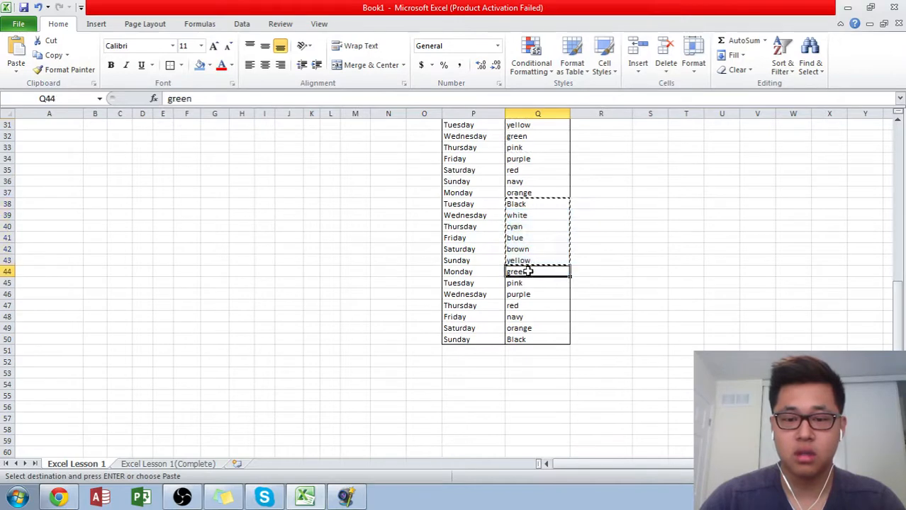
left_click(532, 234)
key("ctrl+v")
scroll(531, 241, "up", 4)
left_click_drag(530, 248, 532, 282)
key("ctrl+c")
left_click(530, 316)
key("ctrl+v")
scroll(267, 243, "up", 6)
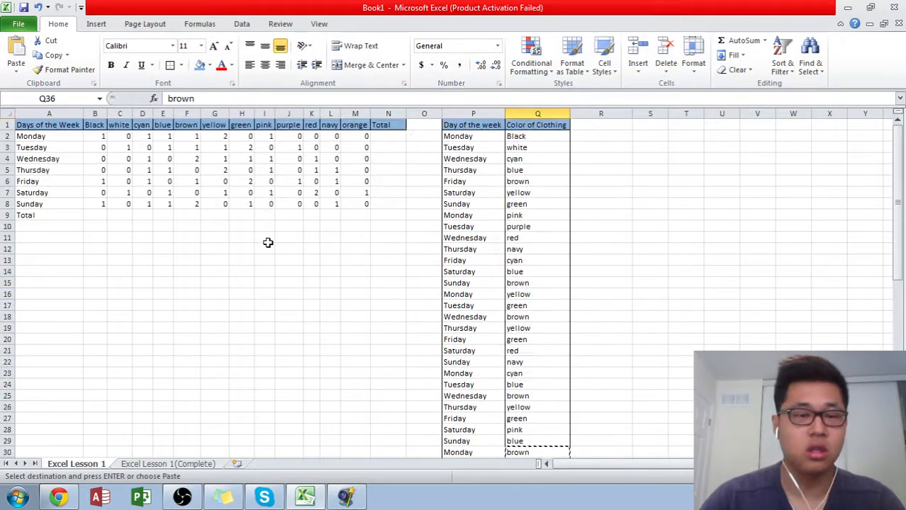
- Check the recalculated counts and COUNTIFS formulas in the grid against the changed entries in the color column
left_click(263, 193)
left_click(142, 170)
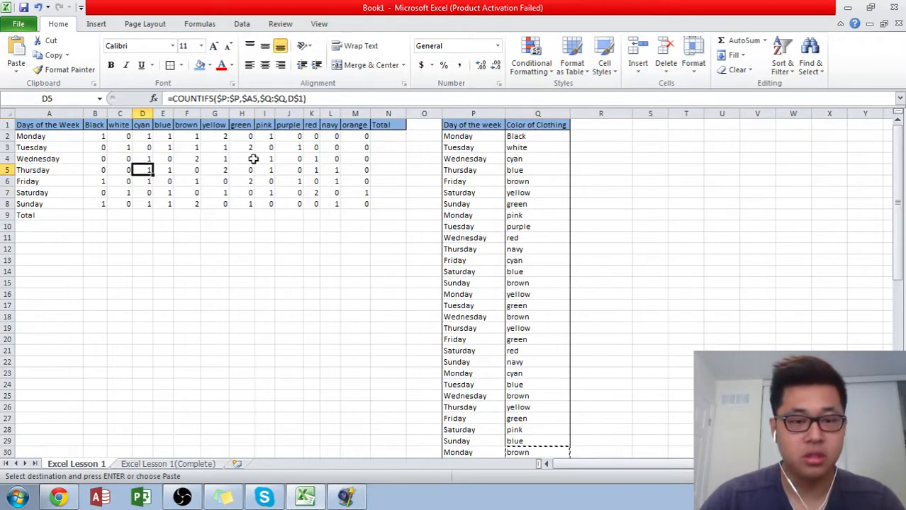
left_click(531, 183)
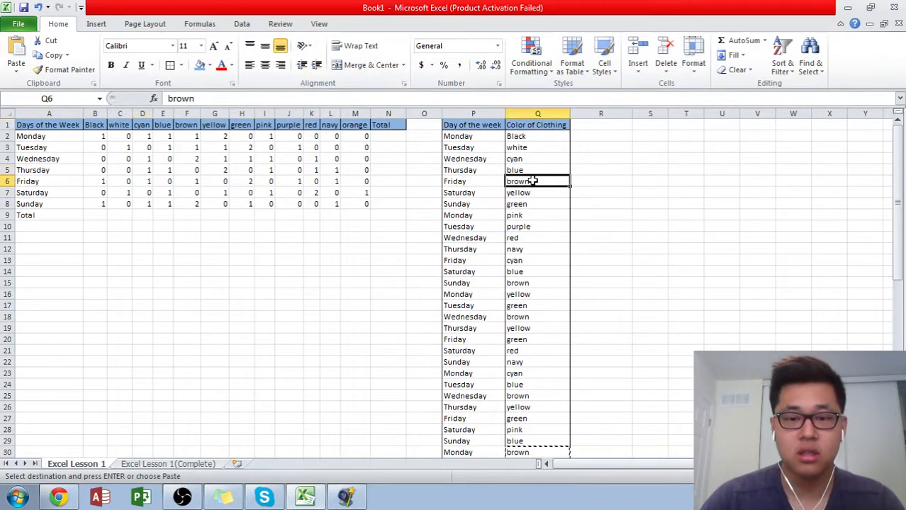
left_click_drag(528, 204, 530, 210)
left_click(530, 182)
left_click(210, 159)
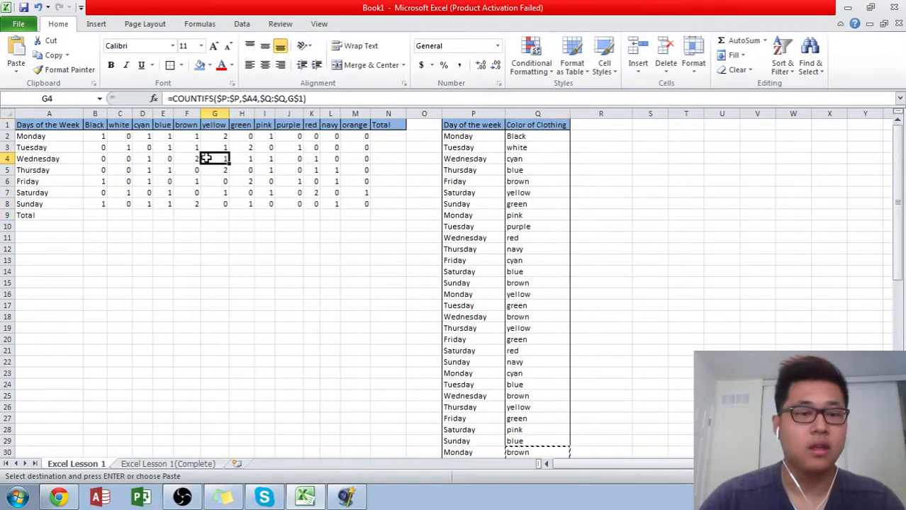
left_click(110, 138)
left_click_drag(109, 138, 145, 157)
left_click_drag(99, 140, 357, 206)
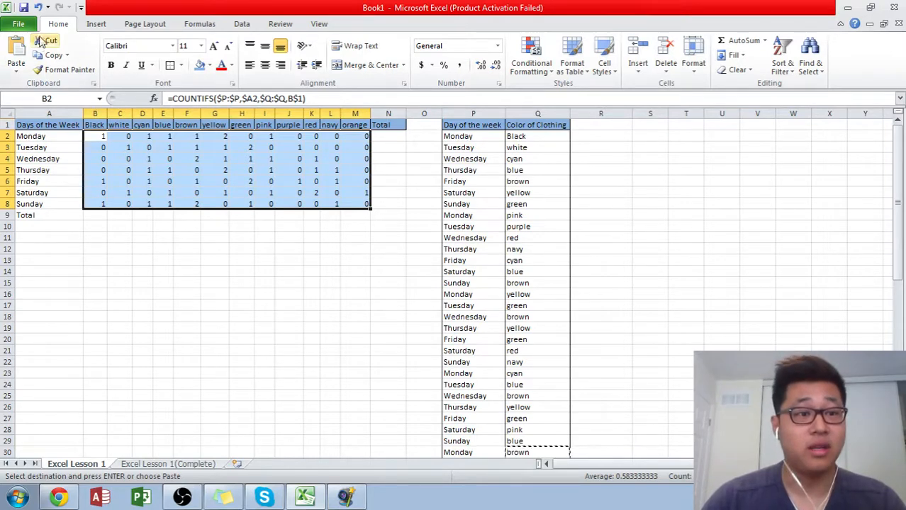
- Clear the COUNTIFS formulas from C2:M8 and from B3:B8
left_click_drag(114, 137, 348, 197)
key("Delete")
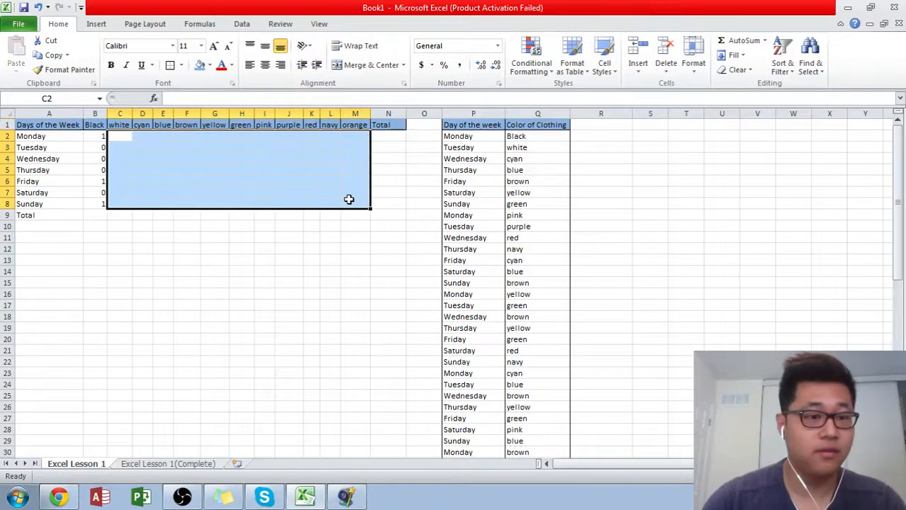
key("Left")
key("Down")
key("ctrl+shift+Down")
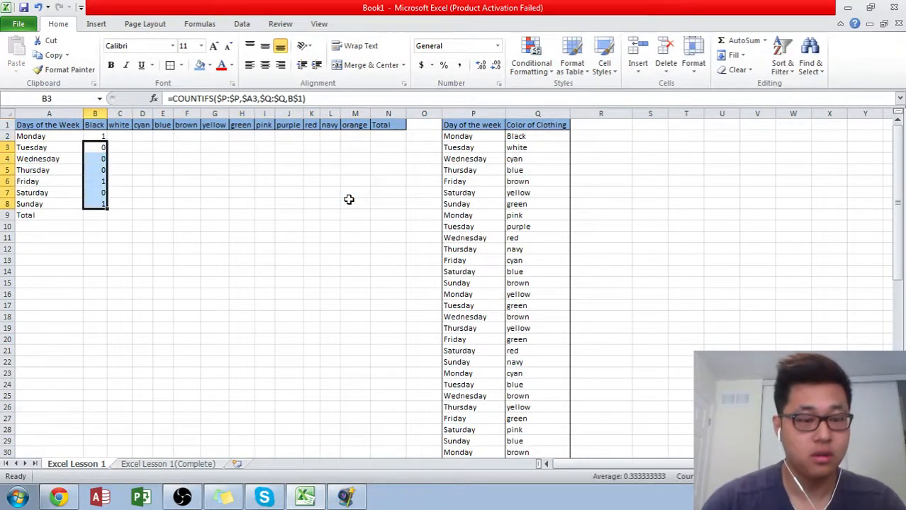
key("BackSpace")
key("Escape")
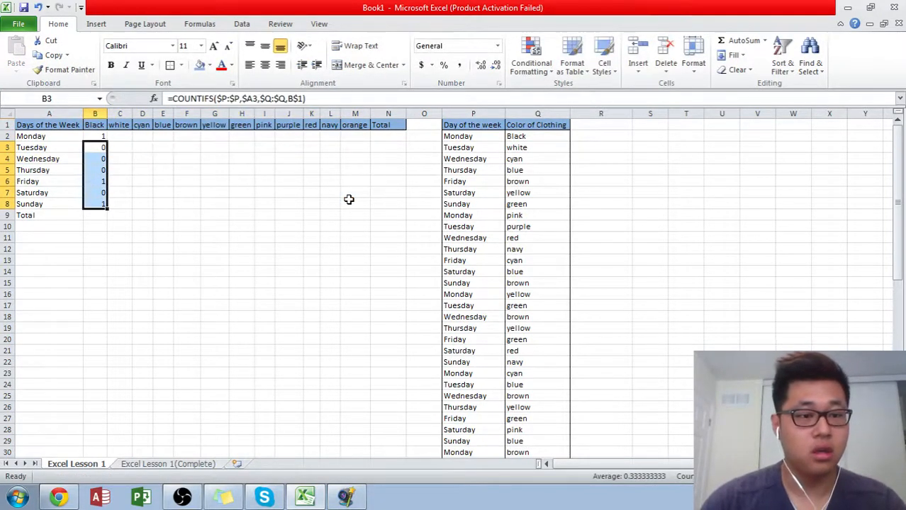
key("Delete")
key("Up")
key("Up")
key("Down")
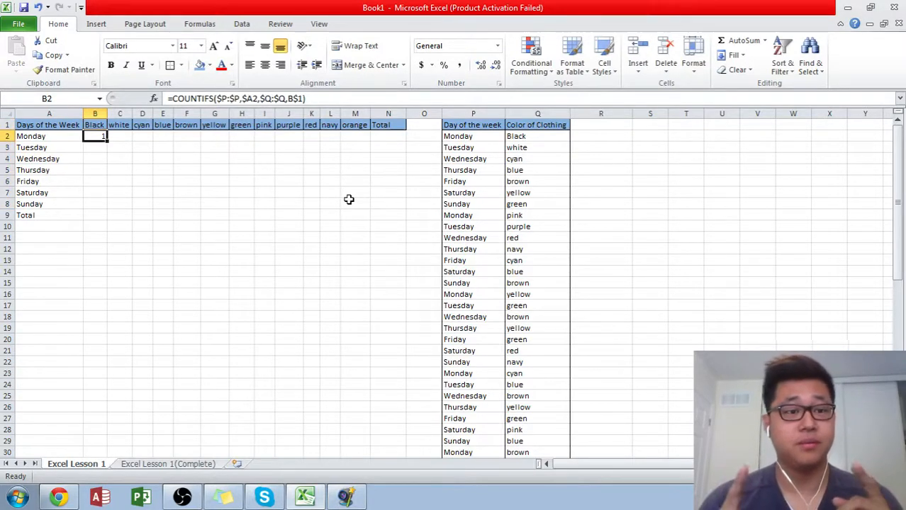
- Enter the COUNTIFS formula of B2 into the whole range B2:M8 at once
key("shift+Right")
key("shift+Right")
key("shift+Right")
key("shift+Right")
key("shift+Right")
key("shift+Right")
key("shift+Right")
key("shift+Right")
key("shift+Right")
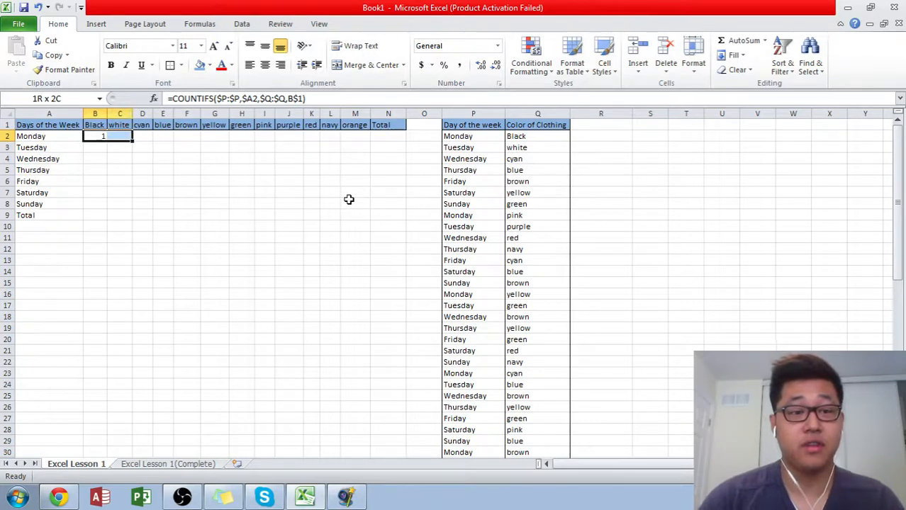
key("shift+Right")
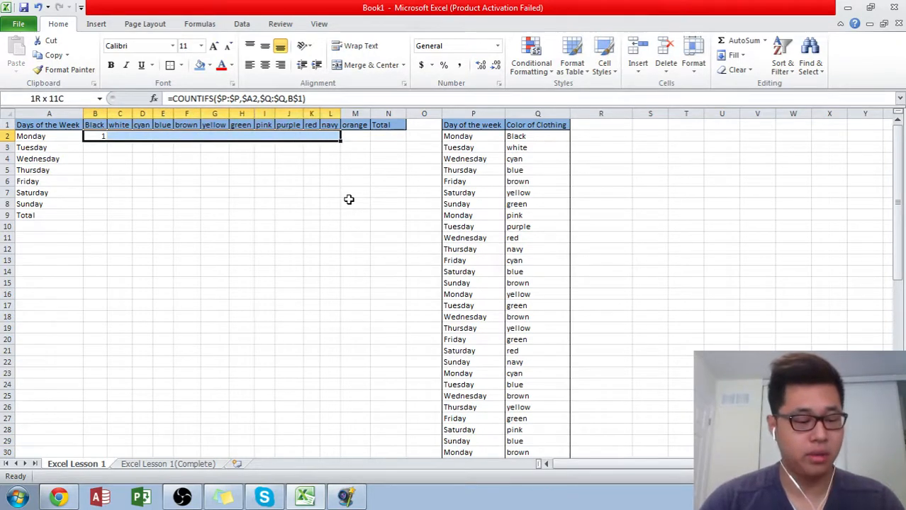
key("shift+Right")
key("shift+Down")
key("shift+Down")
key("shift+Down")
key("shift+Down")
key("shift+Down")
key("shift+Down")
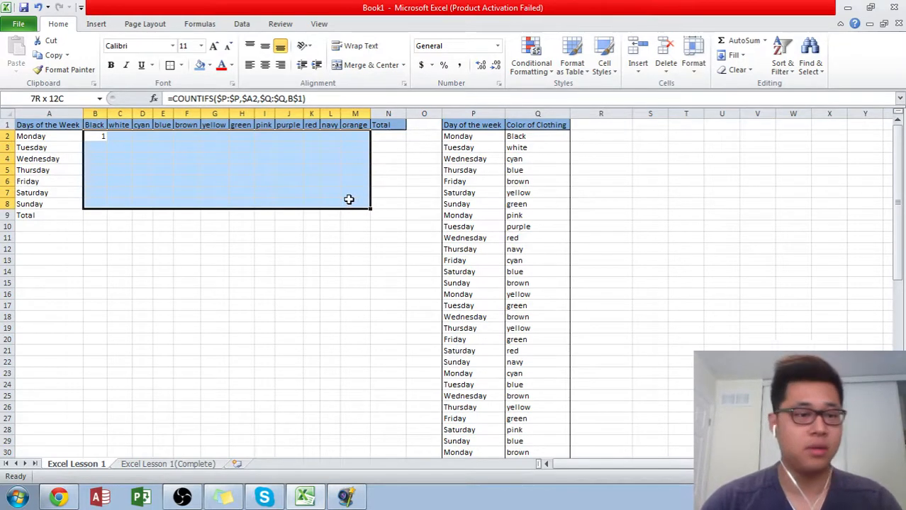
left_click_drag(349, 199, 349, 199)
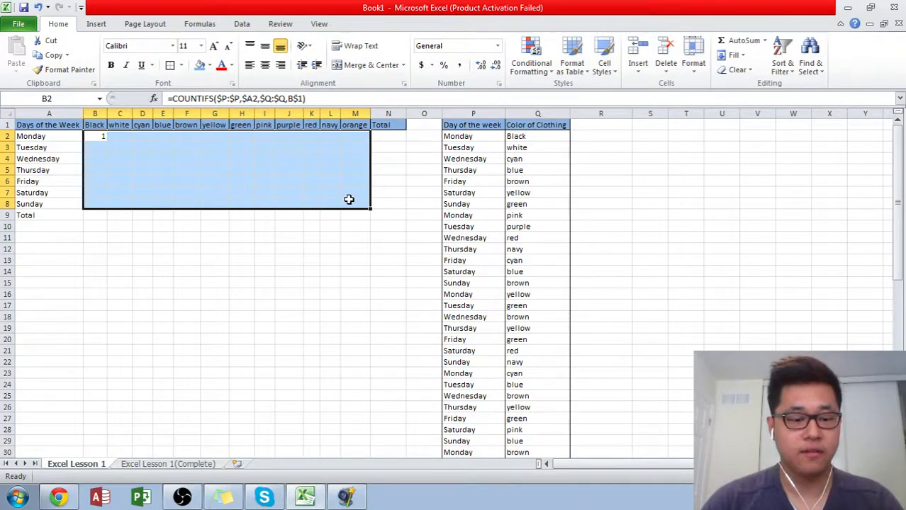
key("F2")
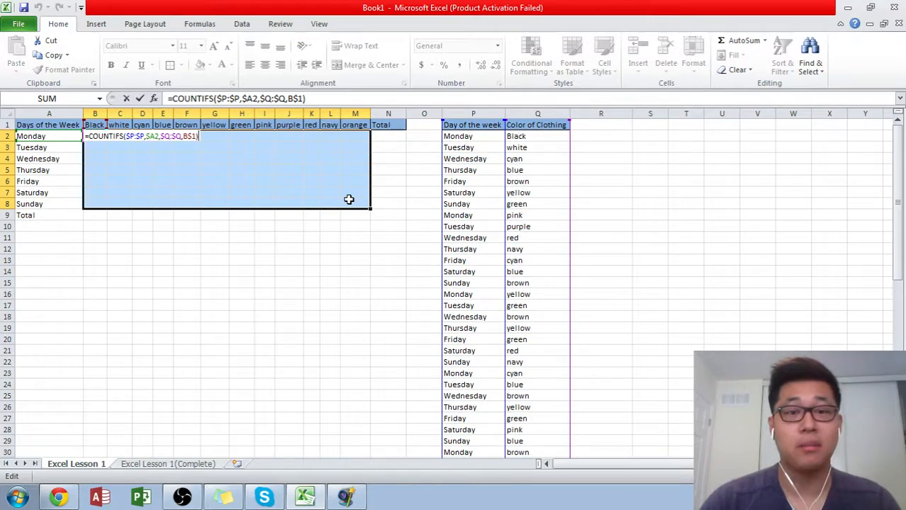
key("ctrl+Return")
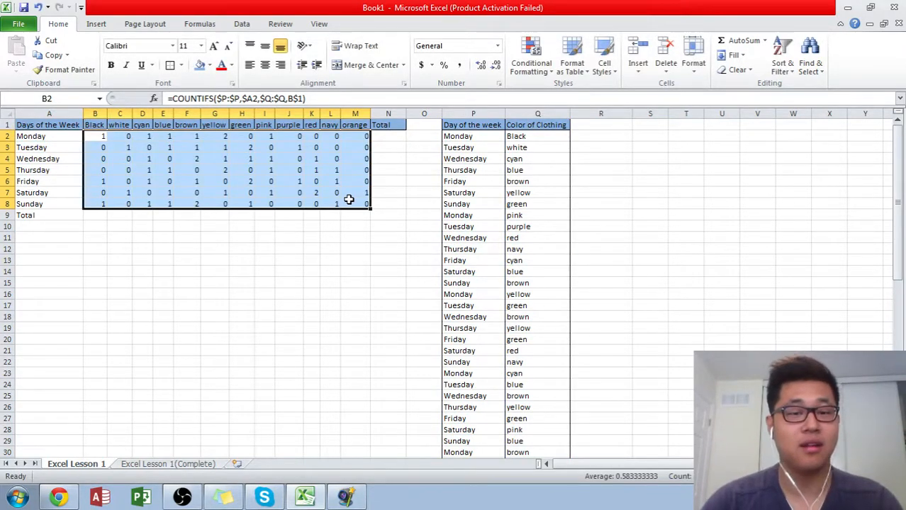
key("Left")
key("Right")
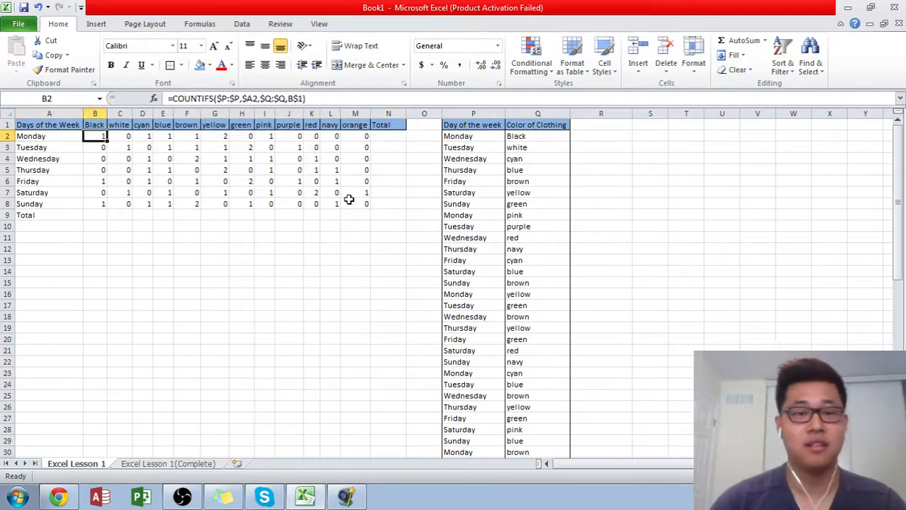
key("Right")
key("Right")
key("Left")
key("Right")
key("Left")
key("Left")
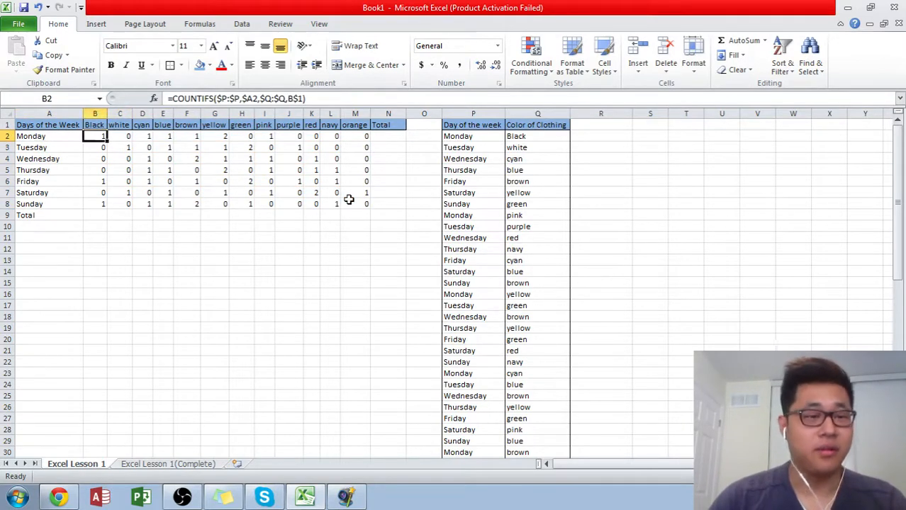
- Check the COUNTIFS formulas and counts across the filled grid
key("Left")
key("Up")
key("Right")
key("Right")
key("Right")
key("Down")
key("Down")
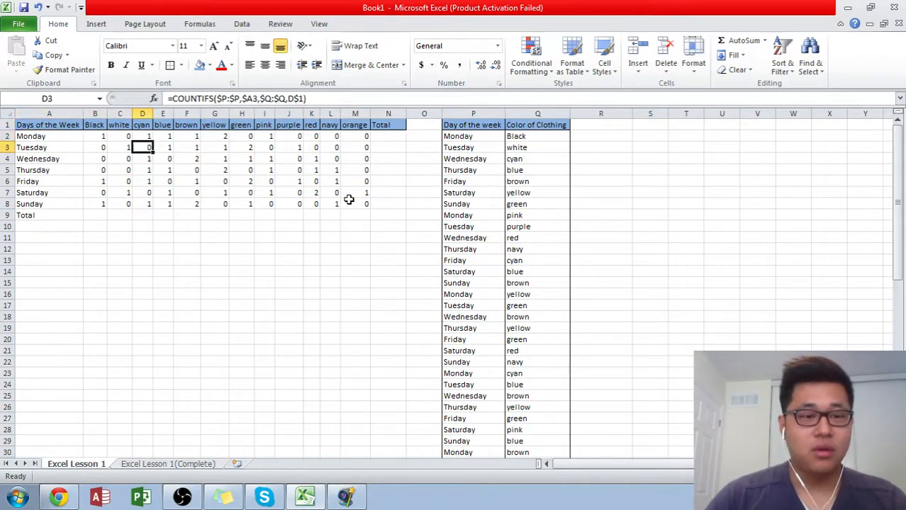
key("Right")
key("Right")
key("Right")
key("Right")
key("Right")
key("Right")
key("Right")
key("Right")
key("Right")
key("Right")
key("Right")
key("Right")
- Enter an AutoSum formula in N2 totaling Monday's counts, =SUM(B2:M2)
key("Up")
key("Left")
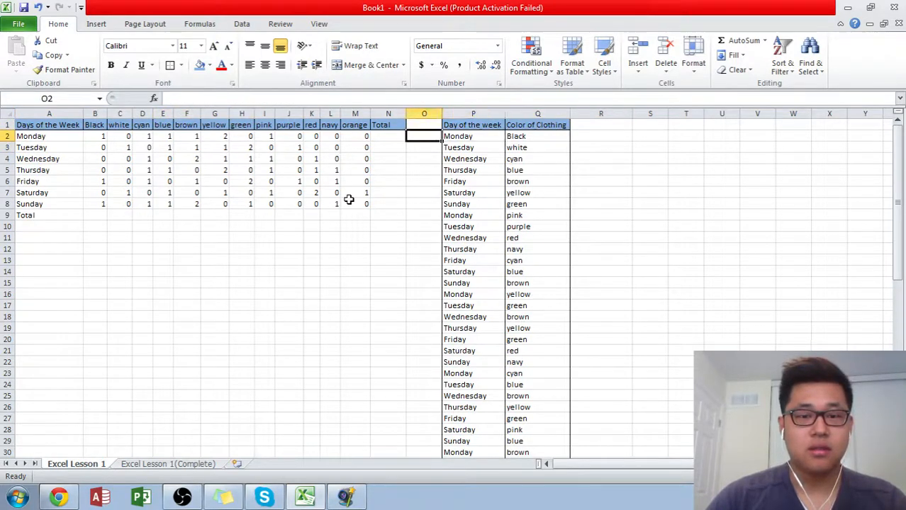
key("Left")
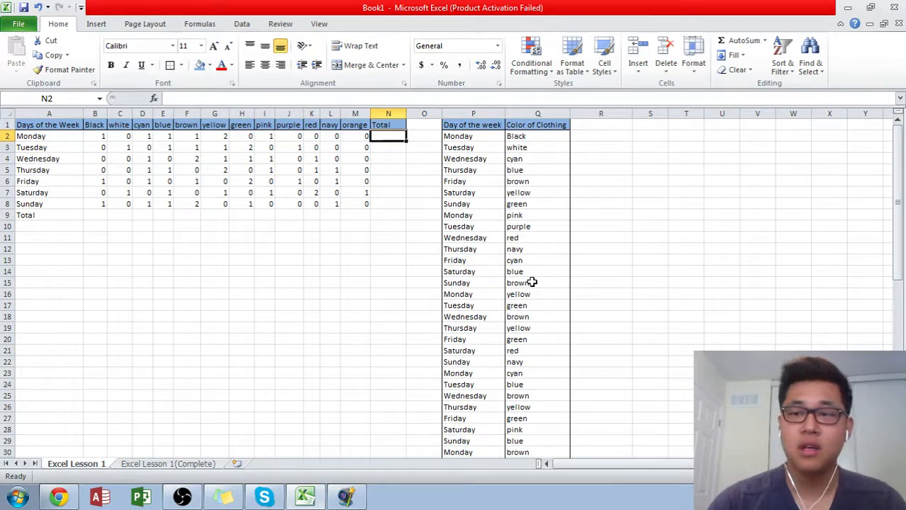
key("alt+equal")
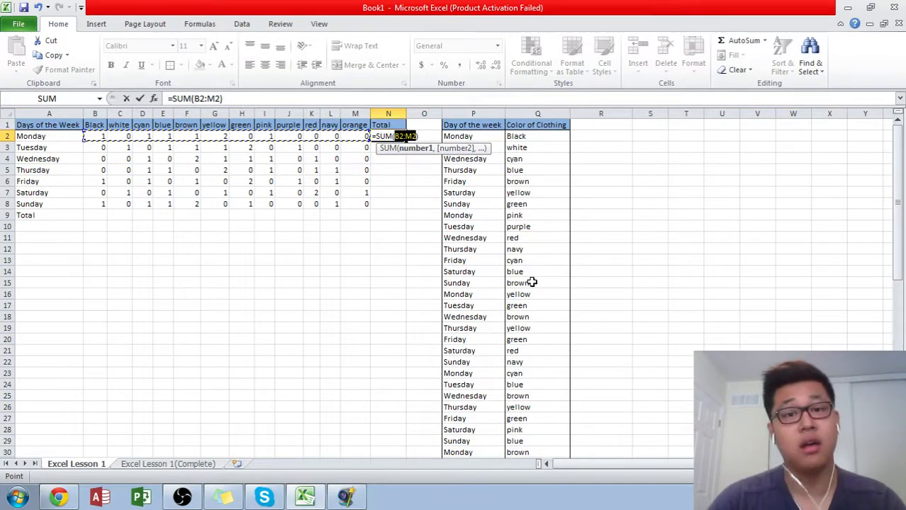
key("Return")
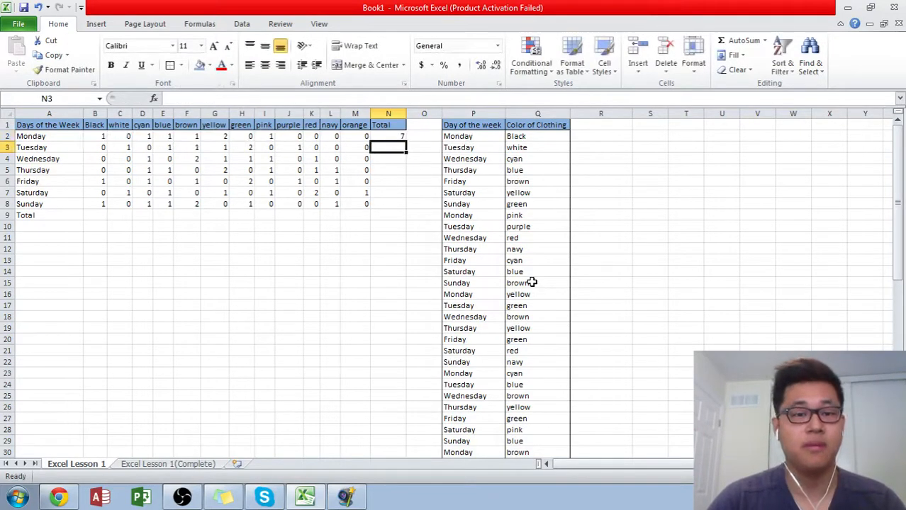
- Fill the sum formula in N2 down through N8 for the remaining weekdays
left_click_drag(389, 136, 388, 204)
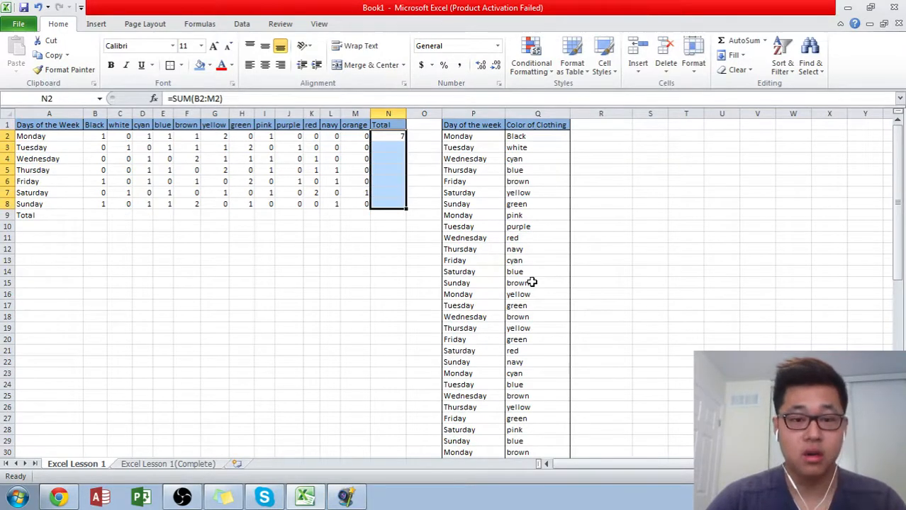
key("ctrl+d")
key("Down")
key("Down")
key("Down")
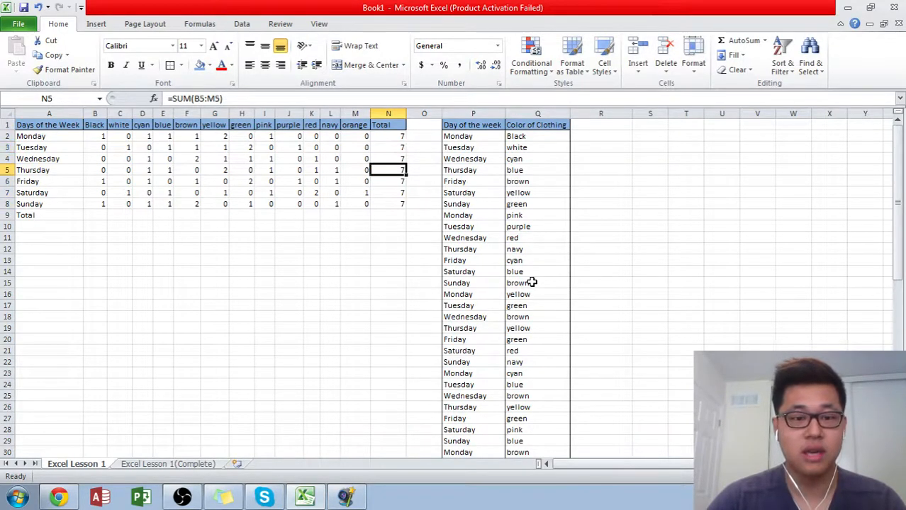
- Enter an AutoSum formula in B9 totaling the Black column, =SUM(B2:B8)
key("Home")
key("Right")
key("Down")
key("Down")
key("Down")
key("Down")
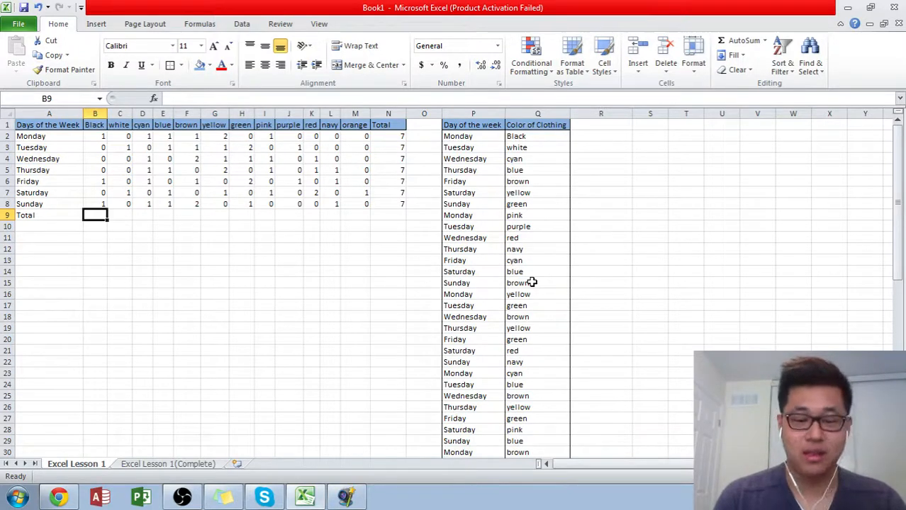
key("alt+equal")
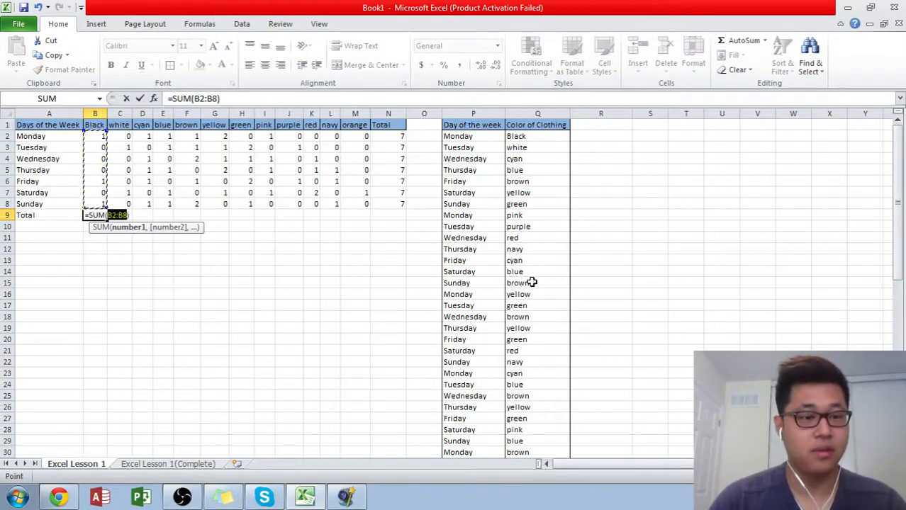
key("Escape")
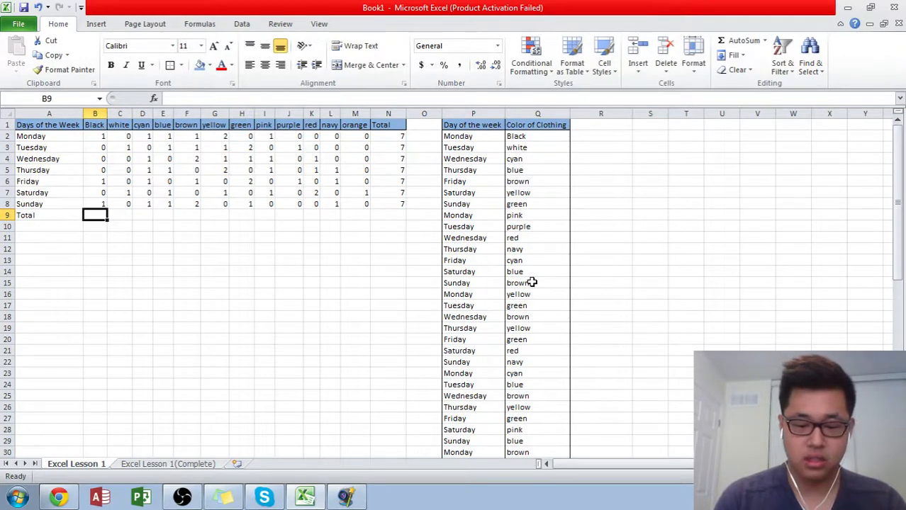
key("alt+equal")
key("Return")
key("Up")
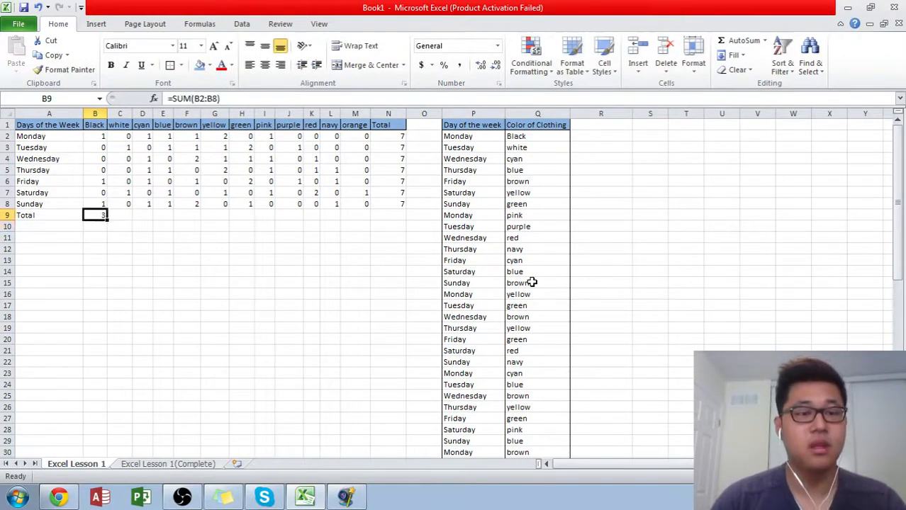
- Fill the sum formula in B9 across the Total row through N9
key("shift+Right")
key("shift+Right")
key("shift+Right")
key("shift+Right")
key("shift+Right")
key("shift+Right")
key("shift+Right")
key("shift+Right")
key("shift+Right")
key("shift+Right")
key("shift+Right")
key("shift+Right")
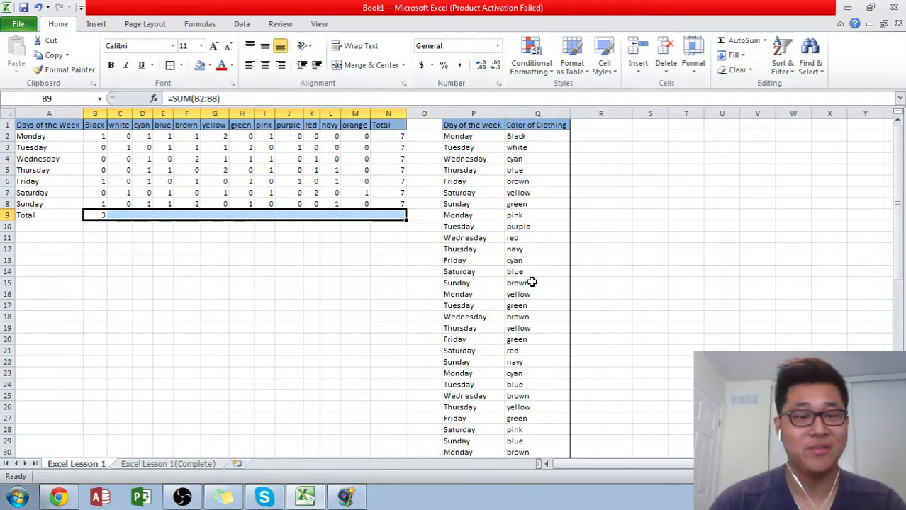
key("ctrl+r")
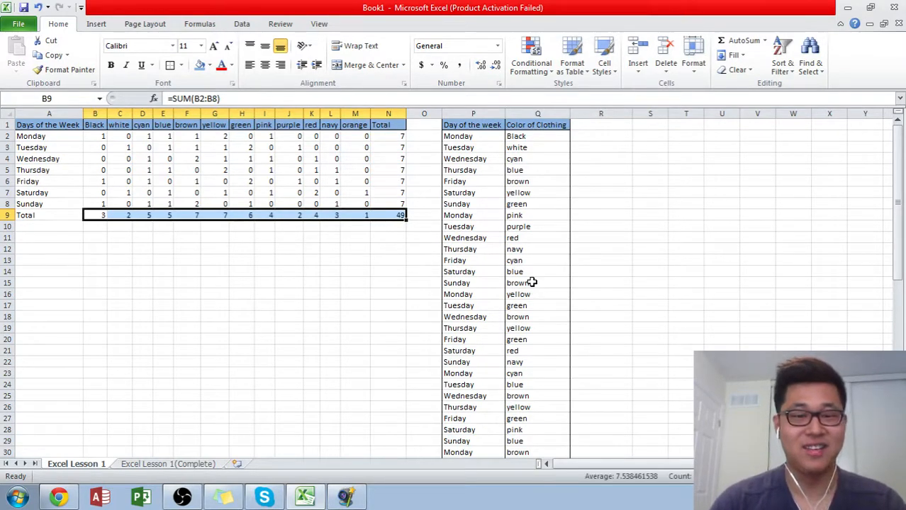
key("Right")
key("Left")
key("ctrl+Right")
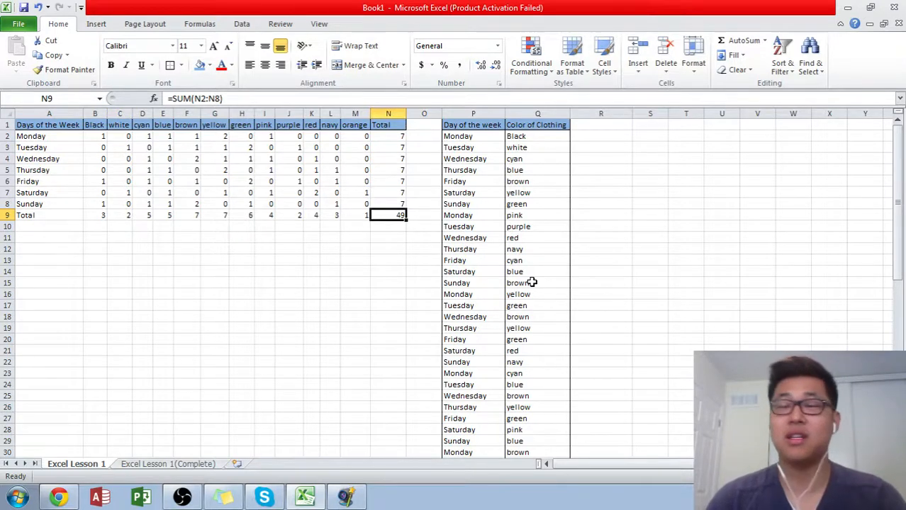
- Examine the Total column and compare the brown and yellow totals in F9 and G9
left_click(379, 236)
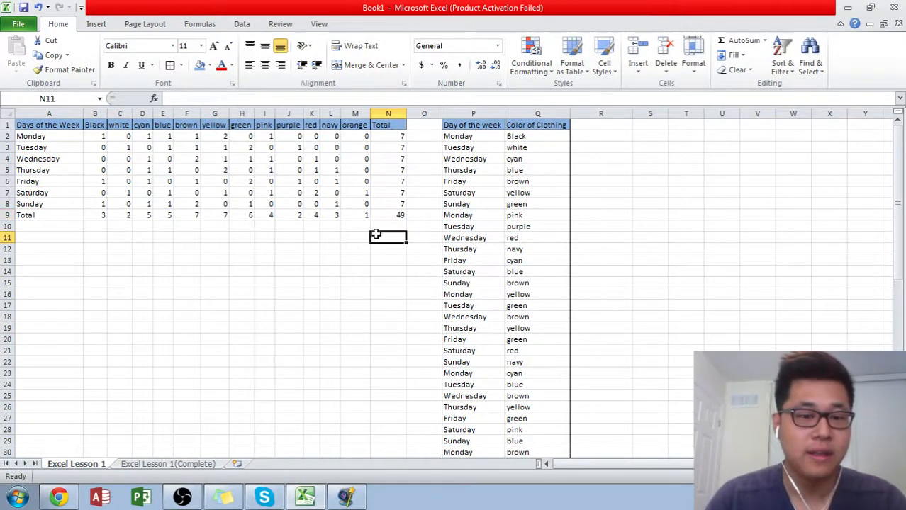
left_click_drag(379, 125, 383, 214)
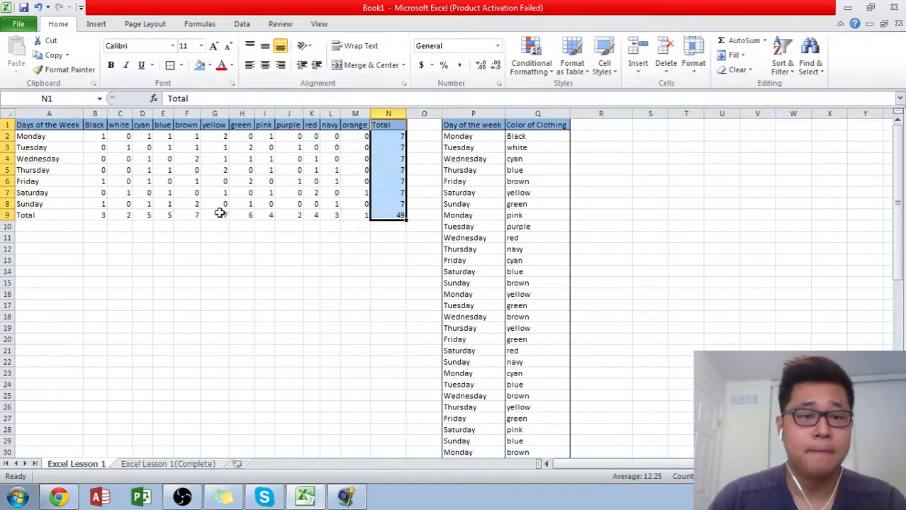
left_click(183, 216)
left_click(220, 223)
left_click(197, 218)
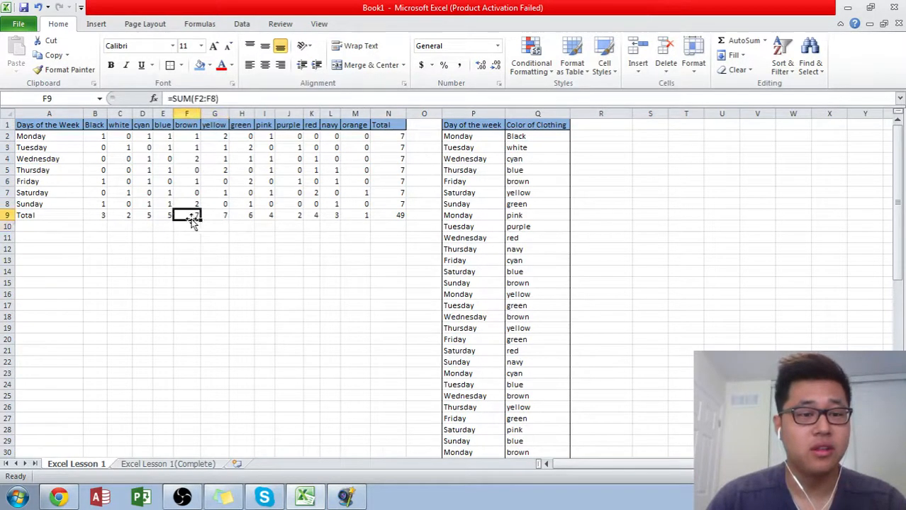
left_click(209, 219)
left_click(189, 219)
left_click(208, 222)
left_click(197, 219)
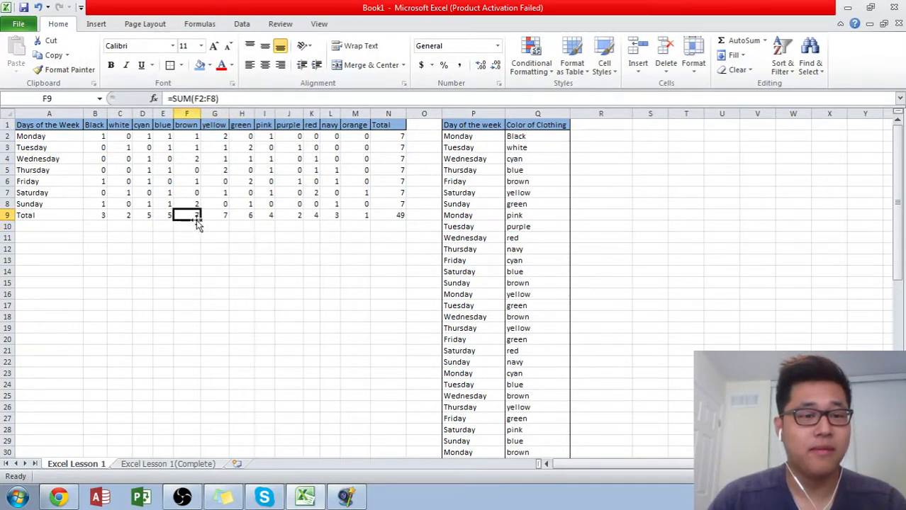
left_click(207, 219)
left_click(188, 216)
left_click(209, 215)
left_click(186, 216)
left_click(208, 216)
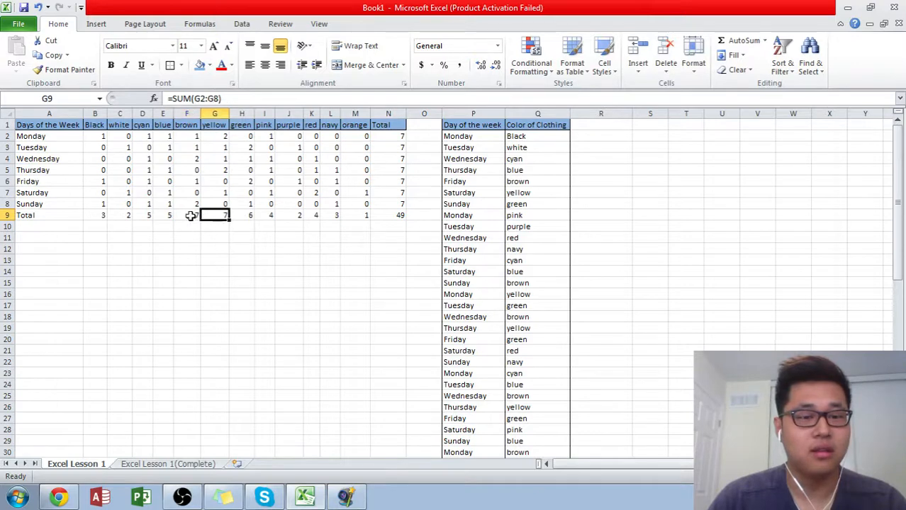
left_click(190, 217)
left_click(208, 216)
left_click(182, 218)
left_click(203, 218)
left_click(183, 216)
left_click(204, 221)
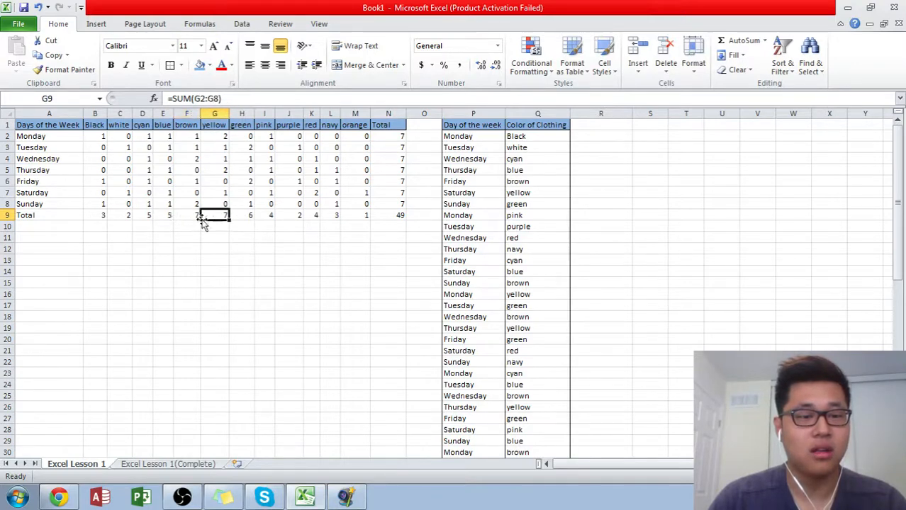
left_click(190, 217)
left_click(216, 215)
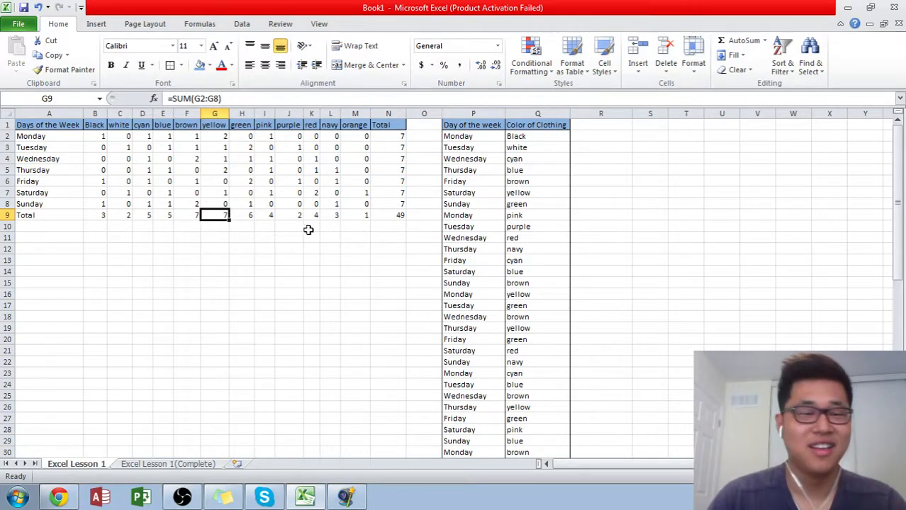
left_click(197, 226)
left_click(212, 225)
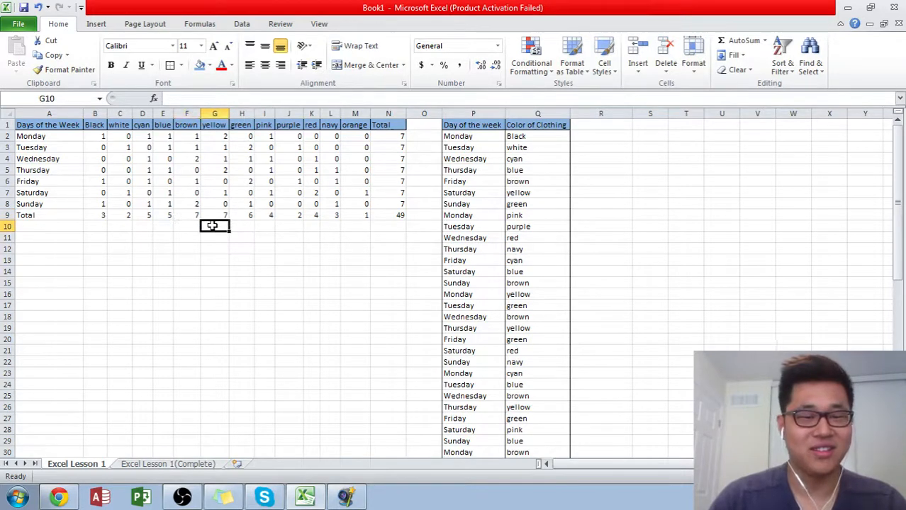
left_click(191, 226)
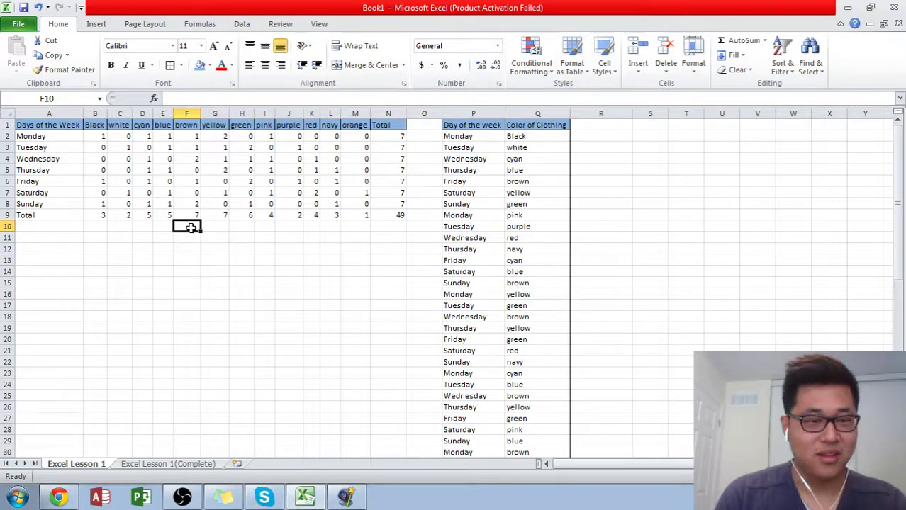
- Add an outline border around the Total column, N1:N9
key("Up")
key("Right")
key("Right")
key("Right")
key("Right")
key("Right")
key("Right")
key("Right")
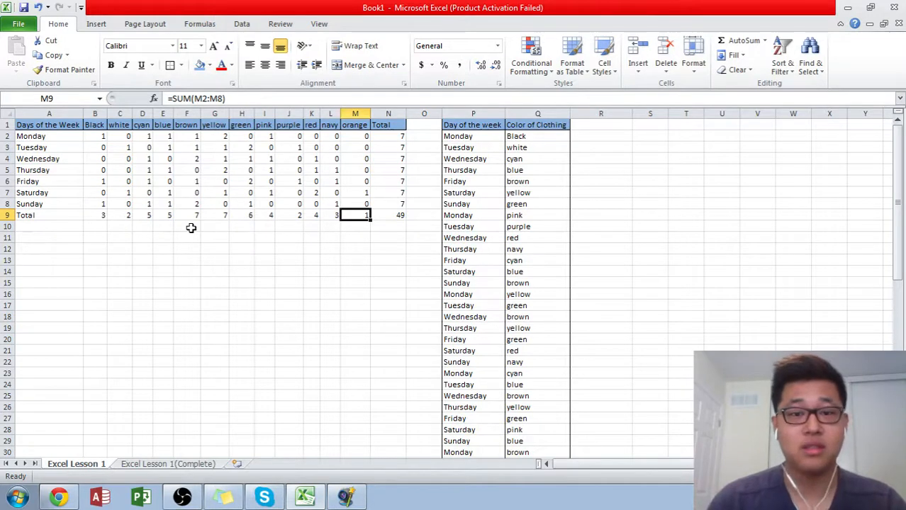
key("Right")
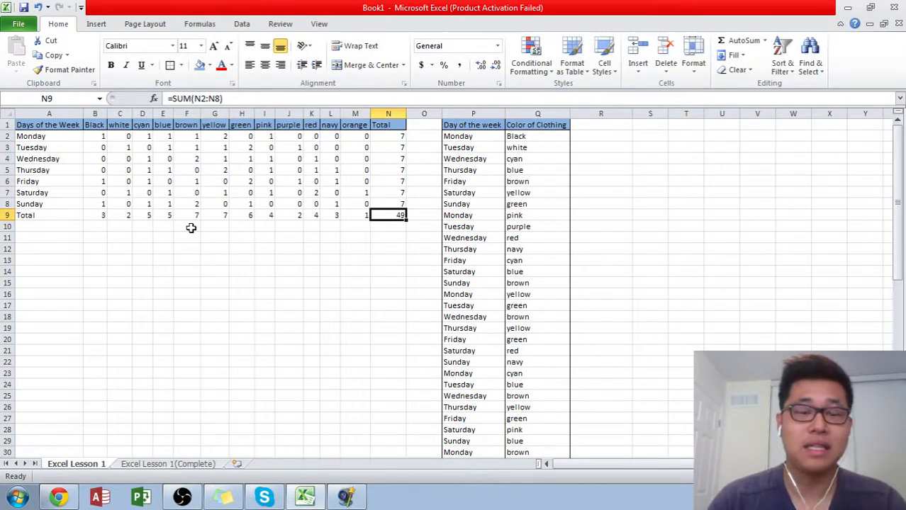
key("shift+Up")
key("shift+Up")
key("shift+Up")
key("shift+Up")
key("shift+Up")
key("shift+Up")
key("shift+Up")
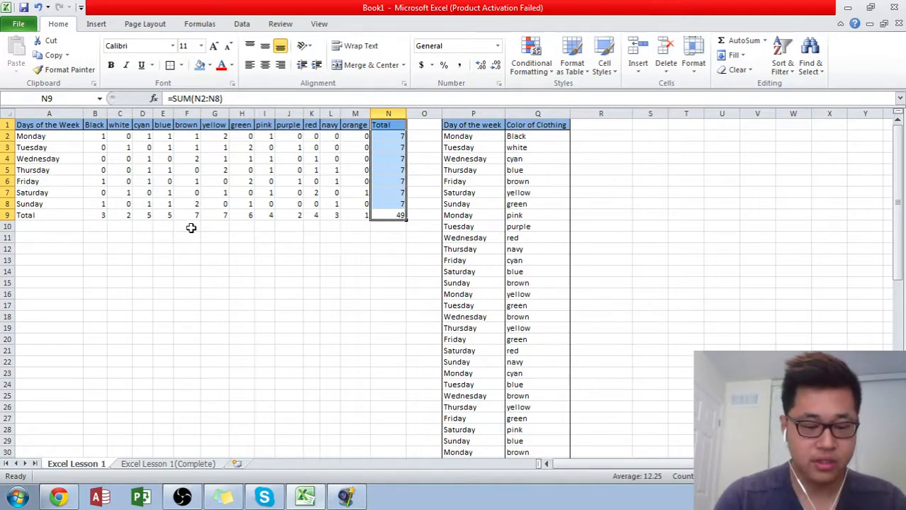
- Add an outline border around the Total row, A9:N9
key("shift+Down")
key("shift+Down")
key("shift+Down")
key("shift+Down")
key("shift+Down")
key("shift+Down")
key("shift+Down")
key("shift+Left")
key("shift+Left")
key("shift+Left")
key("shift+Left")
key("shift+Left")
key("shift+Left")
key("shift+Left")
key("shift+Left")
key("shift+Left")
key("shift+Left")
key("shift+Left")
key("shift+Left")
key("shift+Left")
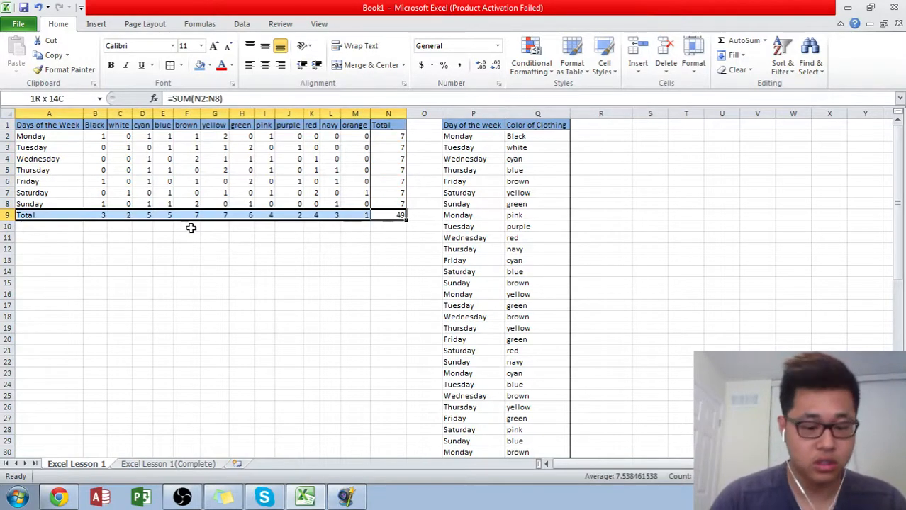
key("ctrl+shift+7")
- Add an outline border around the Days of the Week column, A1:A9
key("Right")
key("Up")
key("Left")
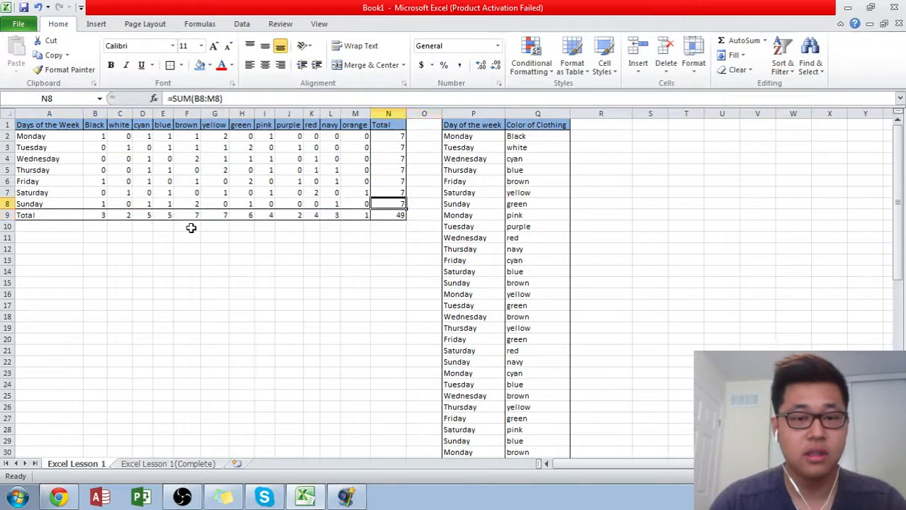
key("Left")
key("ctrl+Left")
key("Down")
key("ctrl+shift+Up")
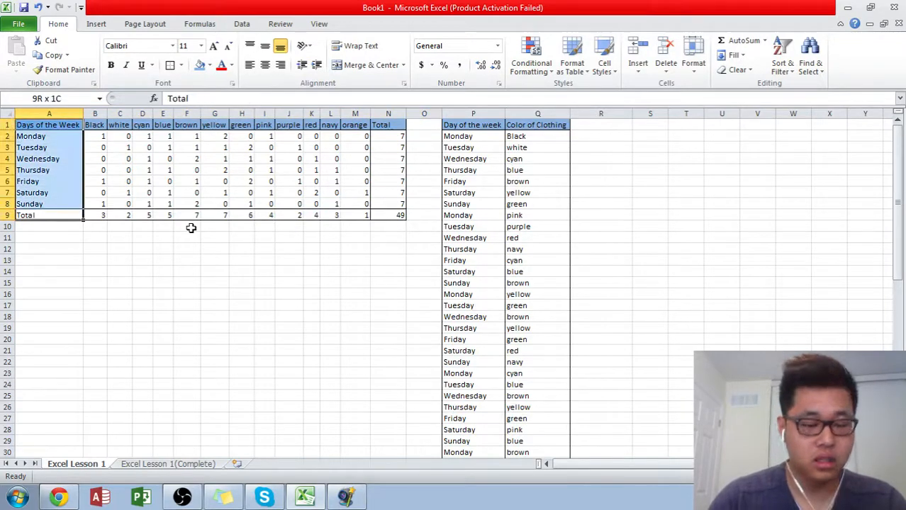
key("Right")
key("Right")
key("Right")
key("Right")
key("Right")
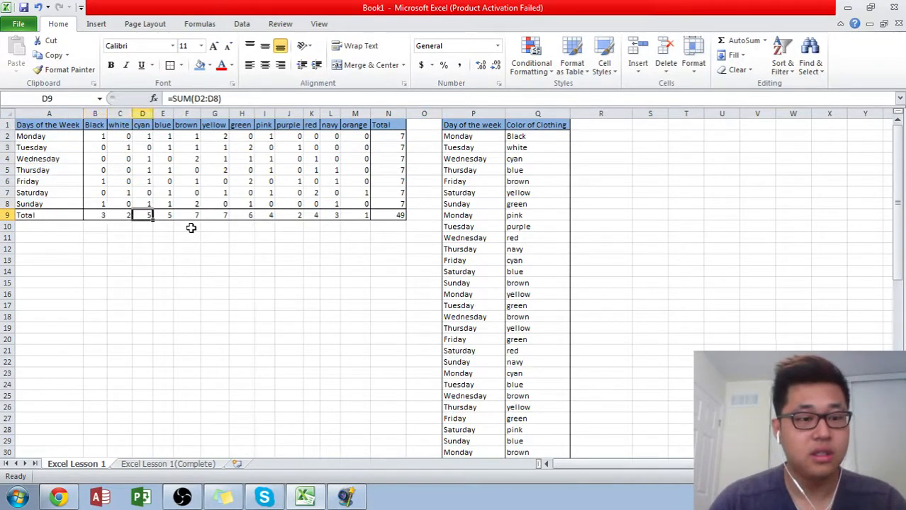
key("Right")
key("Right")
key("Right")
key("Right")
key("Right")
key("Right")
key("Right")
key("Right")
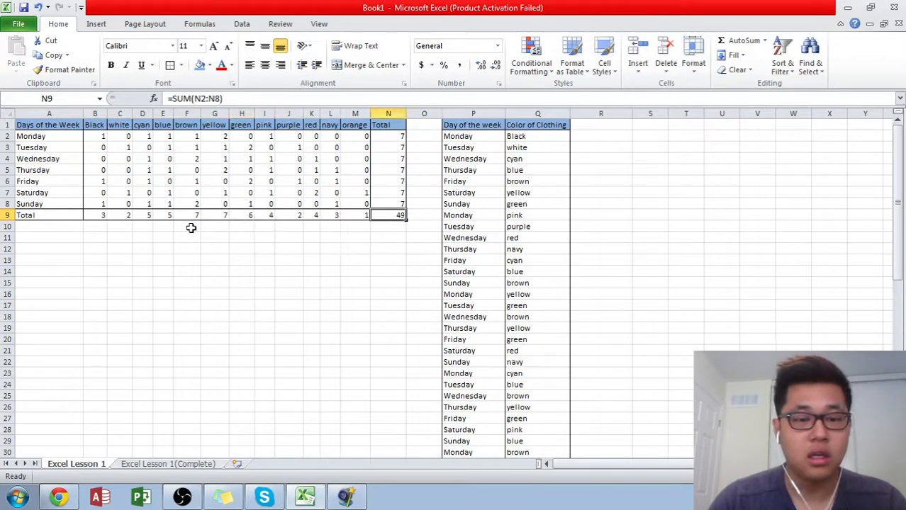
- Make the Total row A9:N9 bold
key("ctrl+Left")
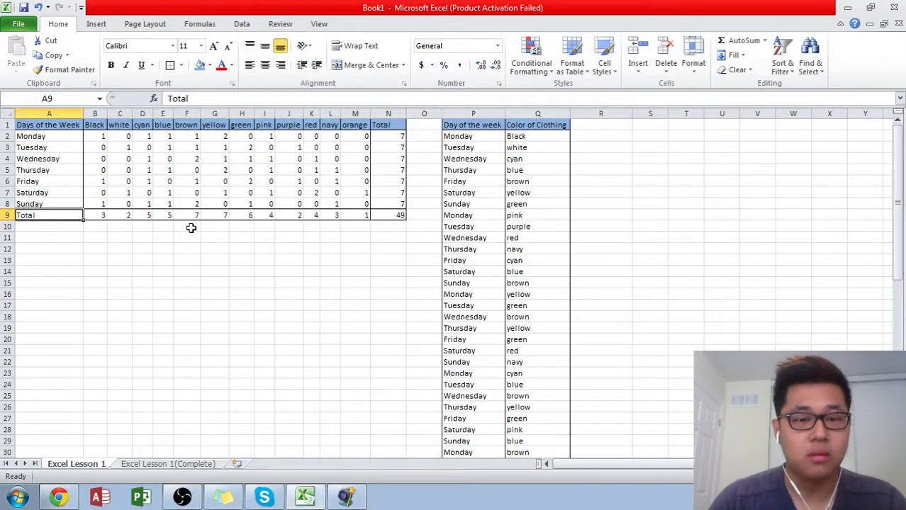
key("ctrl+shift+Right")
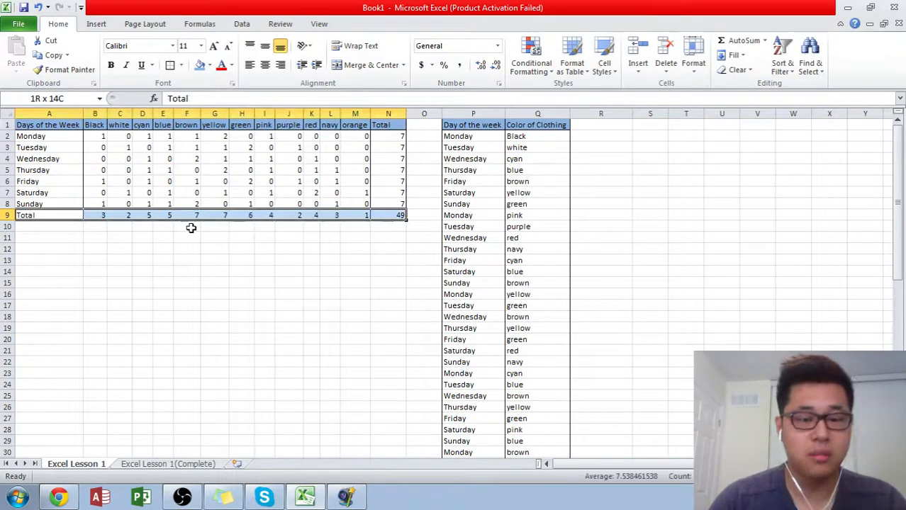
key("ctrl+b")
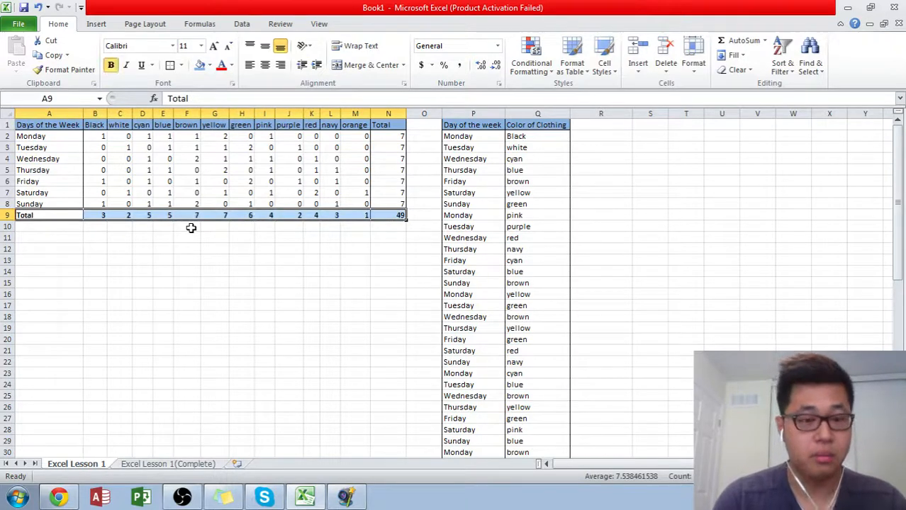
key("Right")
key("Right")
key("ctrl+Right")
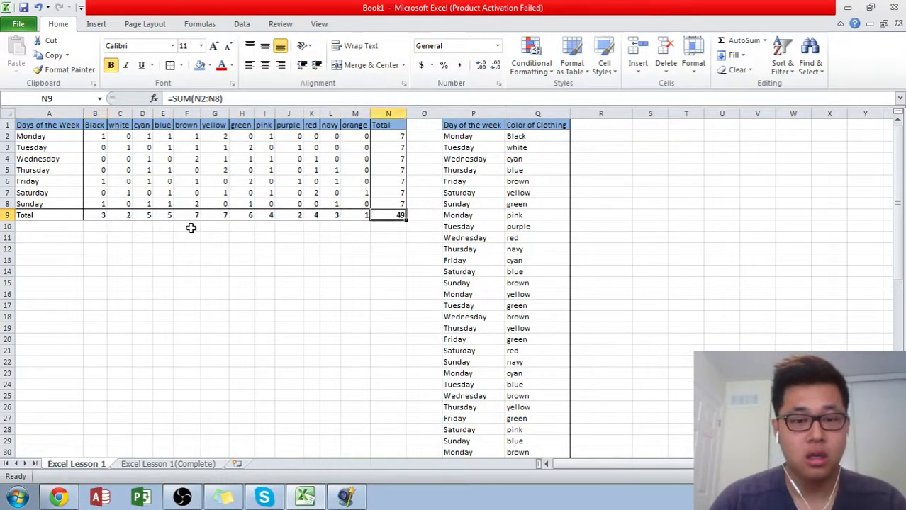
- Make the Total column values N2:N9 bold
key("ctrl+shift+Up")
key("ctrl+b")
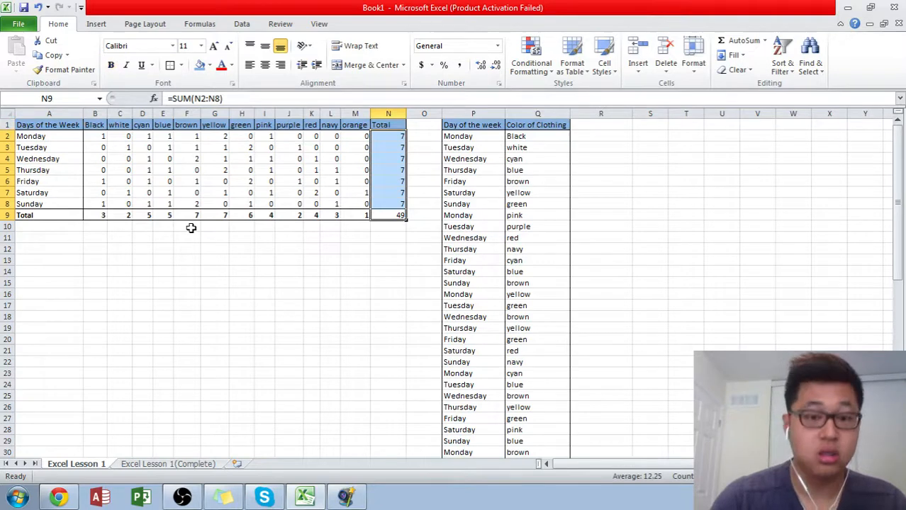
key("ctrl+b")
key("Right")
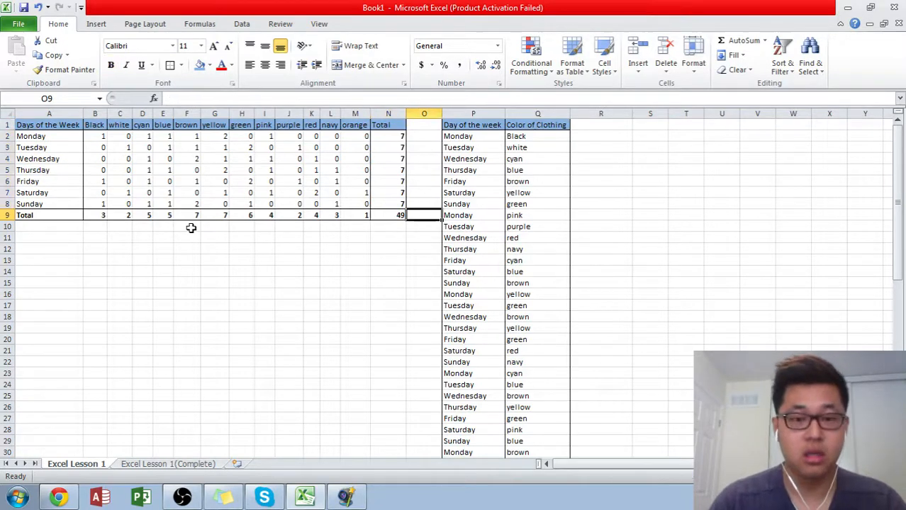
key("Right")
key("Down")
key("Down")
key("Right")
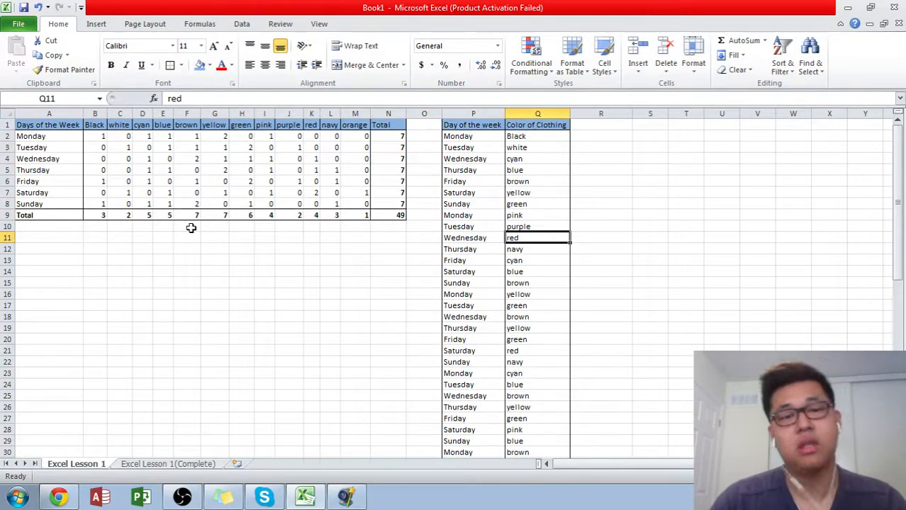
key("Left")
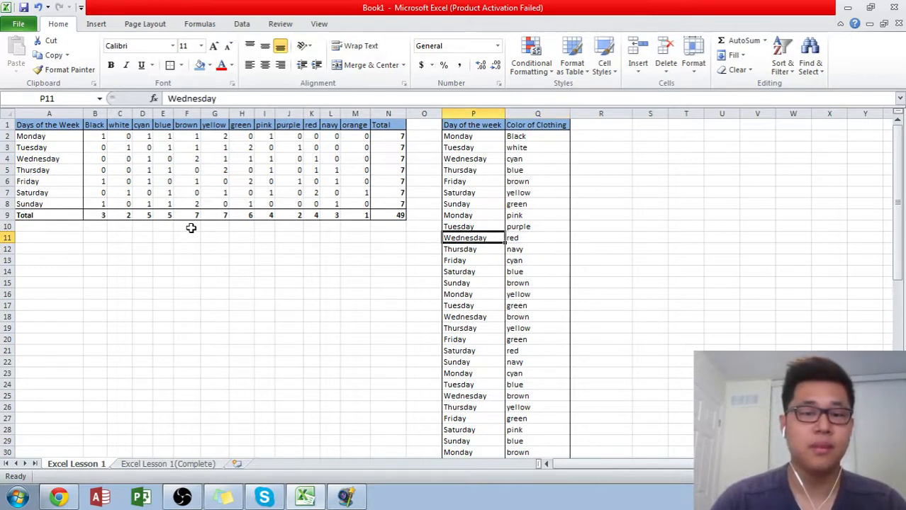
key("Right")
left_click(240, 248)
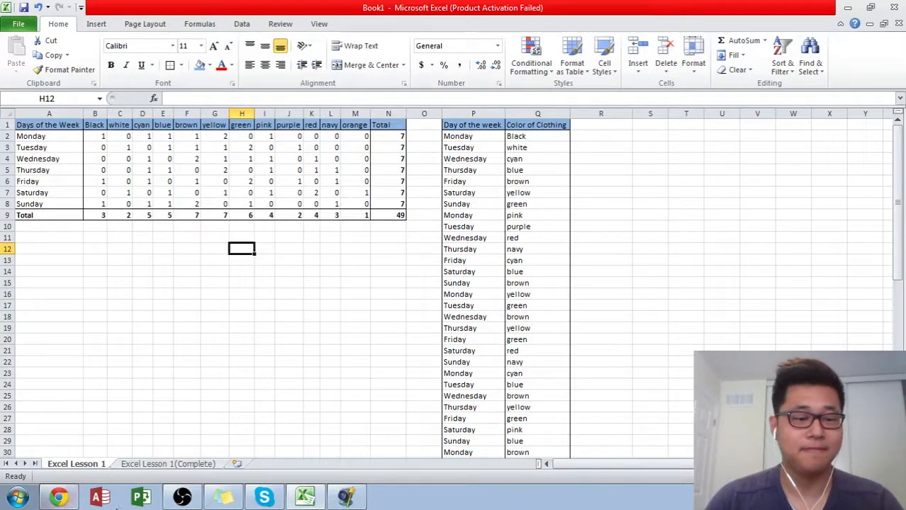
- Switch to Chrome and view Tobu's music license page and official website
left_click(57, 495)
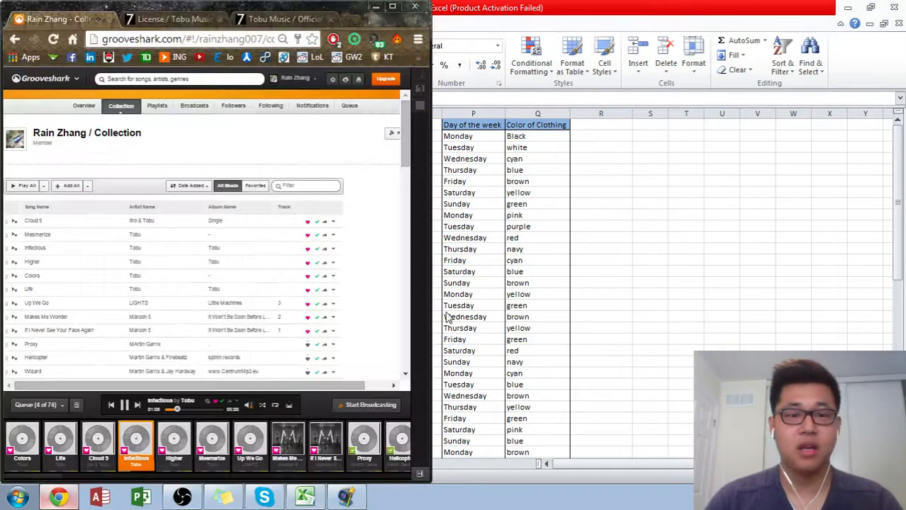
left_click(171, 20)
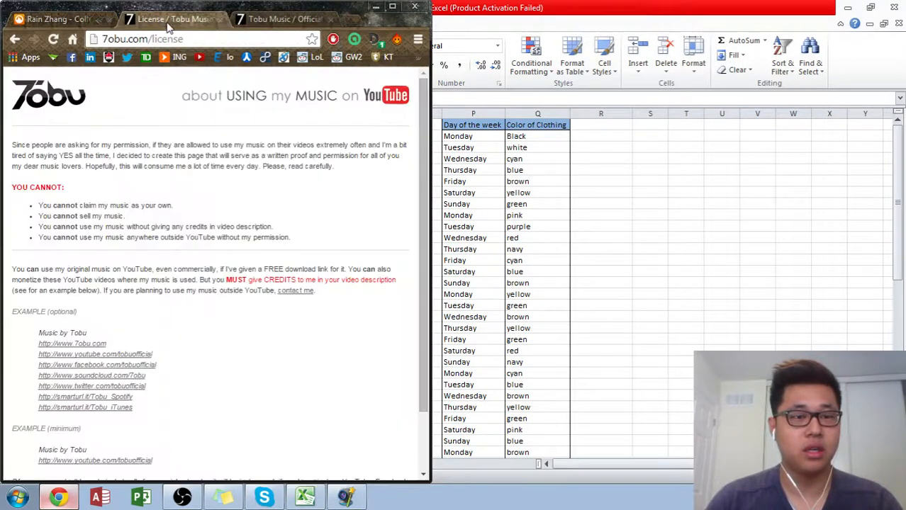
left_click(264, 22)
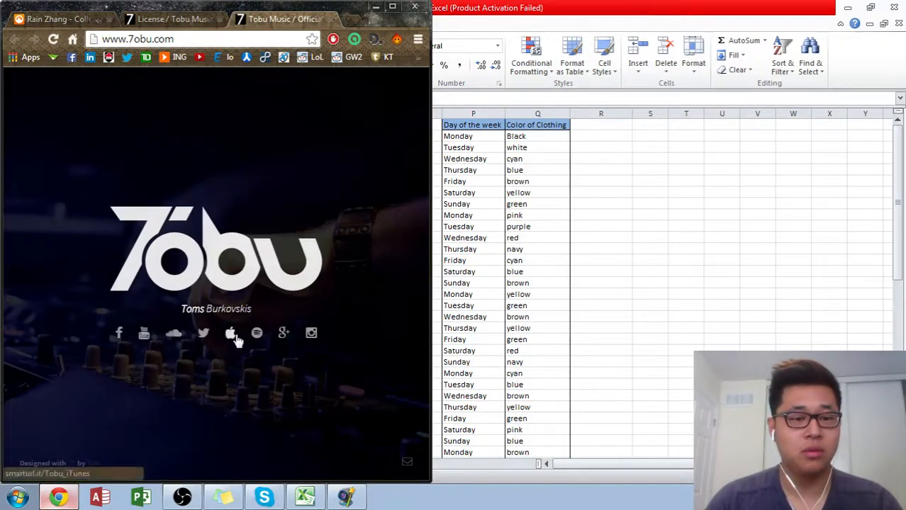
- Play the song Life by Tobu from the Grooveshark queue and minimize the browser to return to Excel
left_click(71, 19)
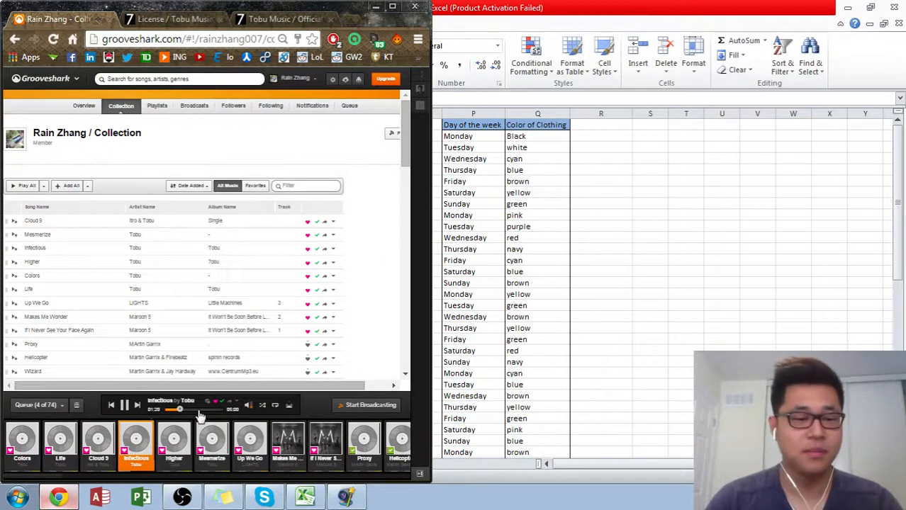
left_click(61, 442)
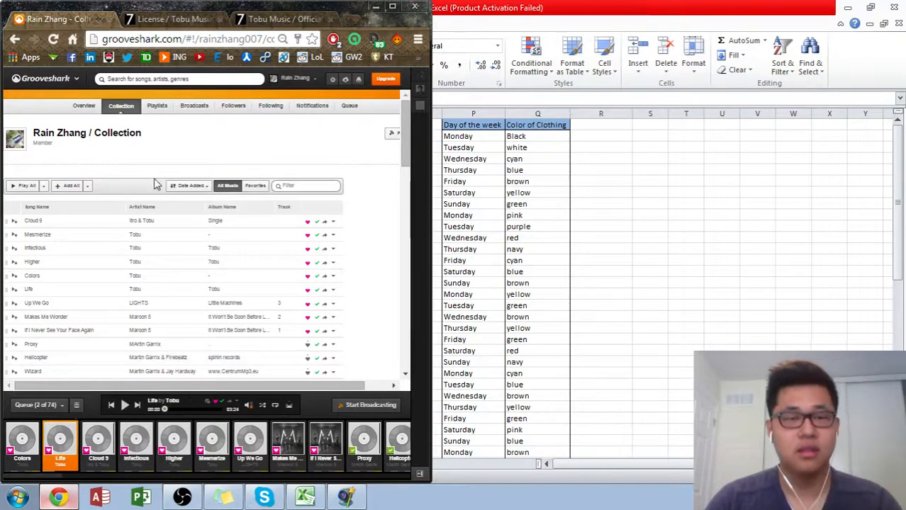
left_click(376, 7)
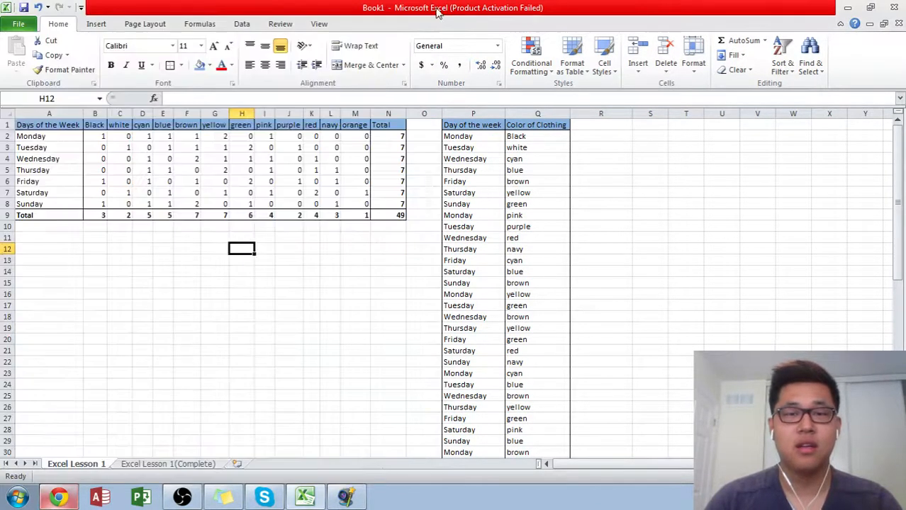